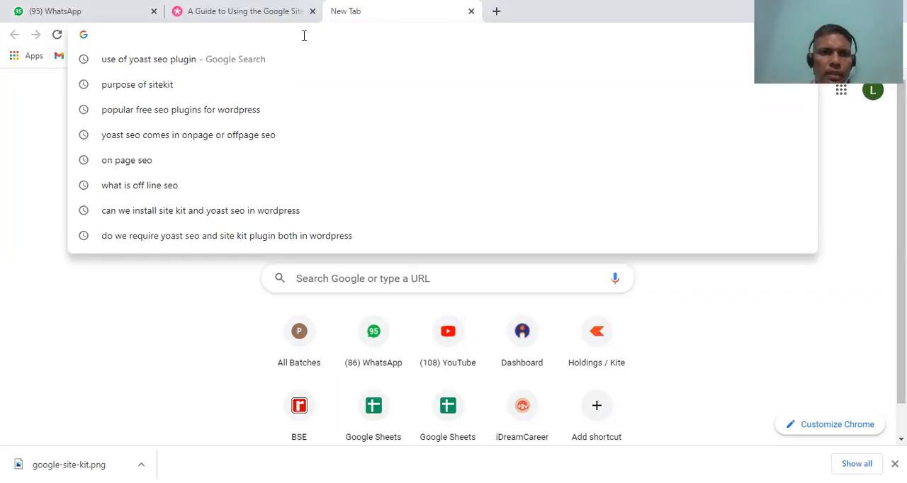
Open the WordPress admin dashboard at peopletrainersacademy.online/wp-admin
{"action": "type", "text": "peoplet"}
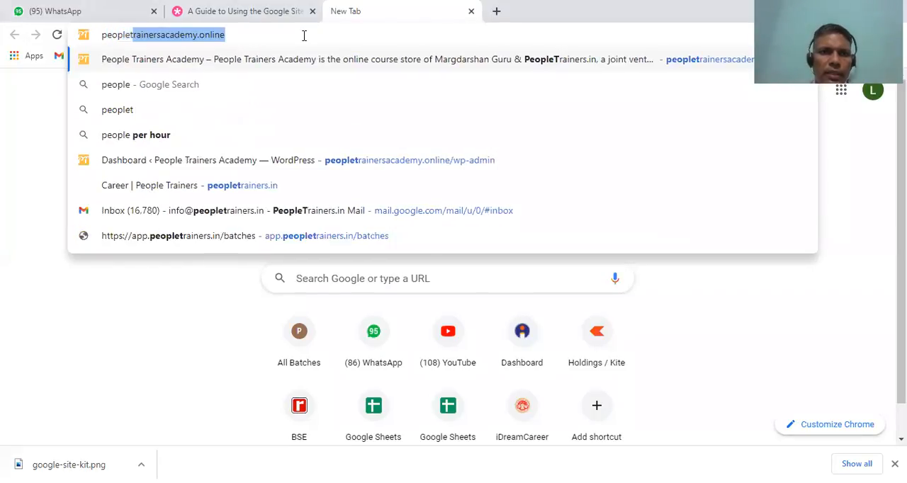
{"action": "type", "text": "rainersac"}
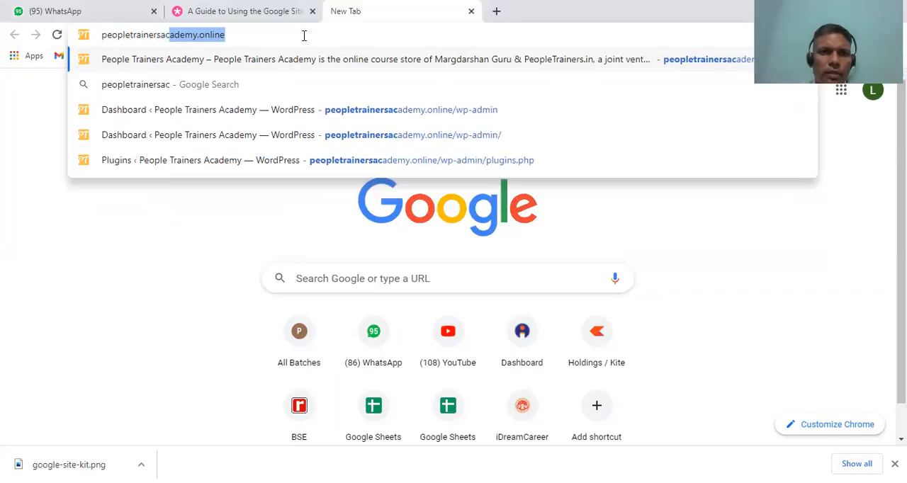
{"action": "type", "text": "ademy.only"}
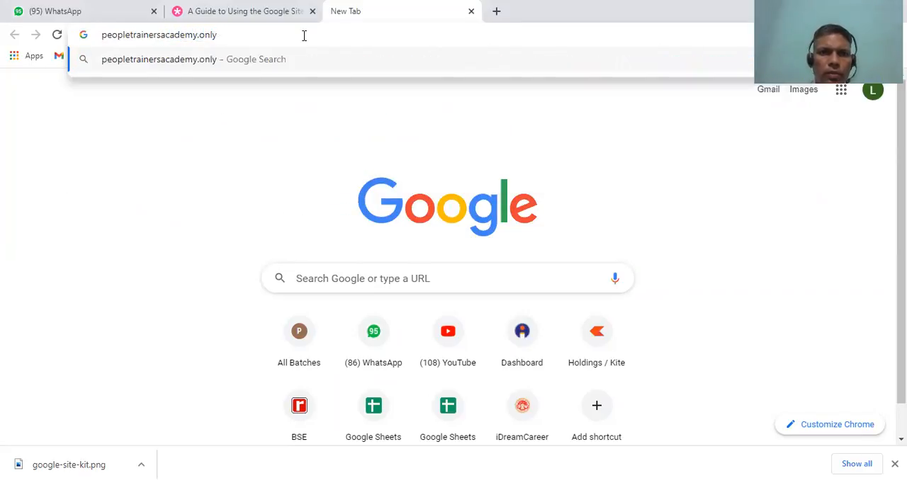
{"action": "key", "text": "BackSpace"}
{"action": "type", "text": "ine/"}
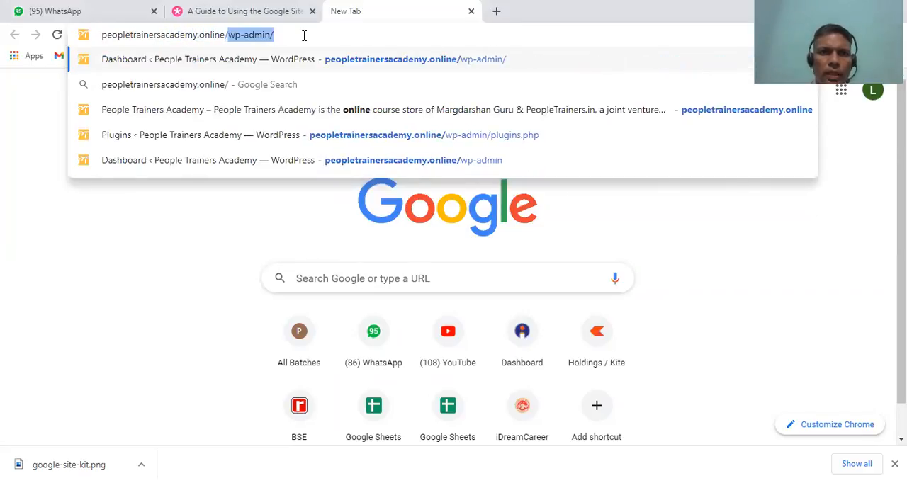
{"action": "type", "text": "wp-admin"}
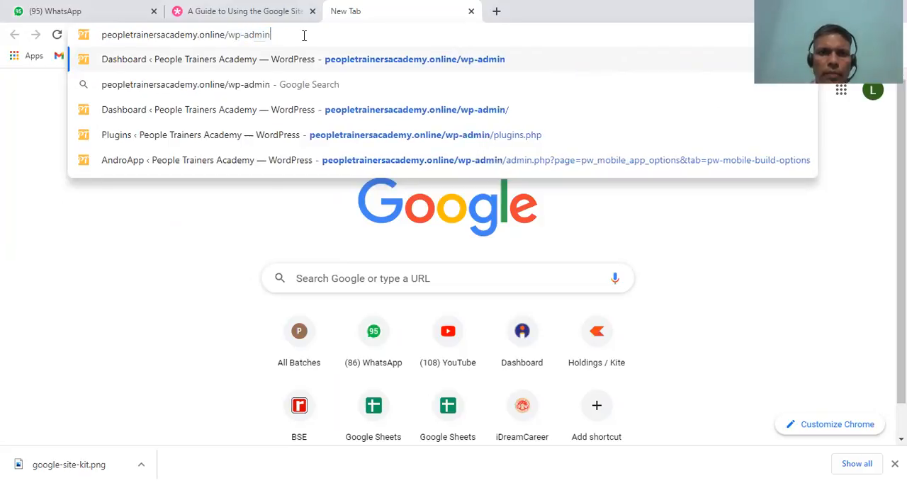
{"action": "key", "text": "Return"}
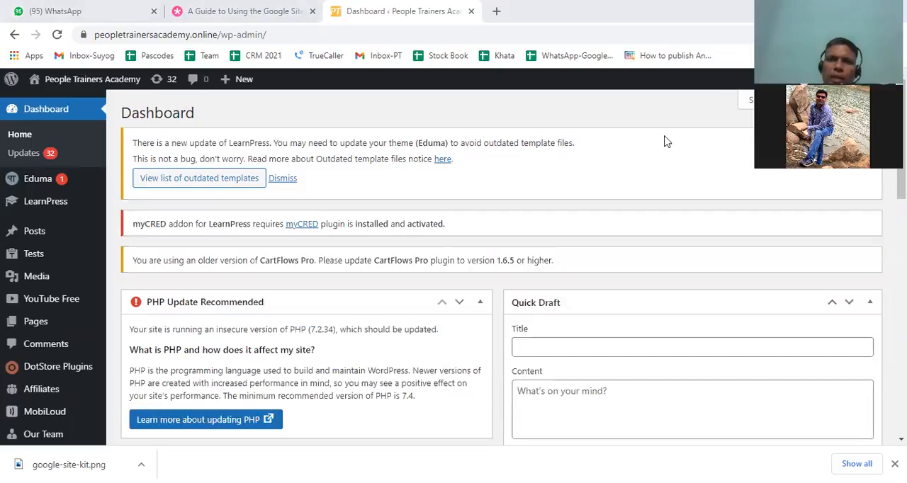
Open the public site peopletrainersacademy.online in a new browser tab and look through its homepage down to the footer
{"action": "left_click", "coordinate": [498, 11]}
{"action": "type", "text": "peopletrainersacademy.online"}
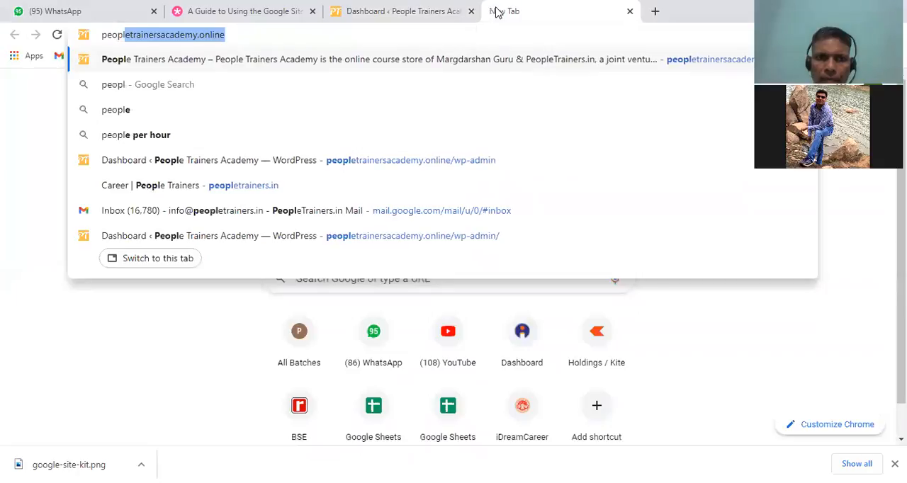
{"action": "key", "text": "Return"}
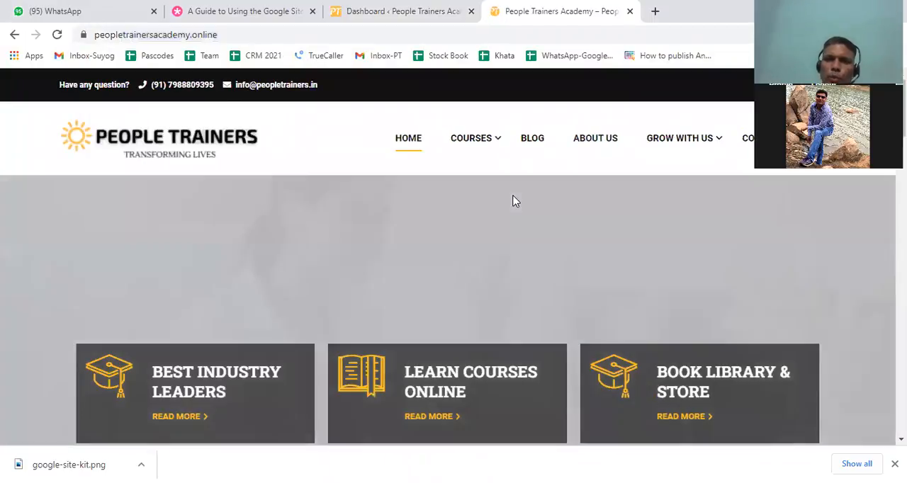
{"action": "scroll", "coordinate": [534, 233], "scroll_direction": "down", "scroll_amount": 4}
{"action": "scroll", "coordinate": [534, 233], "scroll_direction": "down", "scroll_amount": 10}
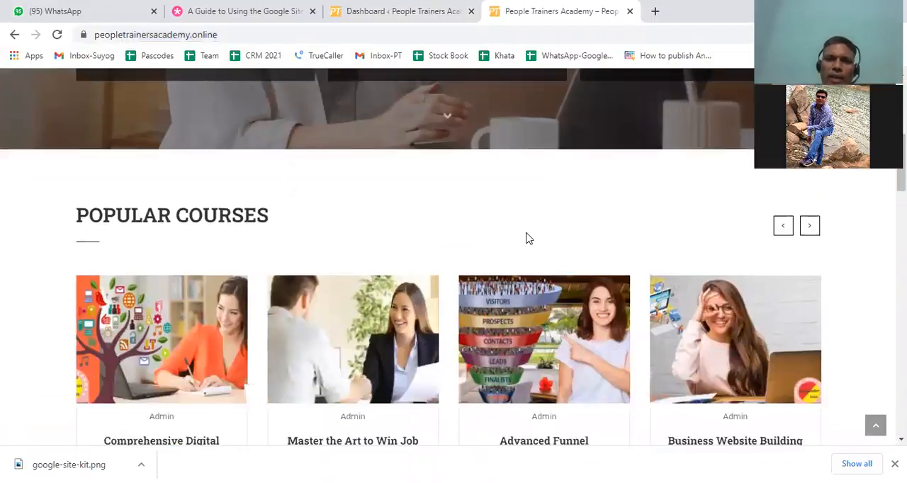
{"action": "scroll", "coordinate": [529, 242], "scroll_direction": "down", "scroll_amount": 10}
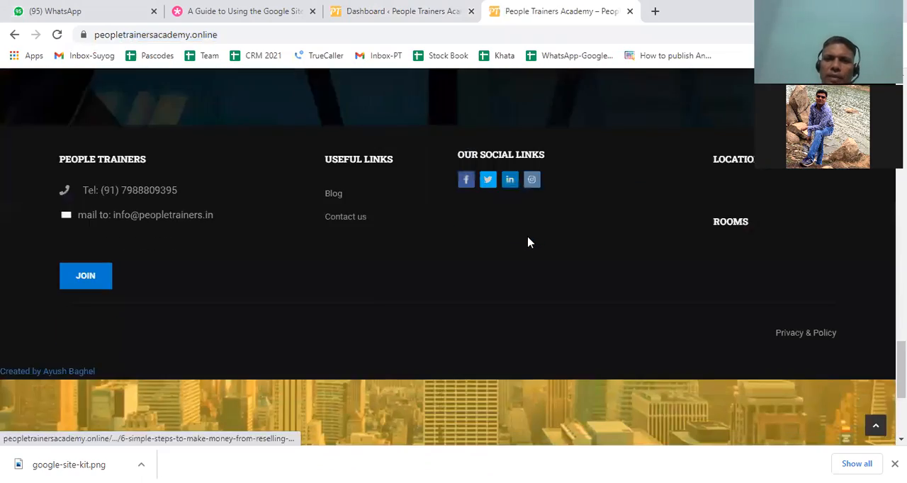
{"action": "scroll", "coordinate": [529, 241], "scroll_direction": "up", "scroll_amount": 8}
{"action": "scroll", "coordinate": [528, 236], "scroll_direction": "up", "scroll_amount": 15}
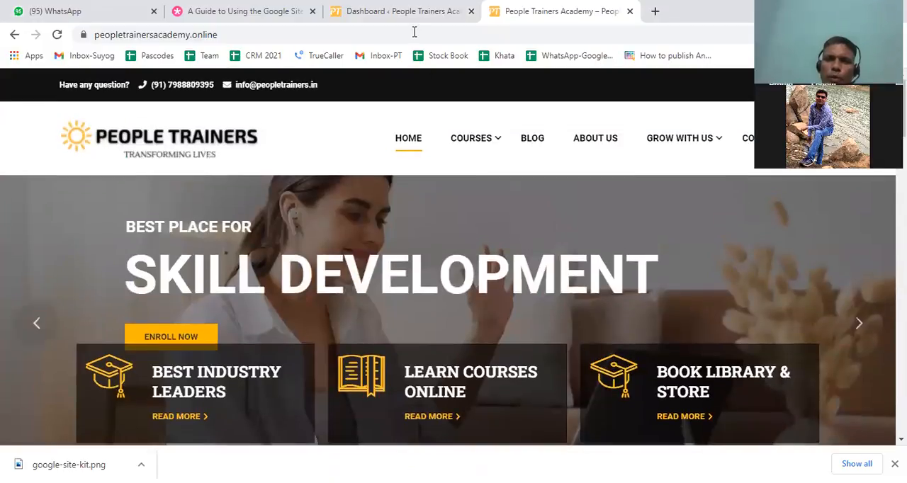
Compare the WordPress admin dashboard with the public People Trainers homepage, finishing on the dashboard
{"action": "left_click", "coordinate": [416, 17]}
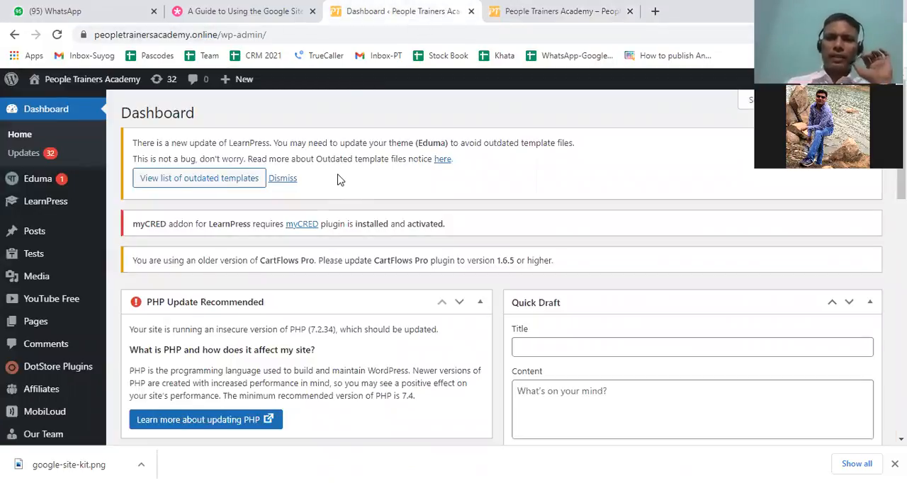
{"action": "scroll", "coordinate": [338, 179], "scroll_direction": "down", "scroll_amount": 15}
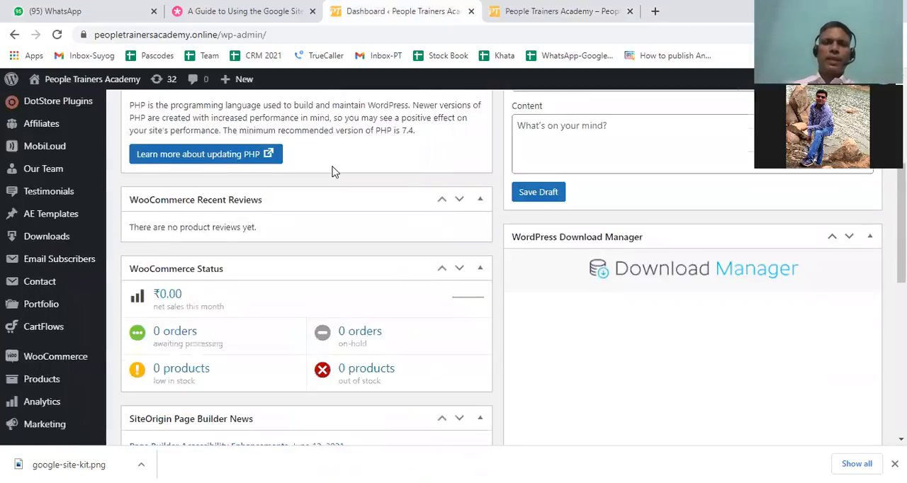
{"action": "scroll", "coordinate": [336, 179], "scroll_direction": "up", "scroll_amount": 15}
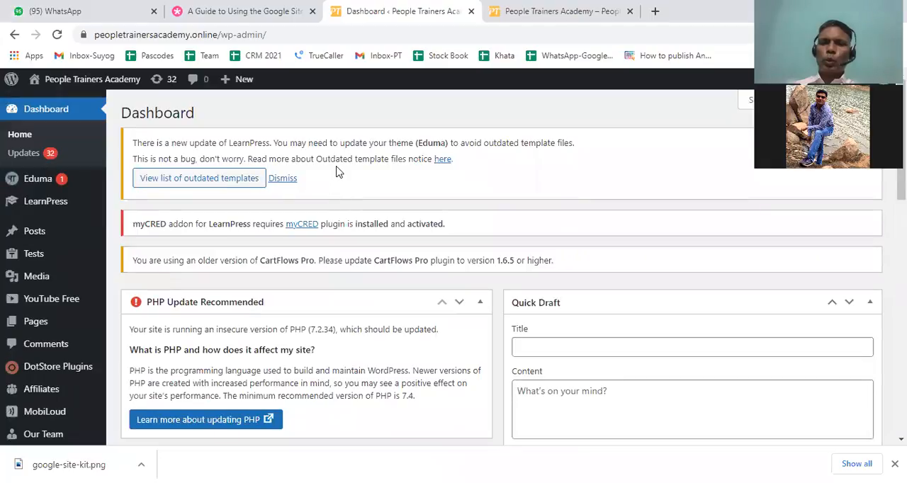
{"action": "left_click", "coordinate": [552, 12]}
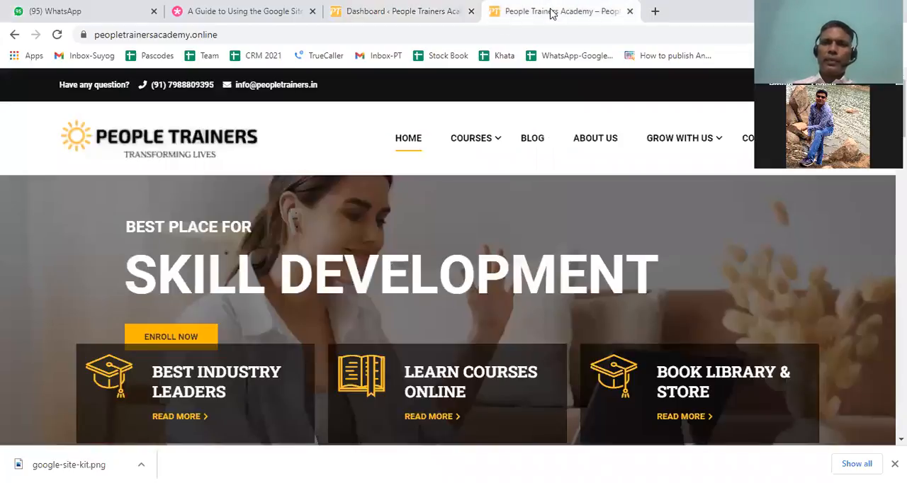
{"action": "left_click", "coordinate": [409, 11]}
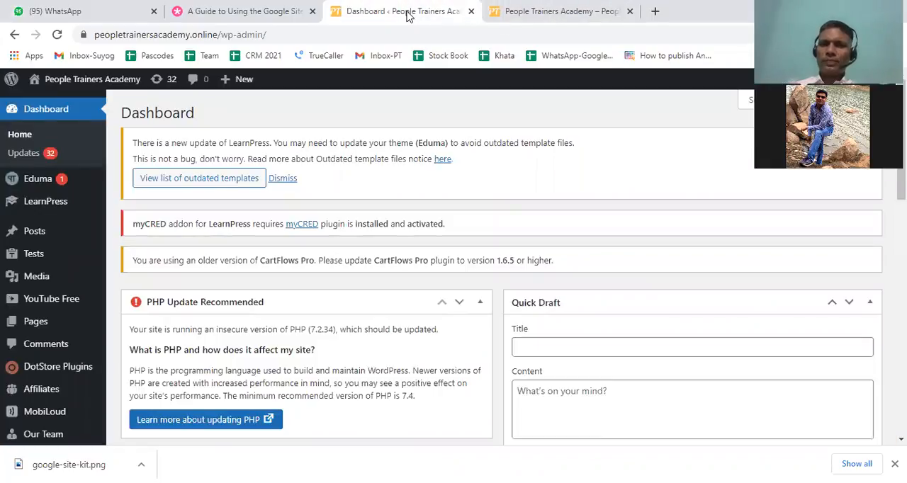
{"action": "left_click", "coordinate": [594, 11]}
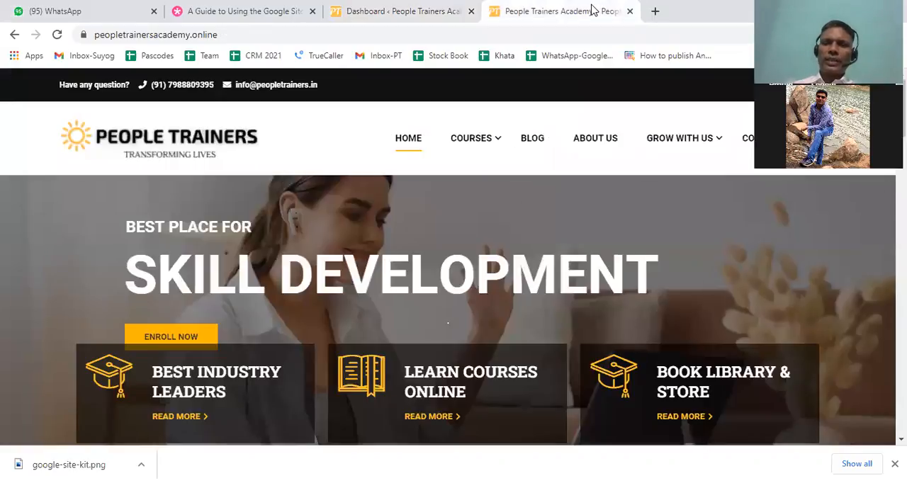
{"action": "left_click", "coordinate": [410, 11]}
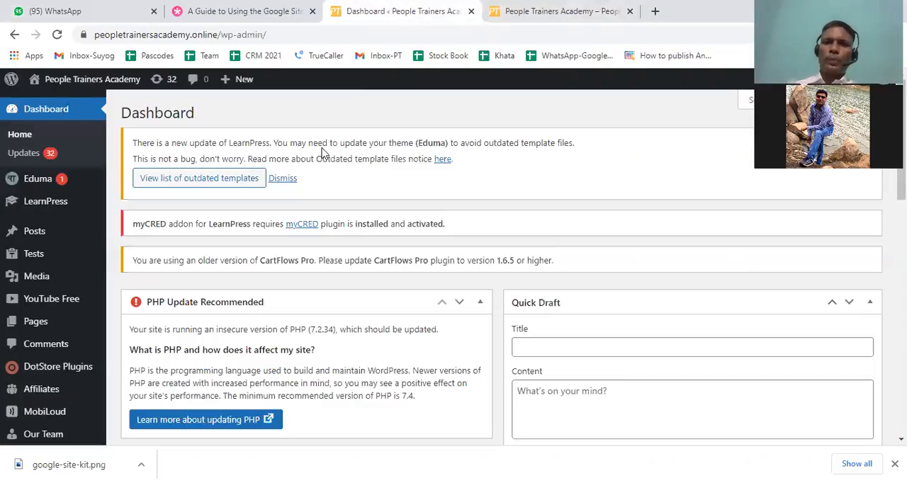
{"action": "left_click", "coordinate": [556, 13]}
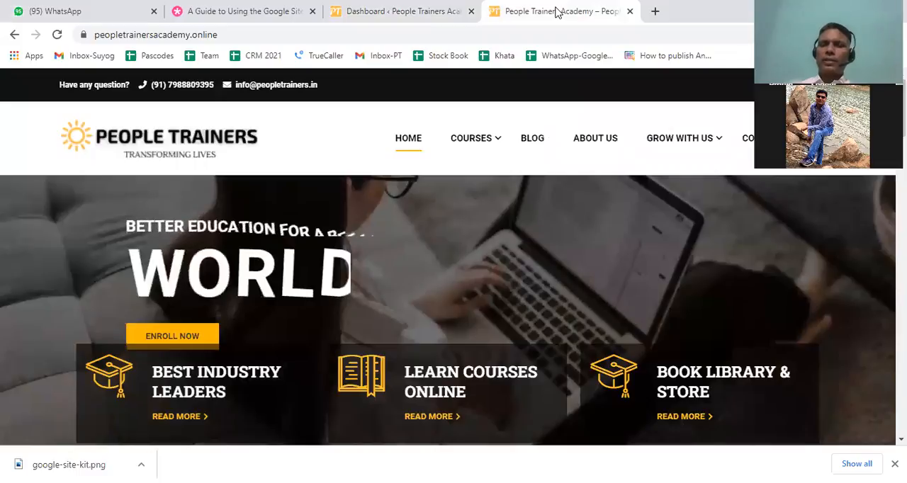
{"action": "left_click", "coordinate": [427, 15]}
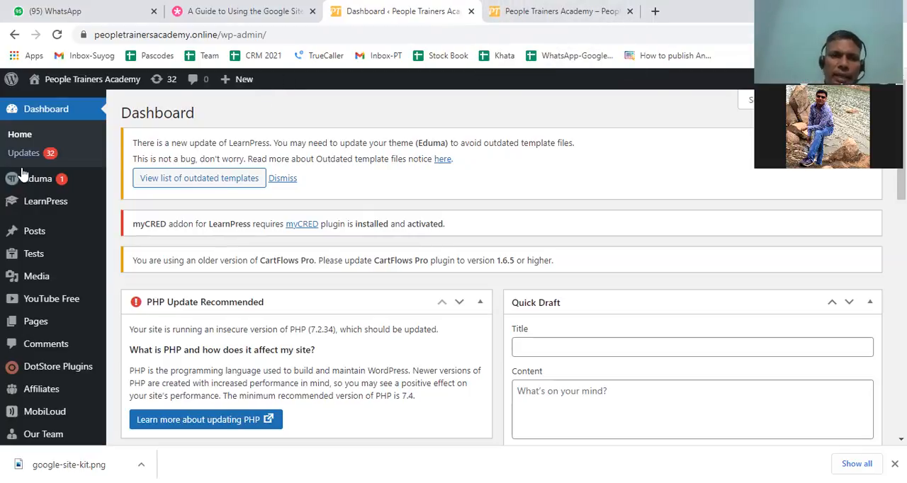
Open the site's list of installed plugins
{"action": "scroll", "coordinate": [26, 173], "scroll_direction": "down", "scroll_amount": 1}
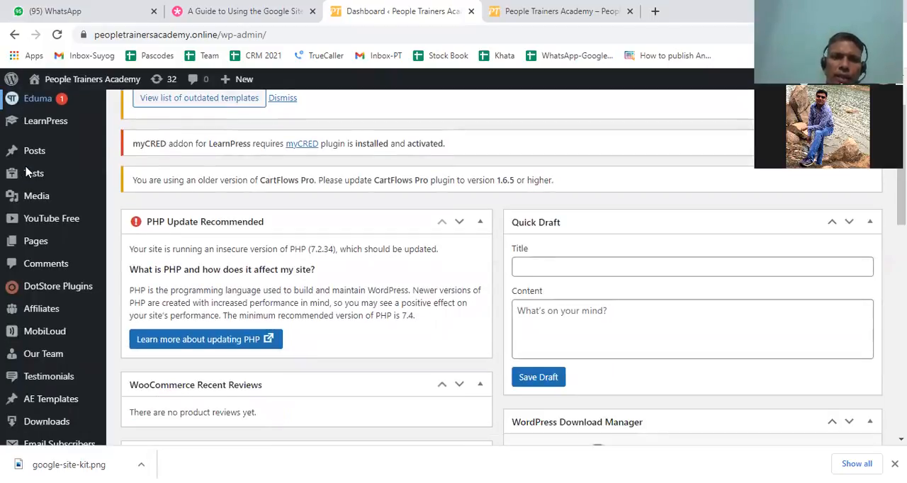
{"action": "scroll", "coordinate": [29, 172], "scroll_direction": "down", "scroll_amount": 5}
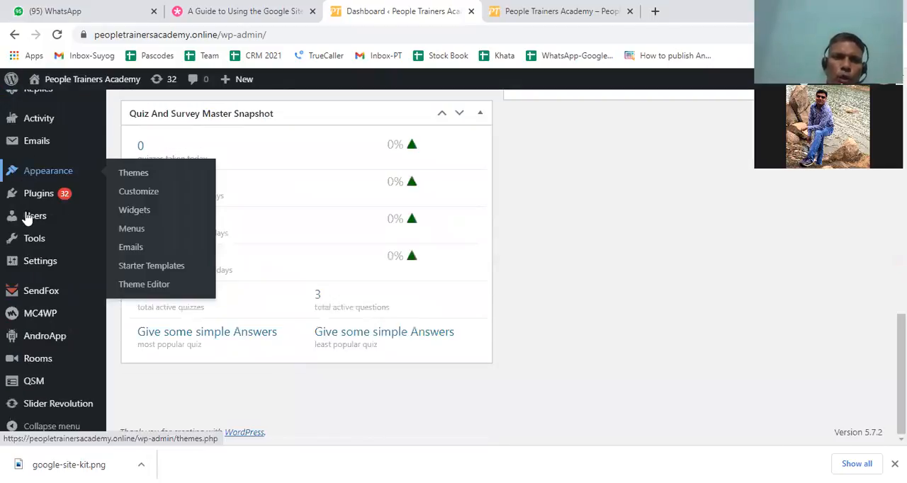
{"action": "mouse_move", "coordinate": [32, 209]}
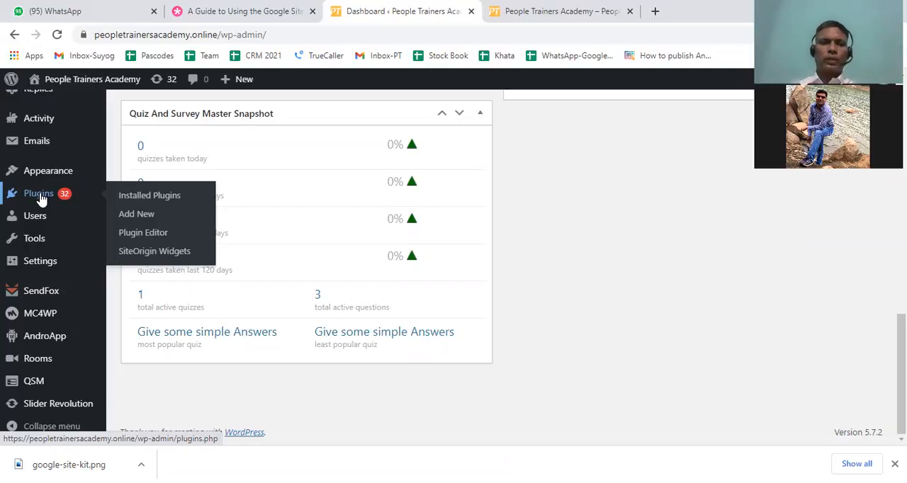
{"action": "left_click", "coordinate": [141, 201]}
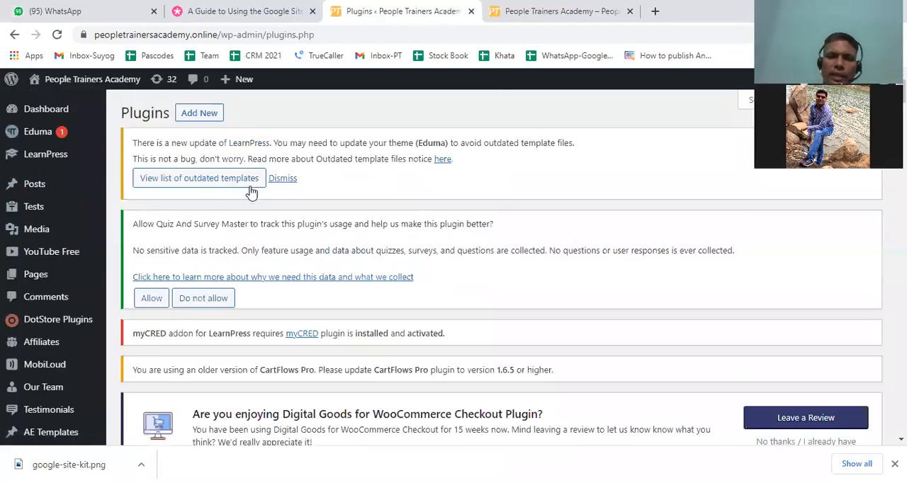
Look through the first entries in the installed plugins list, including their activation and update options
{"action": "scroll", "coordinate": [247, 190], "scroll_direction": "down", "scroll_amount": 3}
{"action": "scroll", "coordinate": [244, 189], "scroll_direction": "down", "scroll_amount": 1}
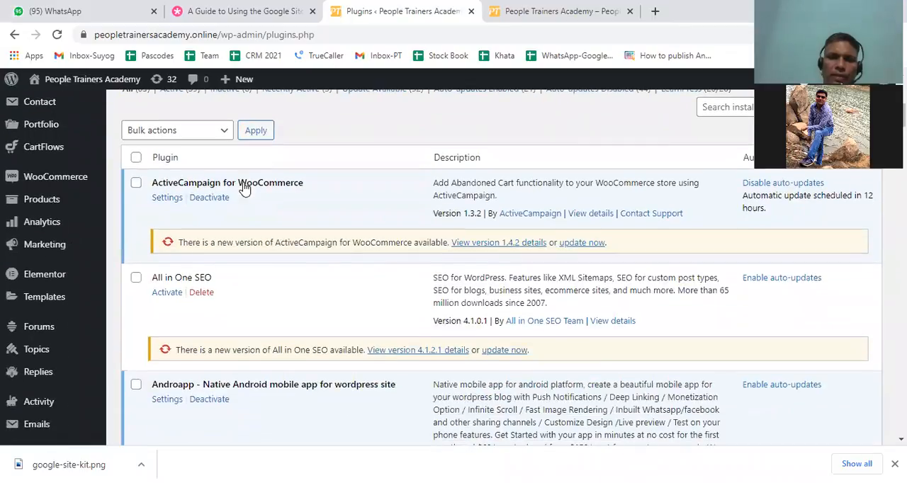
{"action": "scroll", "coordinate": [248, 192], "scroll_direction": "down", "scroll_amount": 5}
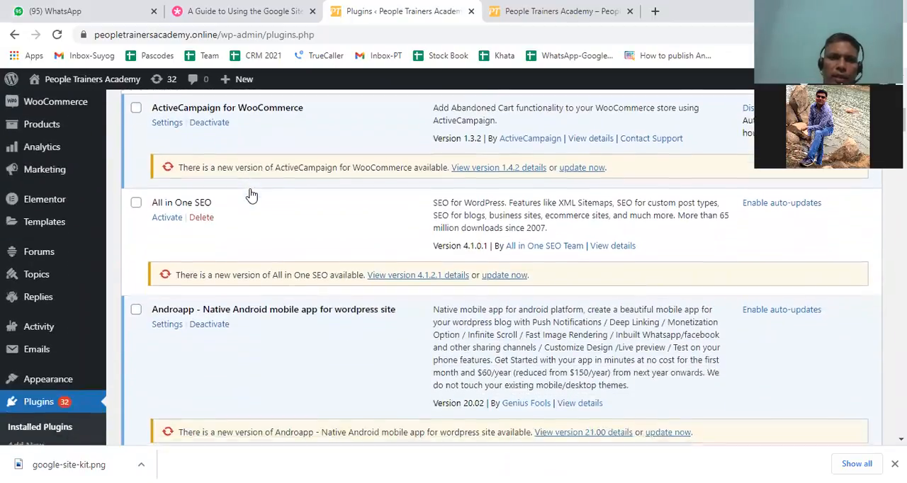
{"action": "scroll", "coordinate": [249, 193], "scroll_direction": "up", "scroll_amount": 7}
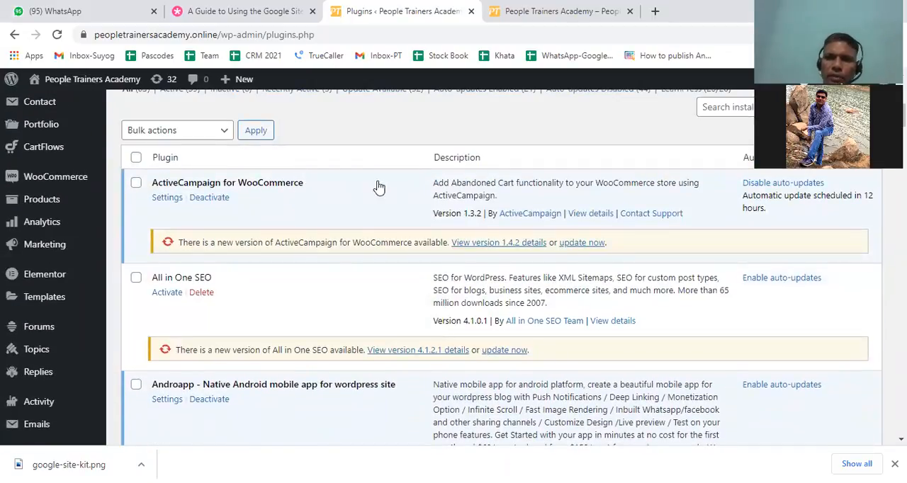
{"action": "scroll", "coordinate": [321, 187], "scroll_direction": "down", "scroll_amount": 1}
{"action": "scroll", "coordinate": [321, 188], "scroll_direction": "down", "scroll_amount": 9}
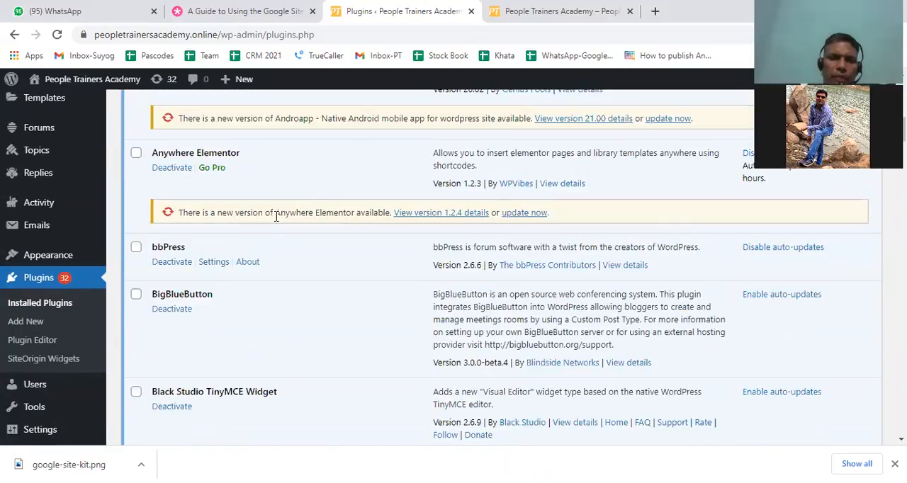
{"action": "scroll", "coordinate": [275, 214], "scroll_direction": "up", "scroll_amount": 10}
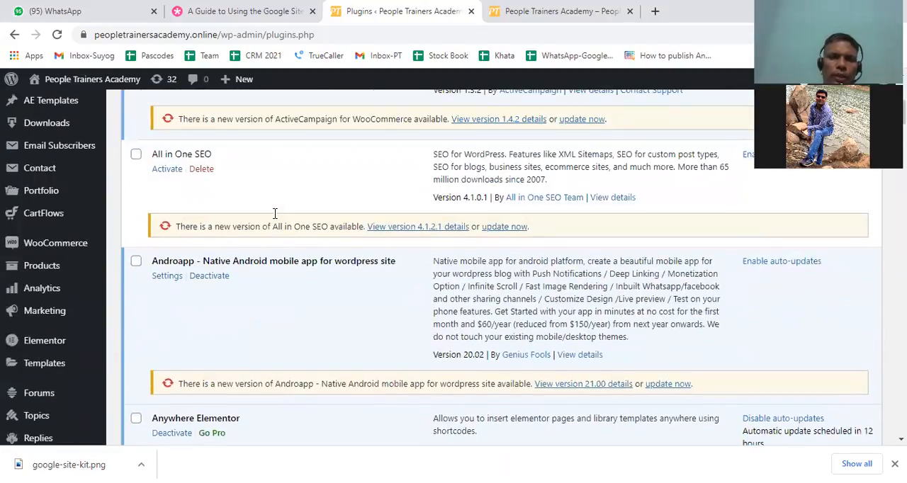
{"action": "scroll", "coordinate": [275, 214], "scroll_direction": "up", "scroll_amount": 2}
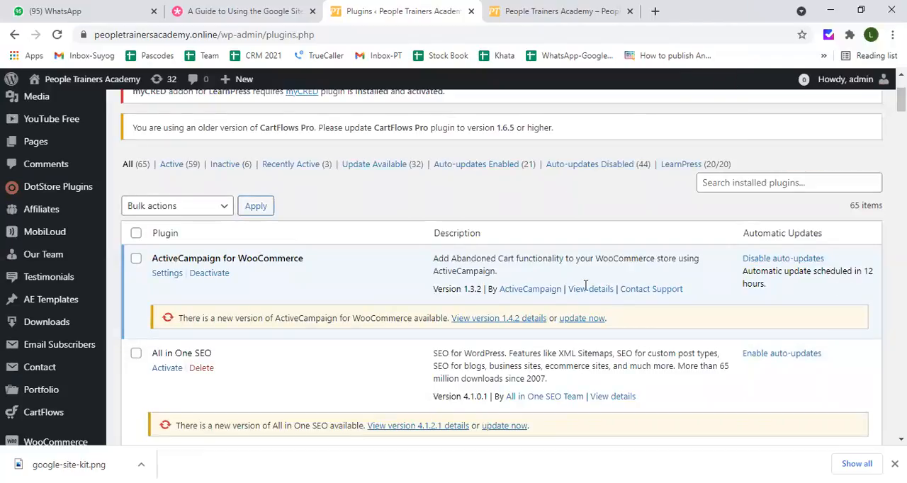
Search the installed plugins for "yoast seo"
{"action": "left_click", "coordinate": [761, 178]}
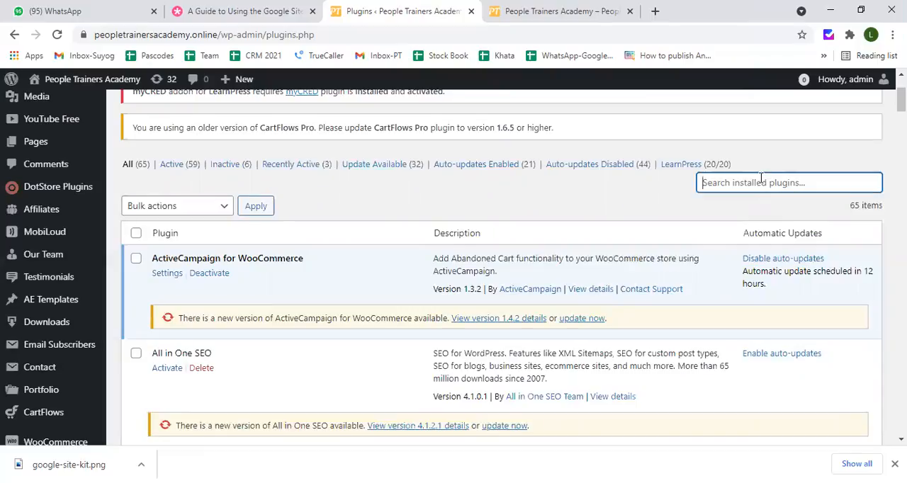
{"action": "type", "text": "yoast"}
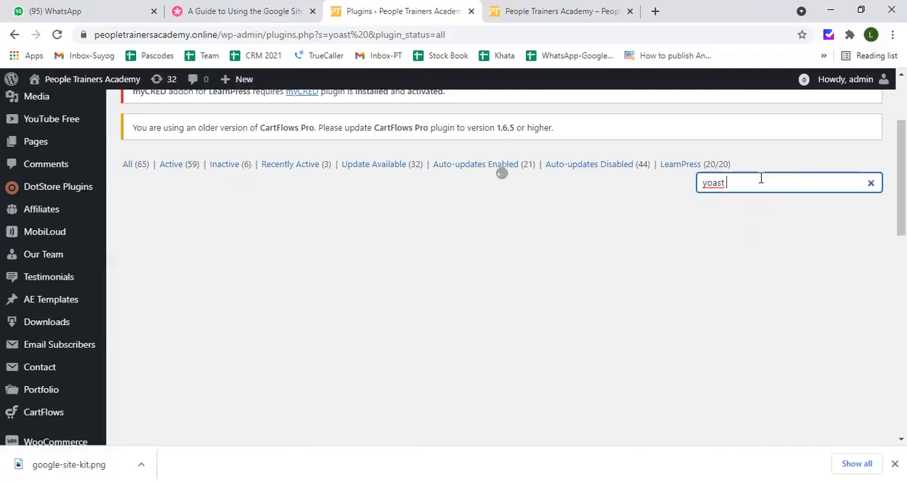
{"action": "type", "text": "seo"}
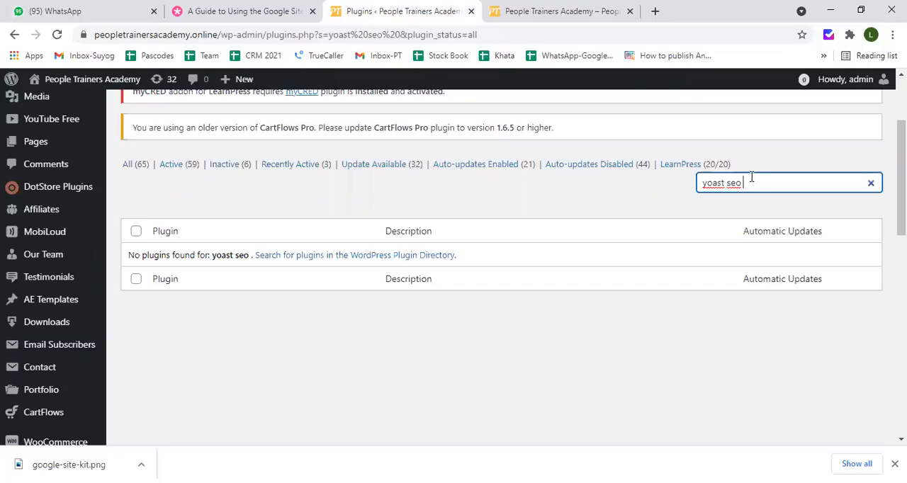
{"action": "key", "text": "BackSpace"}
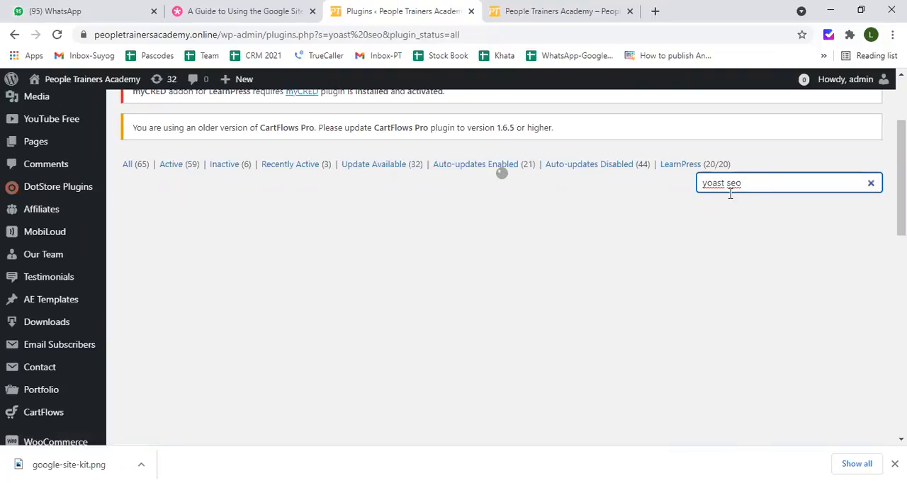
{"action": "scroll", "coordinate": [720, 198], "scroll_direction": "up", "scroll_amount": 2}
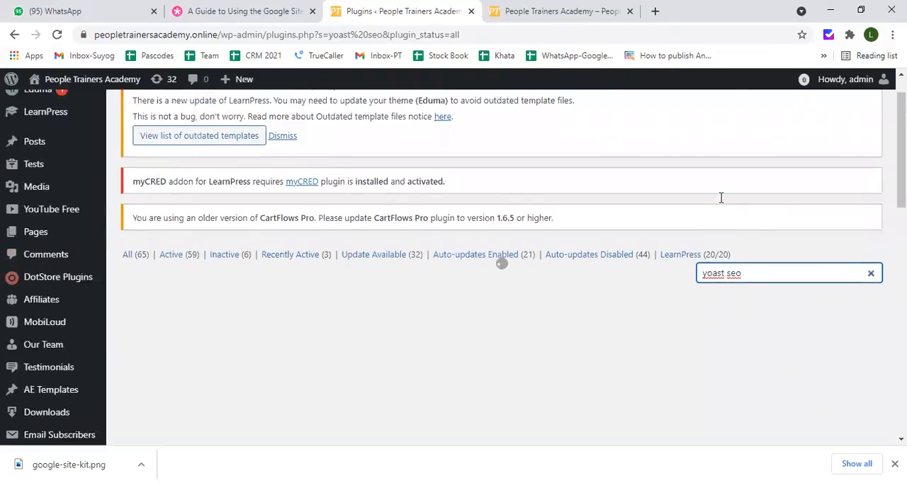
Delete the installed Yoast SEO plugin from the site and confirm the deletion
{"action": "scroll", "coordinate": [720, 198], "scroll_direction": "up", "scroll_amount": 1}
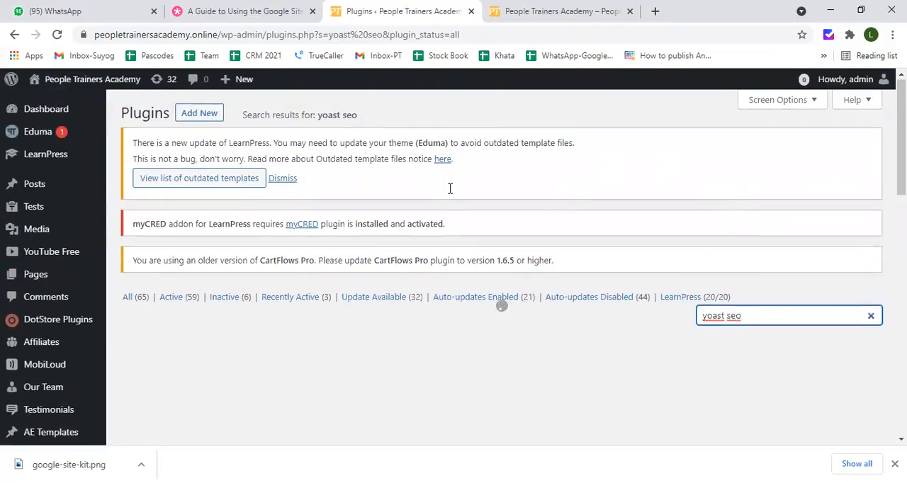
{"action": "scroll", "coordinate": [372, 214], "scroll_direction": "down", "scroll_amount": 3}
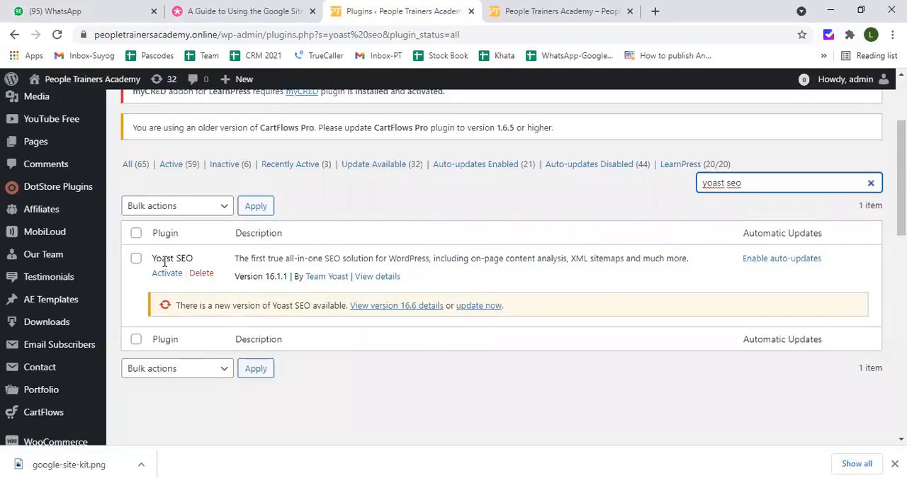
{"action": "left_click", "coordinate": [201, 274]}
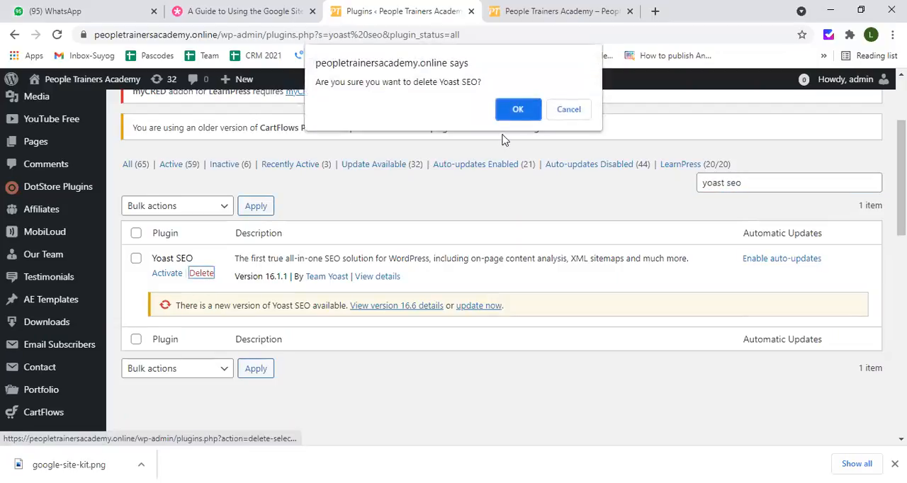
{"action": "left_click", "coordinate": [514, 115]}
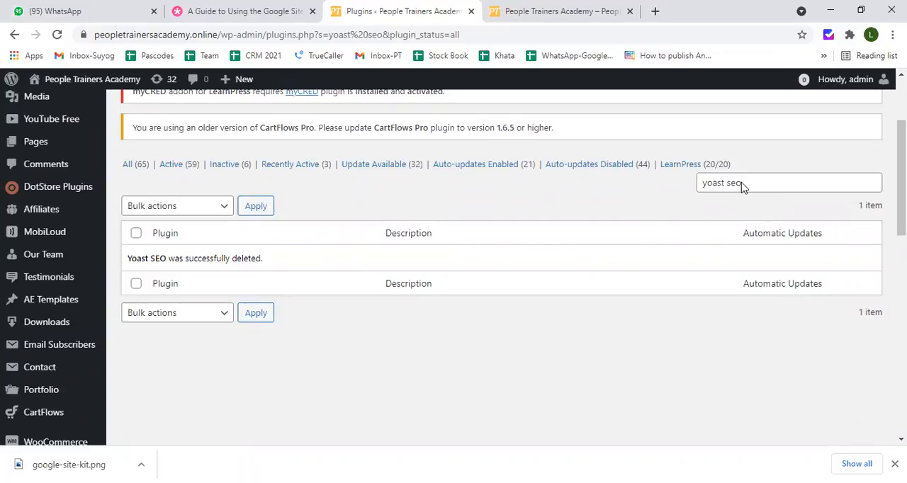
Clear the installed plugins search and open the page for adding new plugins
{"action": "left_click_drag", "start_coordinate": [743, 185], "coordinate": [701, 183]}
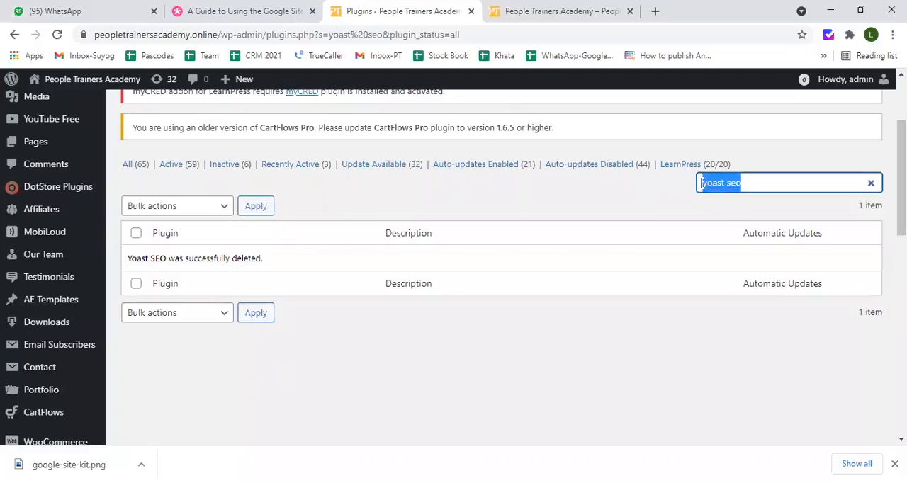
{"action": "key", "text": "BackSpace"}
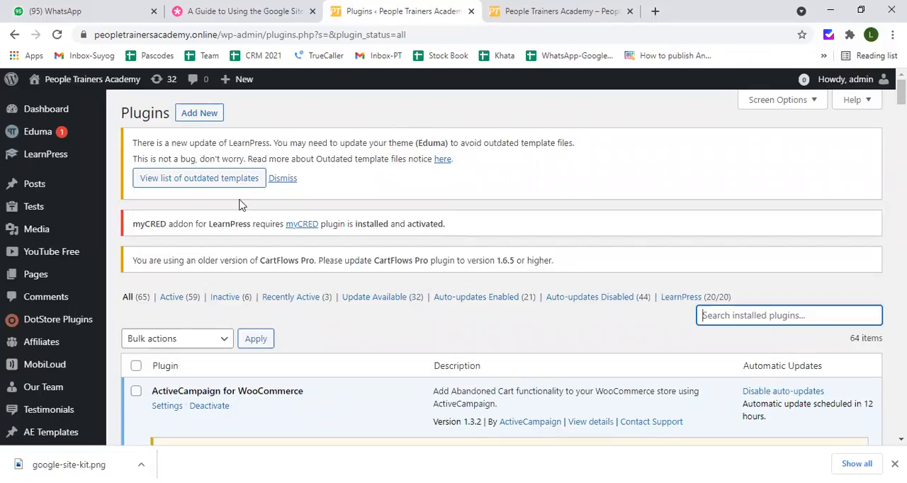
{"action": "scroll", "coordinate": [28, 252], "scroll_direction": "down", "scroll_amount": 2}
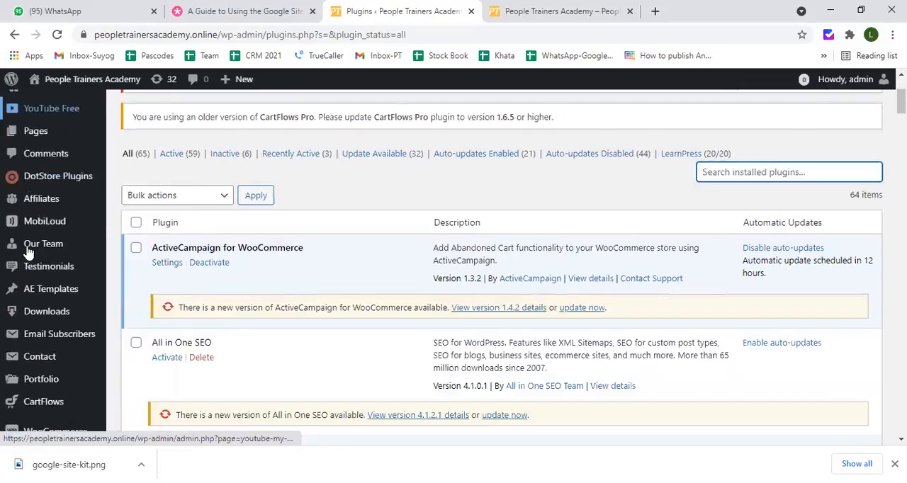
{"action": "scroll", "coordinate": [28, 253], "scroll_direction": "down", "scroll_amount": 15}
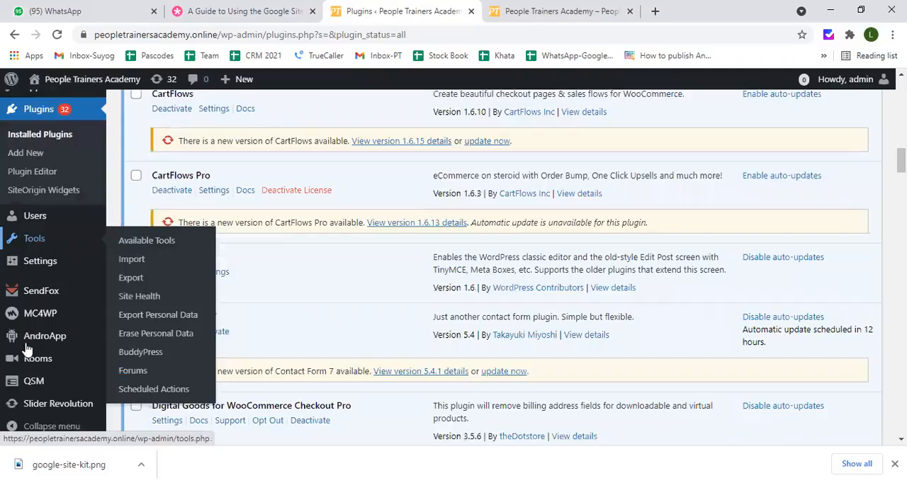
{"action": "scroll", "coordinate": [32, 322], "scroll_direction": "up", "scroll_amount": 3}
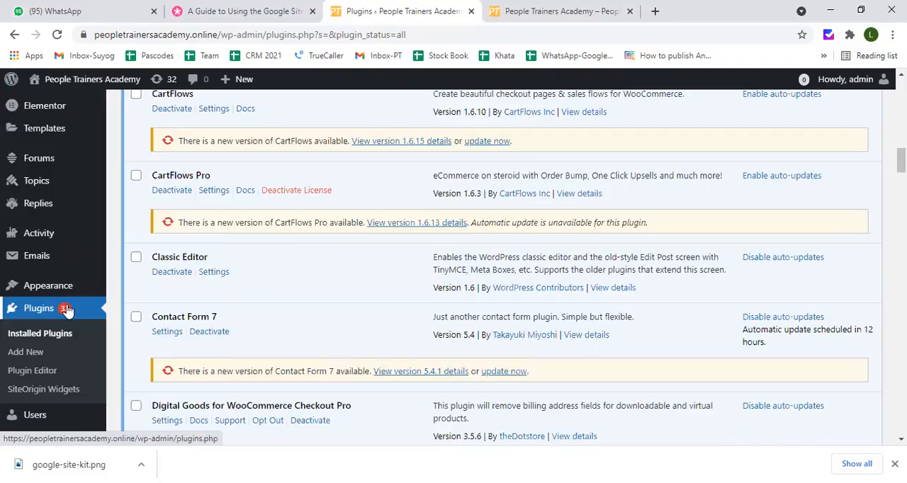
{"action": "left_click", "coordinate": [28, 354]}
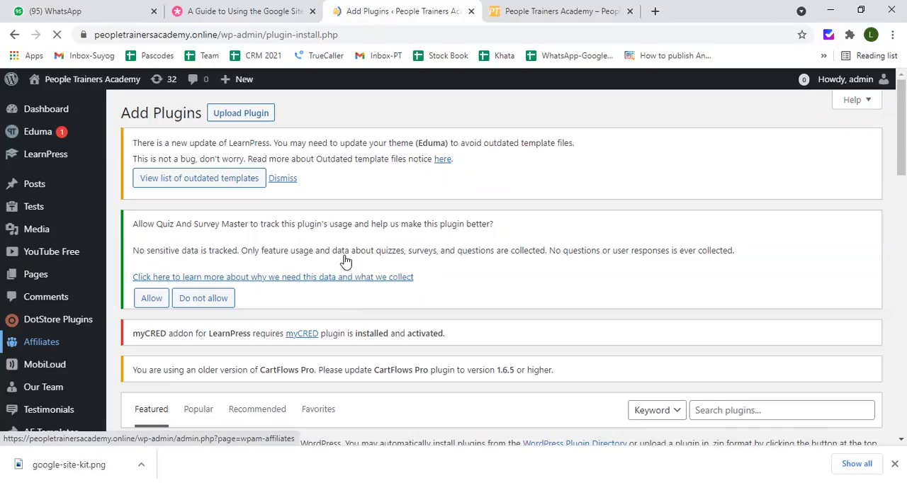
Search the available plugins by keyword for "yoast seo"
{"action": "scroll", "coordinate": [345, 261], "scroll_direction": "down", "scroll_amount": 4}
{"action": "scroll", "coordinate": [344, 268], "scroll_direction": "up", "scroll_amount": 2}
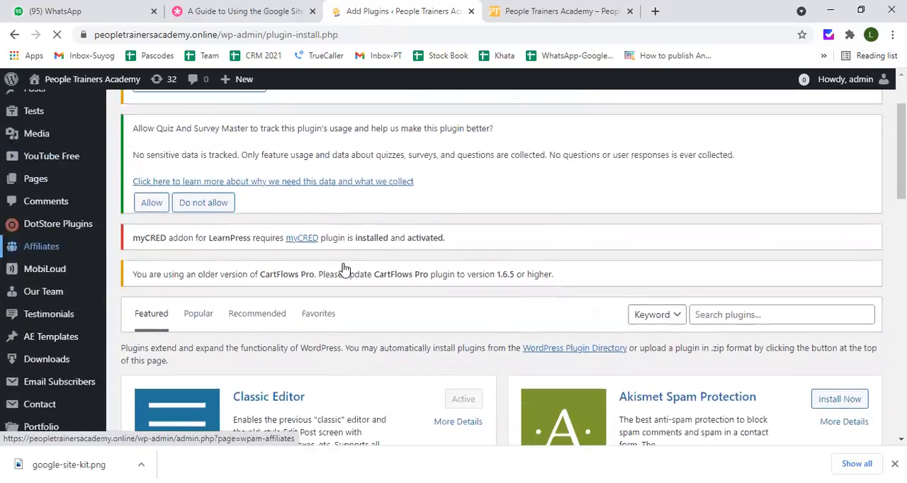
{"action": "scroll", "coordinate": [345, 268], "scroll_direction": "up", "scroll_amount": 2}
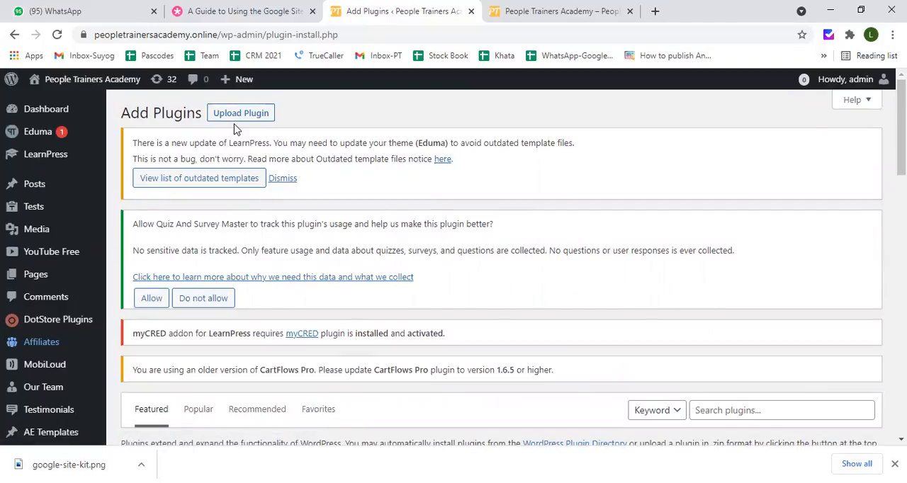
{"action": "scroll", "coordinate": [254, 163], "scroll_direction": "down", "scroll_amount": 3}
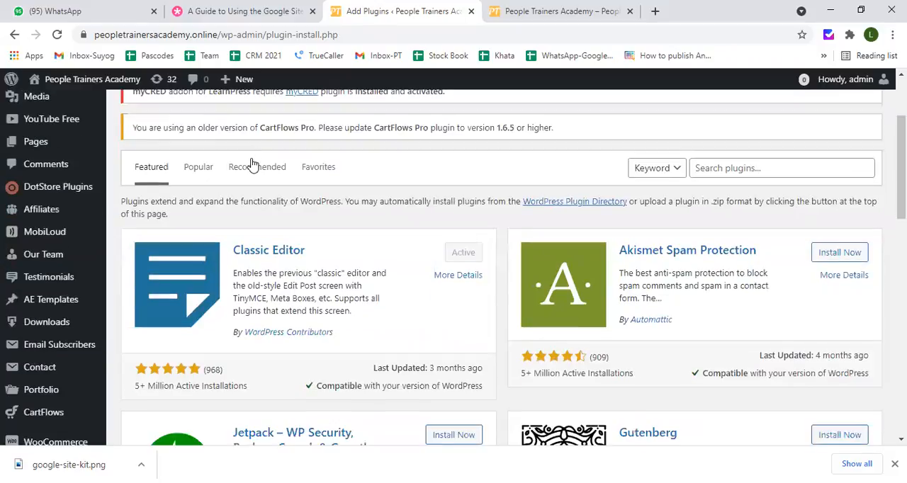
{"action": "left_click", "coordinate": [718, 167]}
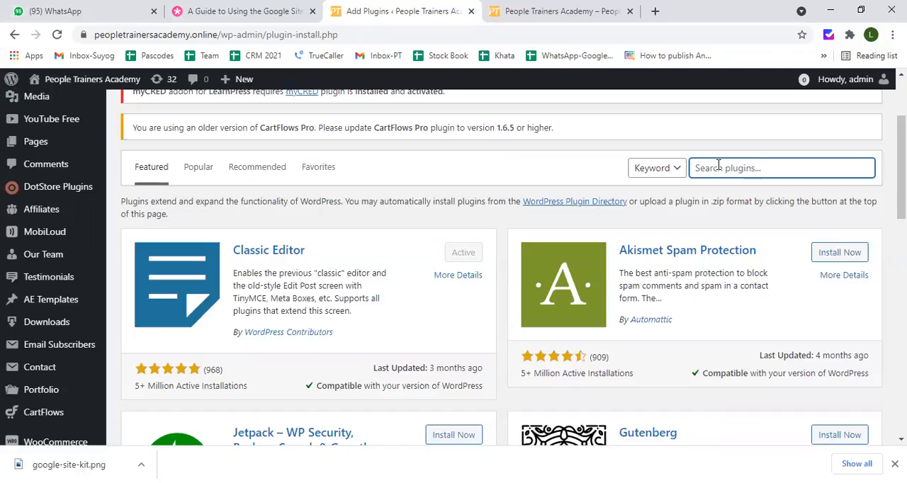
{"action": "type", "text": "yoast seo"}
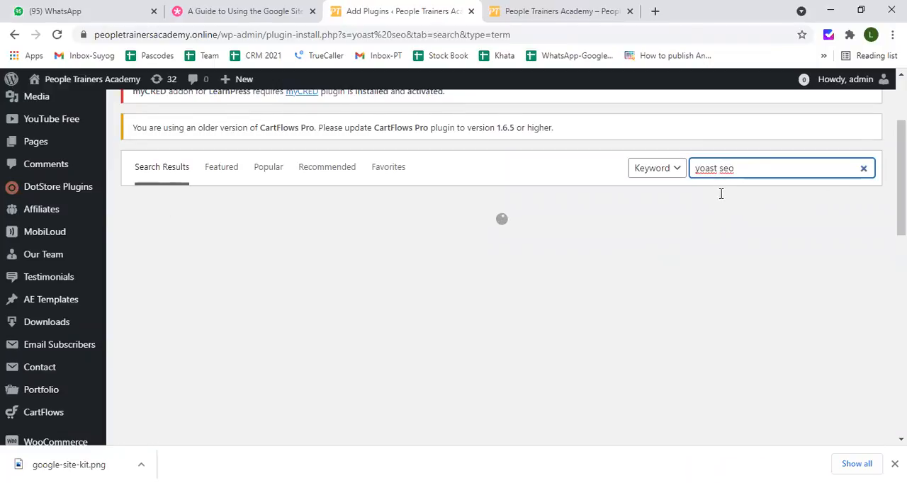
Install the Yoast SEO plugin by Team Yoast from the search results and activate it
{"action": "scroll", "coordinate": [720, 193], "scroll_direction": "up", "scroll_amount": 2}
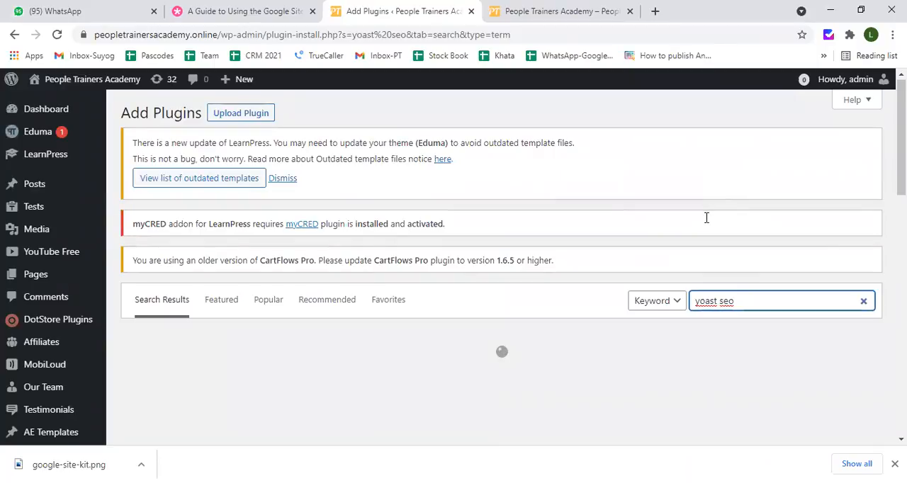
{"action": "scroll", "coordinate": [707, 217], "scroll_direction": "down", "scroll_amount": 1}
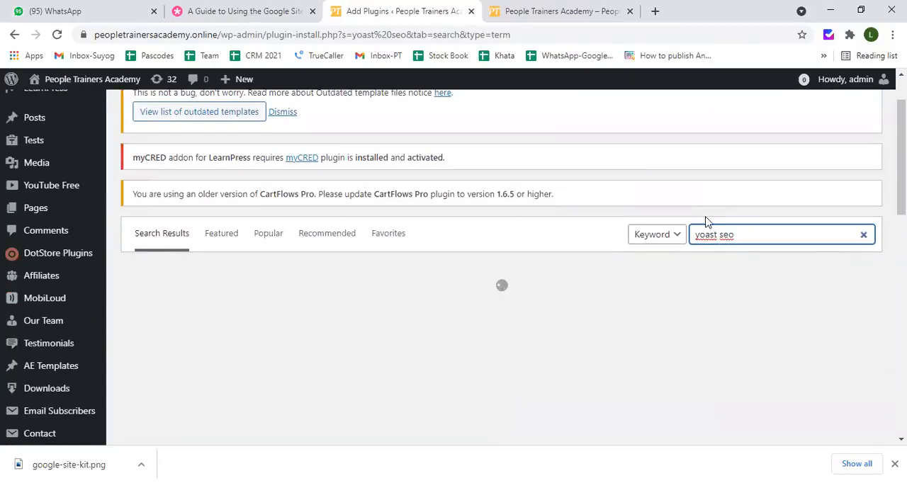
{"action": "scroll", "coordinate": [562, 284], "scroll_direction": "down", "scroll_amount": 1}
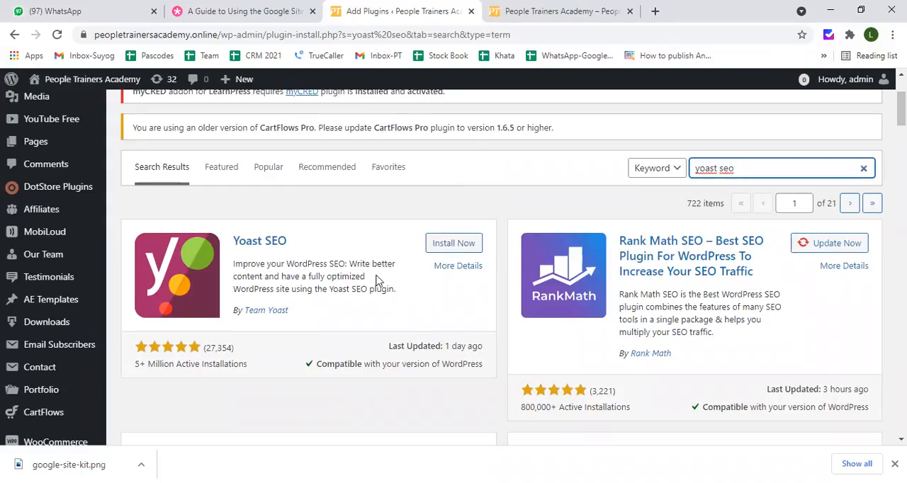
{"action": "left_click", "coordinate": [450, 244]}
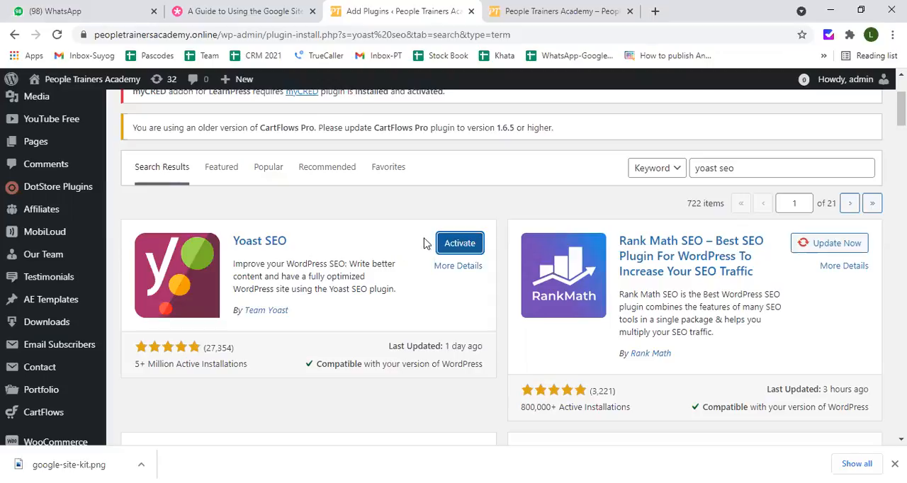
{"action": "left_click", "coordinate": [453, 243]}
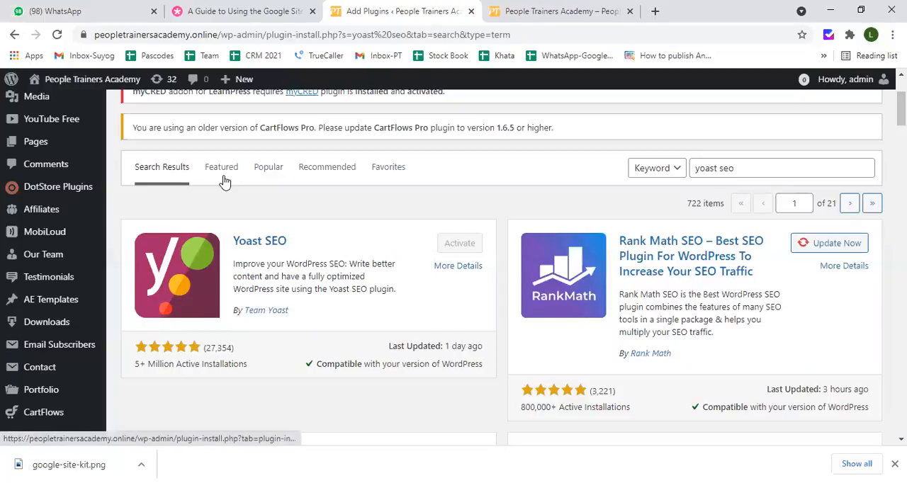
Reload the plugin search results page and check the activation status of Yoast SEO
{"action": "left_click", "coordinate": [229, 35]}
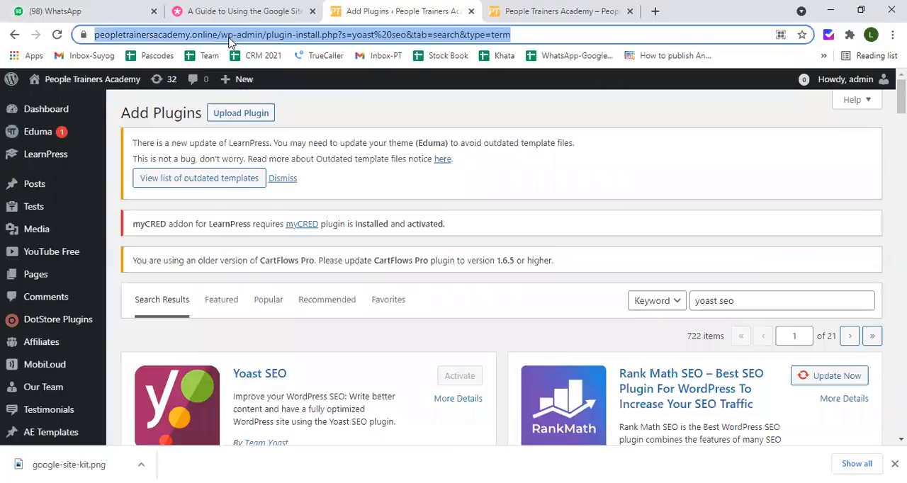
{"action": "key", "text": "Return"}
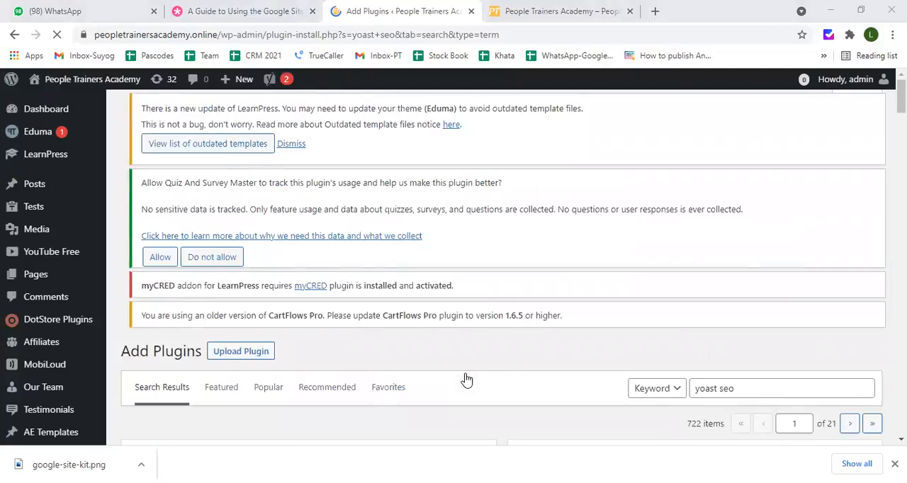
{"action": "scroll", "coordinate": [257, 250], "scroll_direction": "down", "scroll_amount": 5}
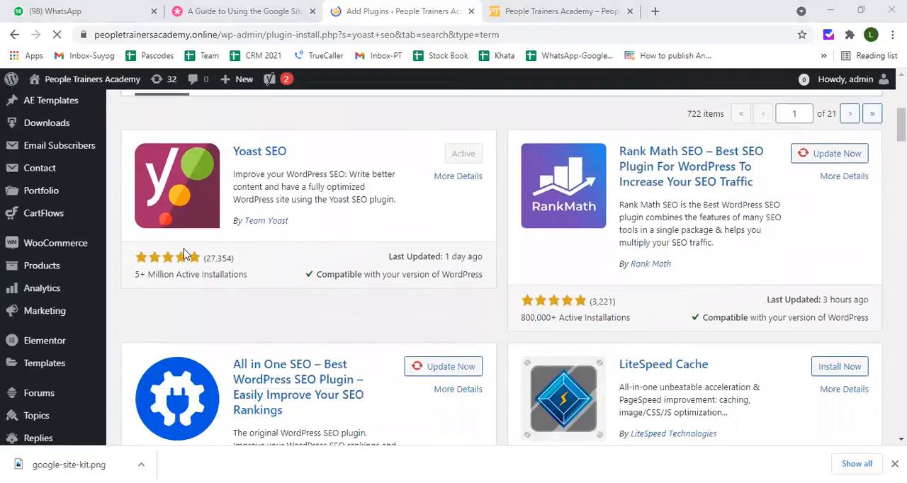
{"action": "scroll", "coordinate": [66, 243], "scroll_direction": "up", "scroll_amount": 3}
{"action": "scroll", "coordinate": [66, 243], "scroll_direction": "up", "scroll_amount": 2}
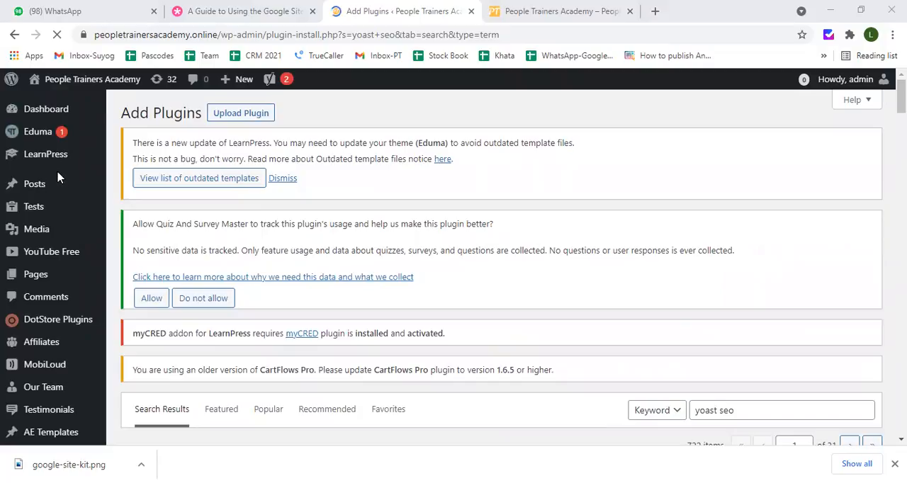
Open the General settings page of the Yoast SEO plugin
{"action": "scroll", "coordinate": [61, 180], "scroll_direction": "down", "scroll_amount": 1}
{"action": "scroll", "coordinate": [50, 201], "scroll_direction": "down", "scroll_amount": 3}
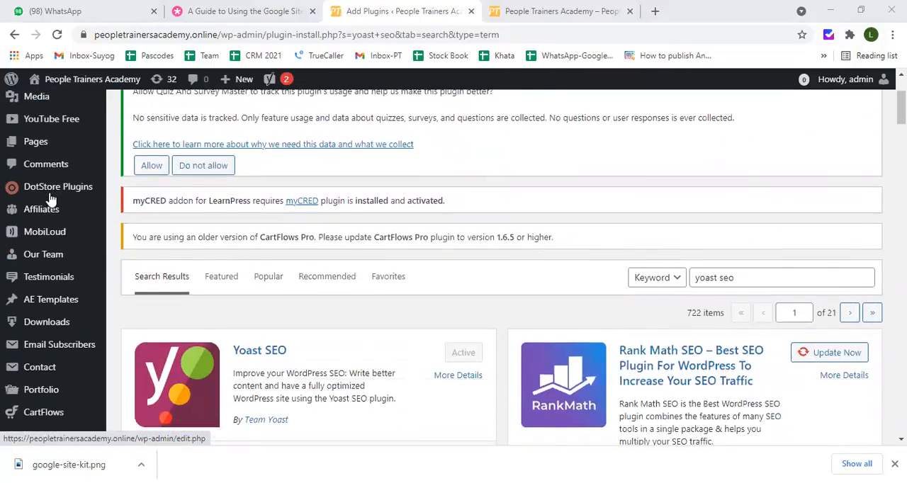
{"action": "scroll", "coordinate": [50, 201], "scroll_direction": "down", "scroll_amount": 4}
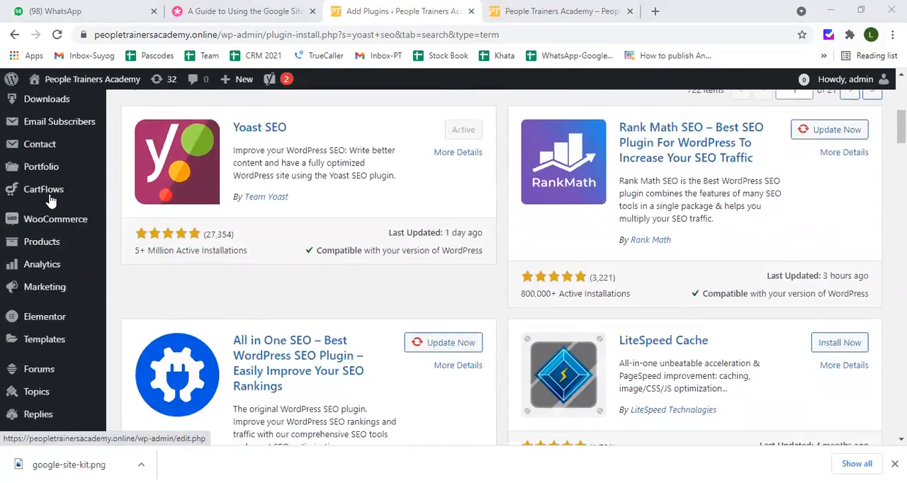
{"action": "scroll", "coordinate": [51, 202], "scroll_direction": "down", "scroll_amount": 2}
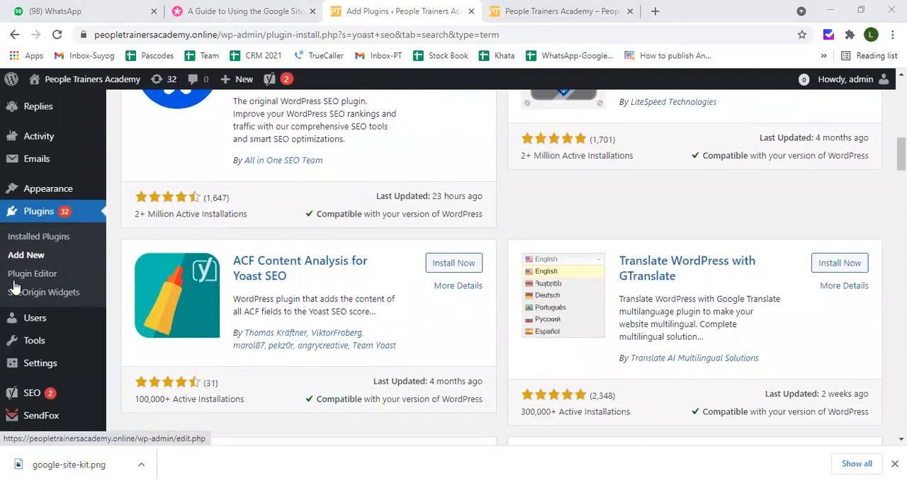
{"action": "scroll", "coordinate": [18, 283], "scroll_direction": "down", "scroll_amount": 2}
{"action": "mouse_move", "coordinate": [44, 264]}
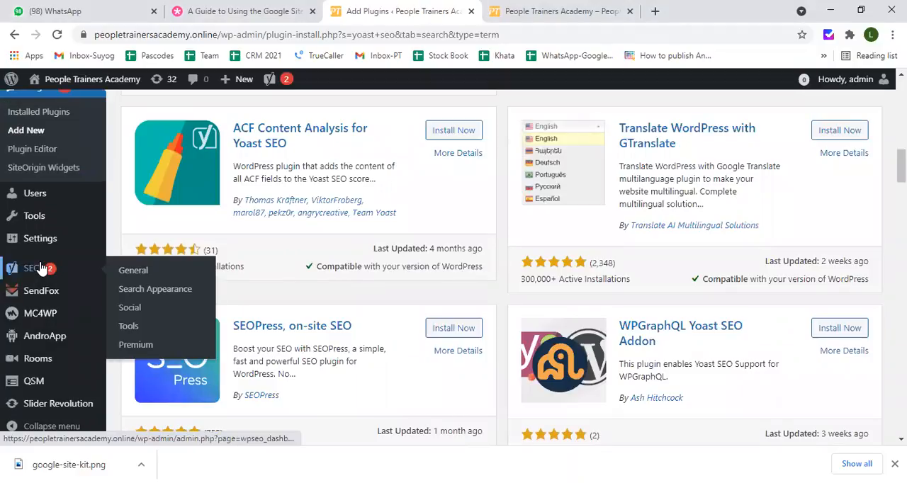
{"action": "scroll", "coordinate": [49, 269], "scroll_direction": "down", "scroll_amount": 3}
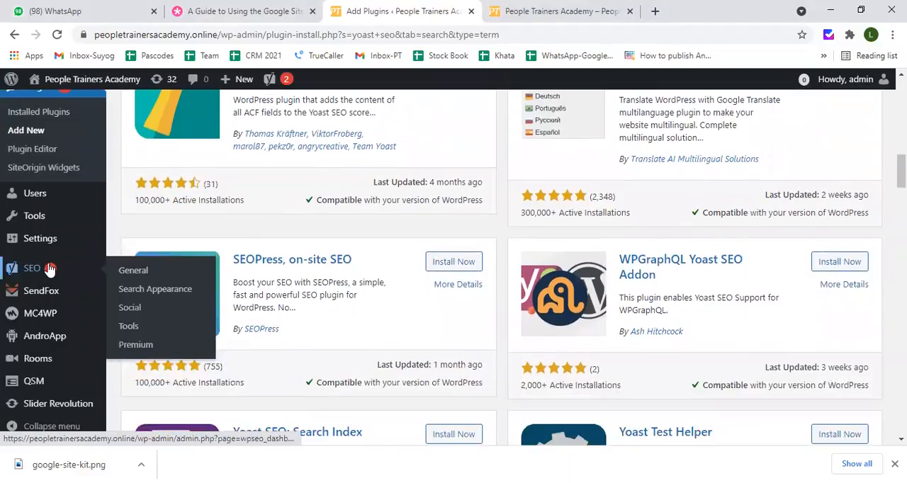
{"action": "scroll", "coordinate": [51, 270], "scroll_direction": "up", "scroll_amount": 1}
{"action": "scroll", "coordinate": [53, 271], "scroll_direction": "down", "scroll_amount": 1}
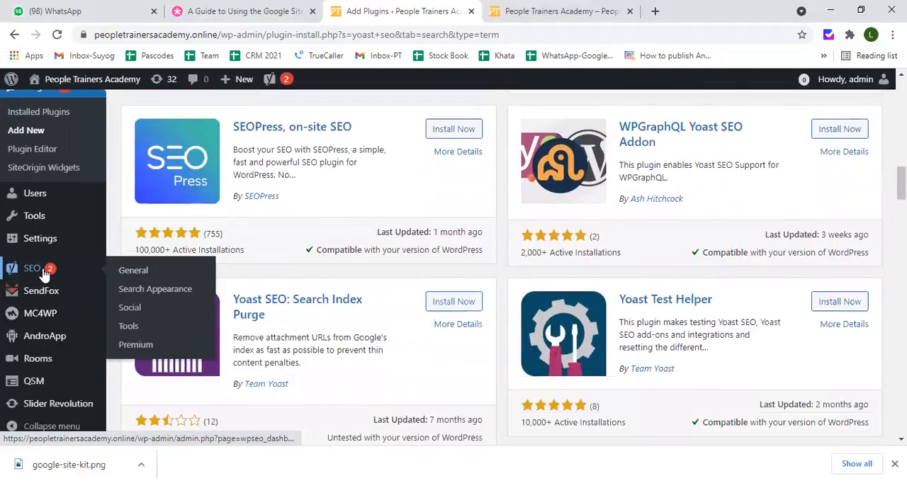
{"action": "left_click", "coordinate": [132, 271]}
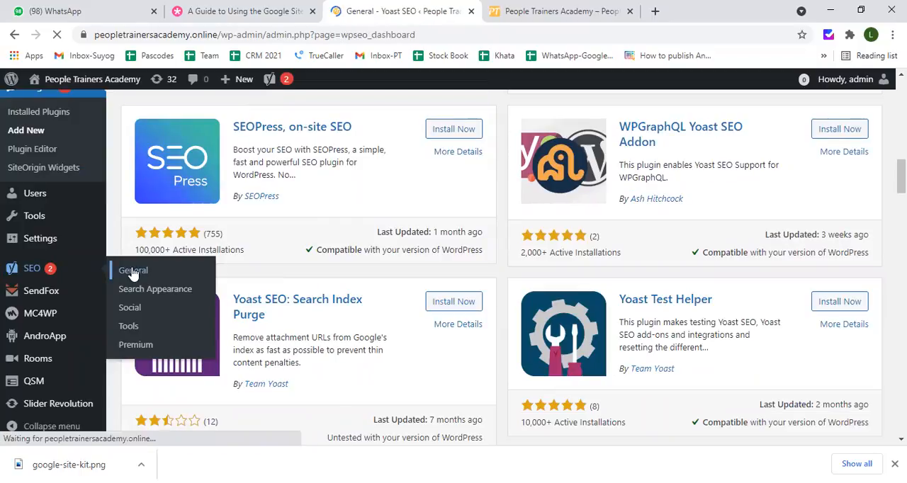
Look over the Yoast SEO General page, including its problems and notifications, and the plugin's other settings sections
{"action": "scroll", "coordinate": [144, 259], "scroll_direction": "down", "scroll_amount": 3}
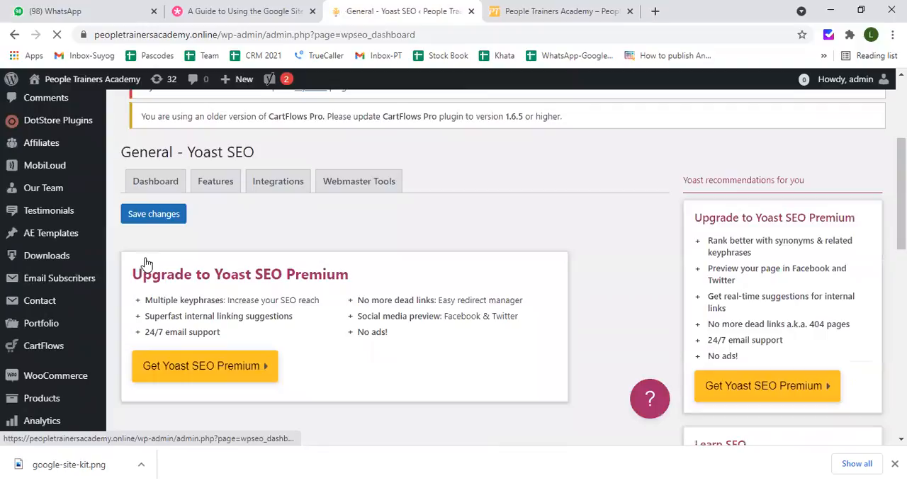
{"action": "scroll", "coordinate": [197, 253], "scroll_direction": "up", "scroll_amount": 3}
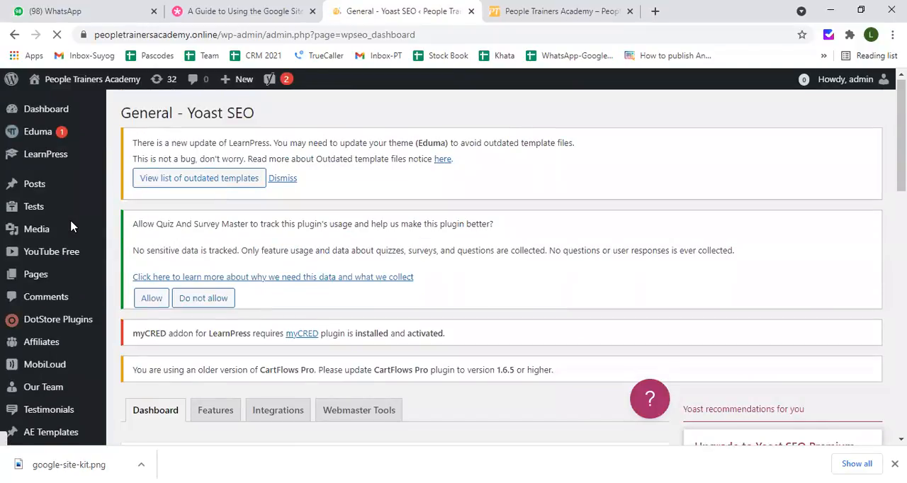
{"action": "scroll", "coordinate": [27, 166], "scroll_direction": "down", "scroll_amount": 3}
{"action": "scroll", "coordinate": [27, 166], "scroll_direction": "up", "scroll_amount": 3}
{"action": "scroll", "coordinate": [24, 170], "scroll_direction": "down", "scroll_amount": 6}
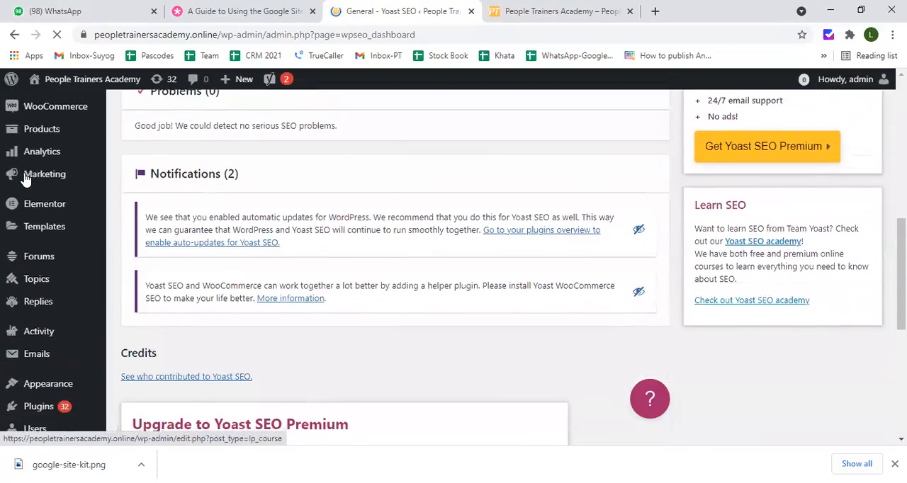
{"action": "scroll", "coordinate": [25, 178], "scroll_direction": "down", "scroll_amount": 5}
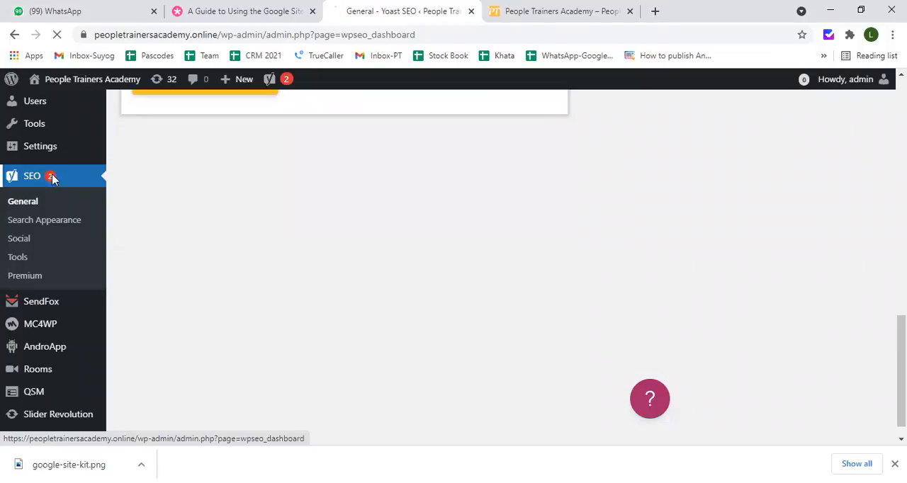
Examine the Yoast SEO General dashboard, including its configuration status, problems and notifications
{"action": "scroll", "coordinate": [165, 178], "scroll_direction": "up", "scroll_amount": 3}
{"action": "scroll", "coordinate": [165, 179], "scroll_direction": "up", "scroll_amount": 10}
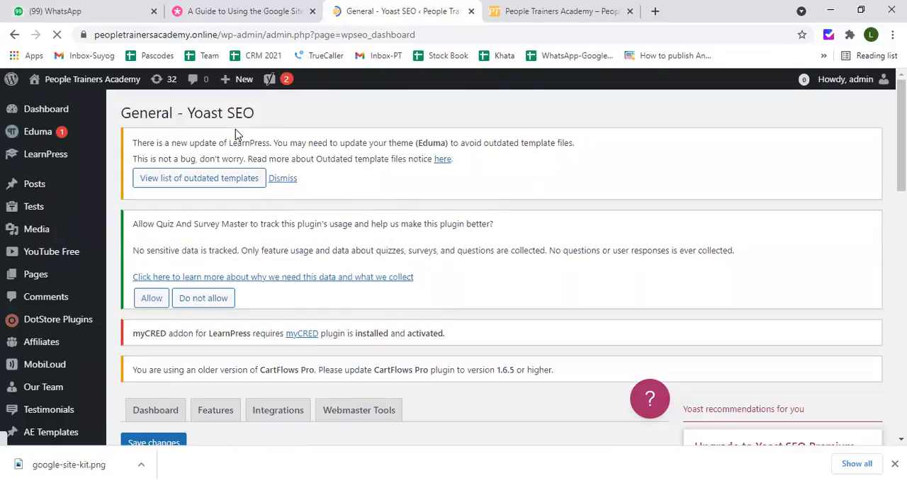
{"action": "scroll", "coordinate": [241, 141], "scroll_direction": "down", "scroll_amount": 3}
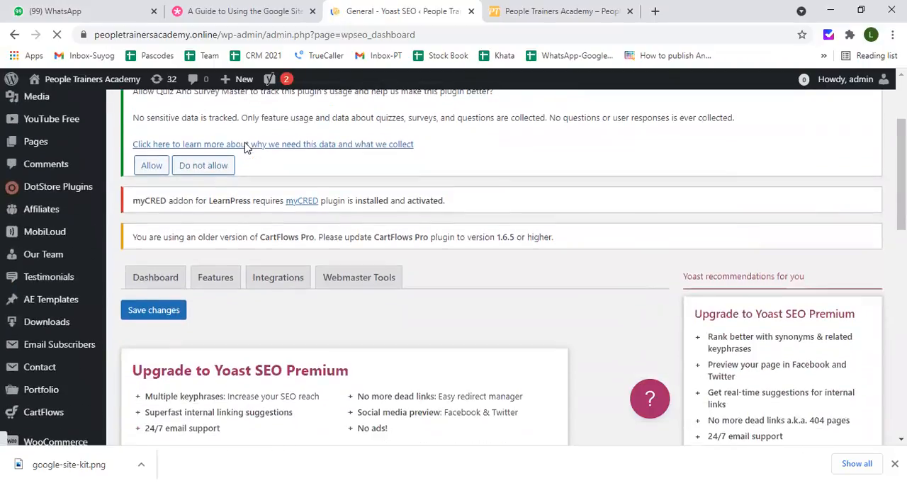
{"action": "scroll", "coordinate": [246, 148], "scroll_direction": "down", "scroll_amount": 1}
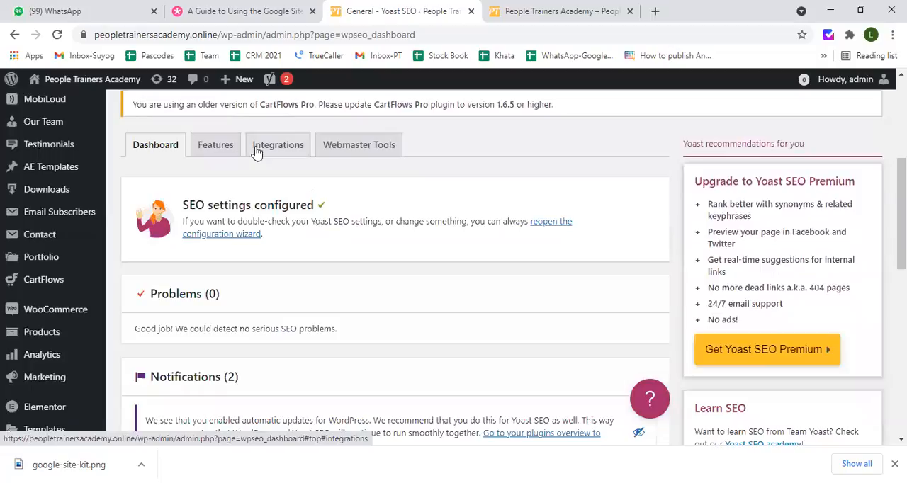
{"action": "scroll", "coordinate": [355, 211], "scroll_direction": "down", "scroll_amount": 2}
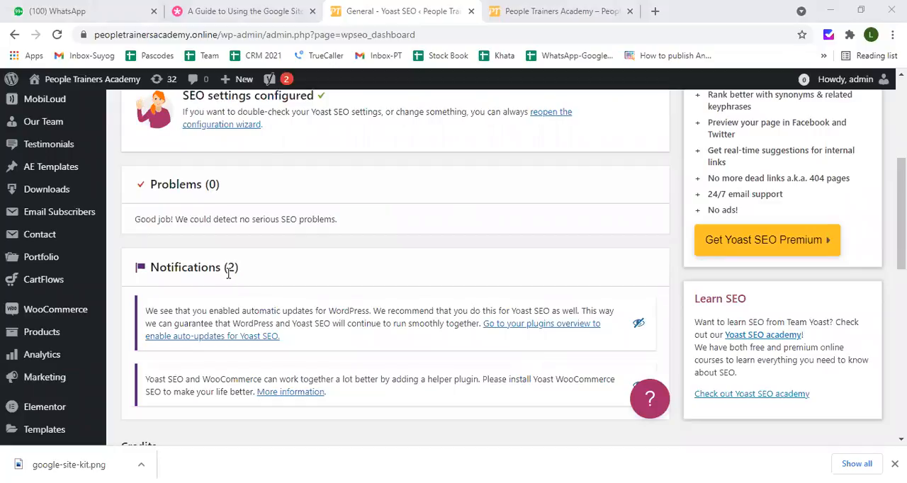
{"action": "scroll", "coordinate": [229, 280], "scroll_direction": "up", "scroll_amount": 3}
{"action": "scroll", "coordinate": [228, 275], "scroll_direction": "up", "scroll_amount": 1}
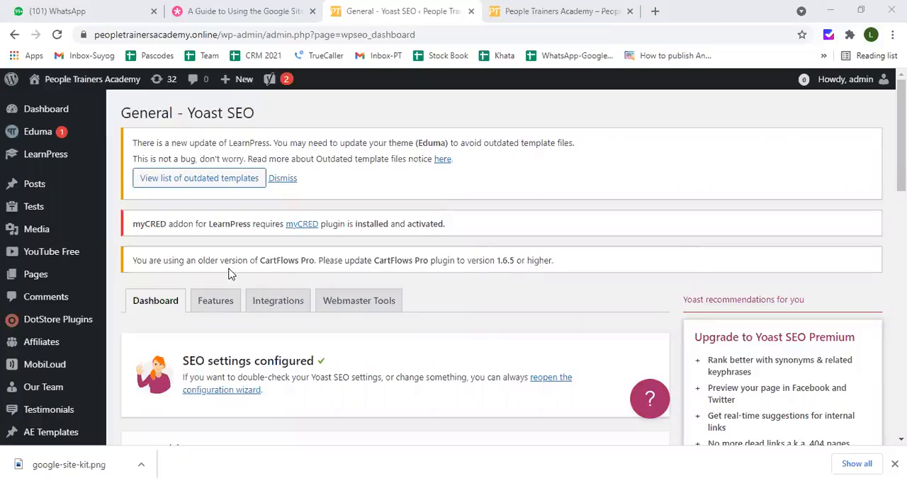
{"action": "scroll", "coordinate": [229, 273], "scroll_direction": "down", "scroll_amount": 1}
{"action": "scroll", "coordinate": [229, 273], "scroll_direction": "down", "scroll_amount": 1}
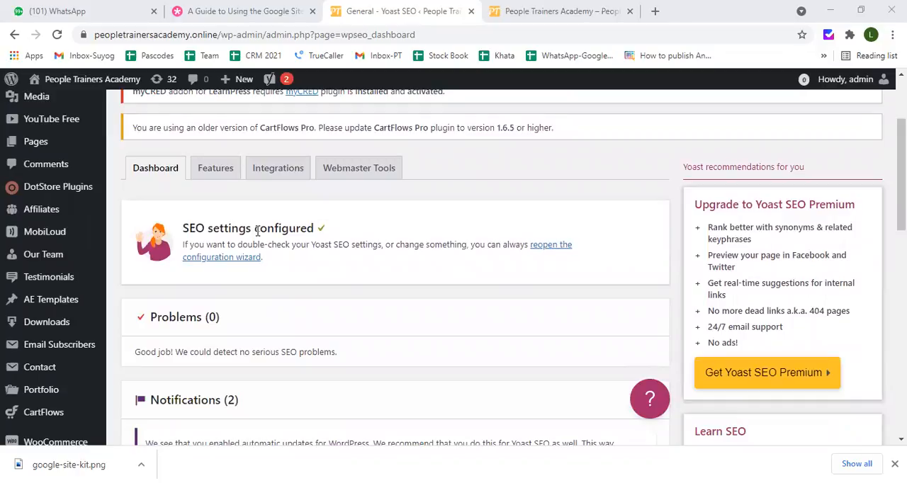
Reopen the Yoast SEO configuration wizard and accept Option A, My site is live and ready to be indexed, as the environment
{"action": "left_click", "coordinate": [234, 262]}
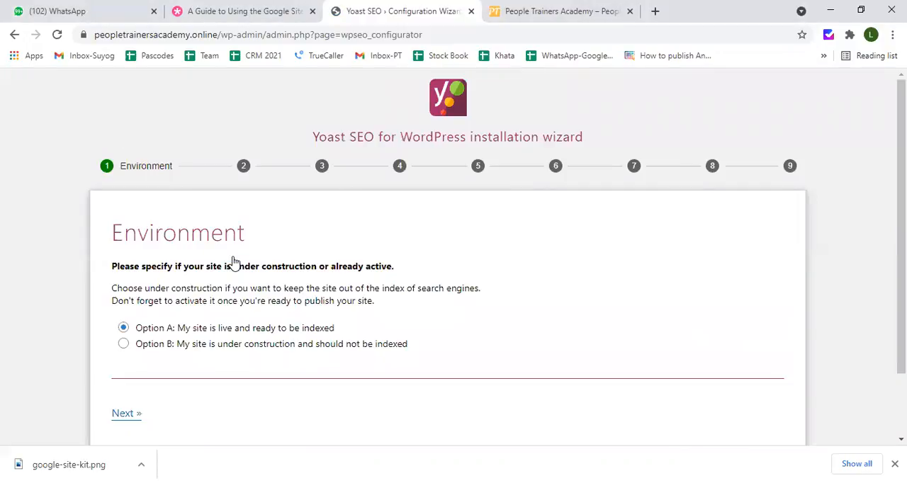
{"action": "scroll", "coordinate": [234, 262], "scroll_direction": "down", "scroll_amount": 1}
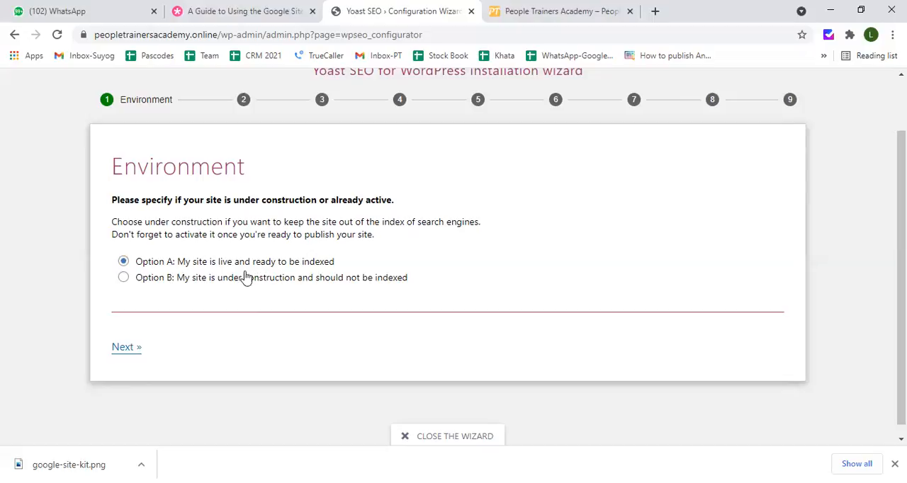
{"action": "left_click", "coordinate": [128, 348]}
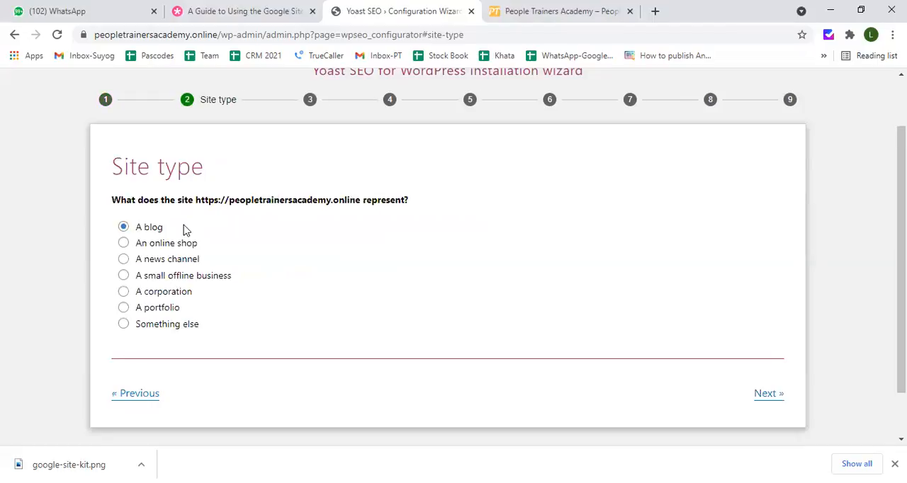
Accept A blog as the site type and continue to the Organization or person step
{"action": "scroll", "coordinate": [186, 226], "scroll_direction": "up", "scroll_amount": 1}
{"action": "scroll", "coordinate": [185, 226], "scroll_direction": "down", "scroll_amount": 1}
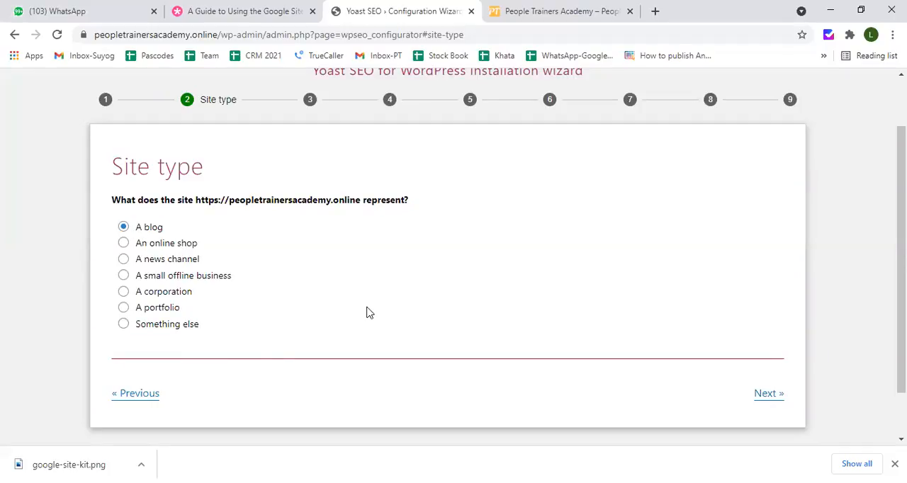
{"action": "left_click", "coordinate": [760, 401]}
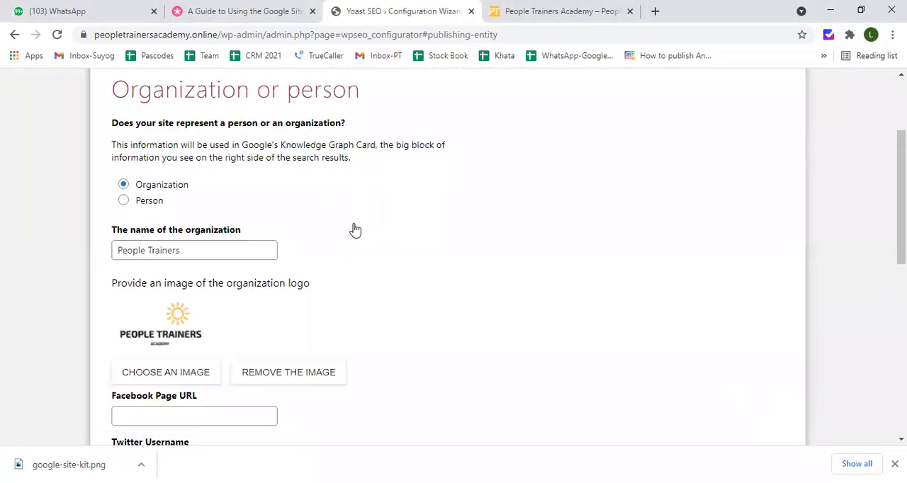
Review the organization details and remove the existing organization logo
{"action": "scroll", "coordinate": [347, 228], "scroll_direction": "up", "scroll_amount": 2}
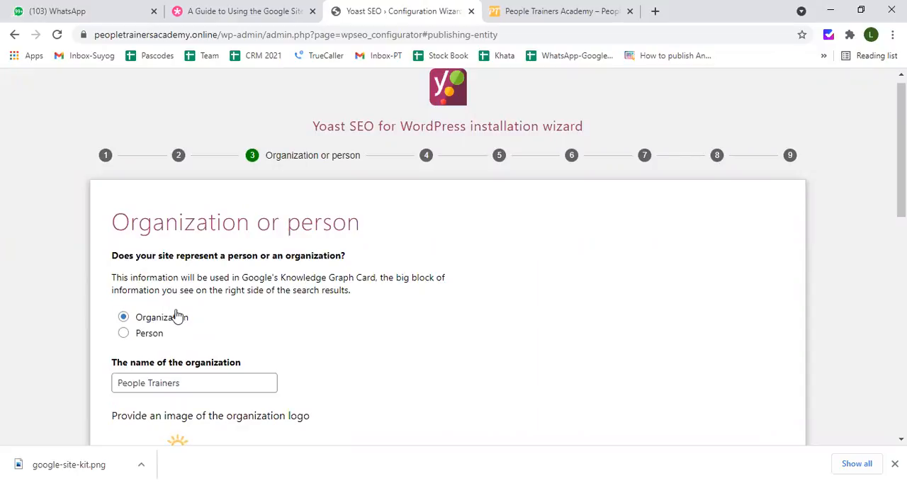
{"action": "scroll", "coordinate": [178, 316], "scroll_direction": "down", "scroll_amount": 1}
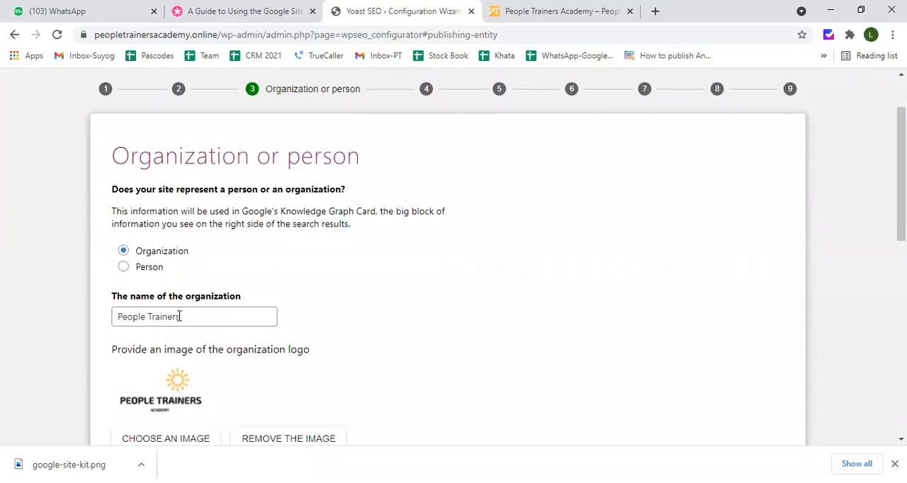
{"action": "scroll", "coordinate": [178, 318], "scroll_direction": "down", "scroll_amount": 1}
{"action": "scroll", "coordinate": [201, 255], "scroll_direction": "down", "scroll_amount": 1}
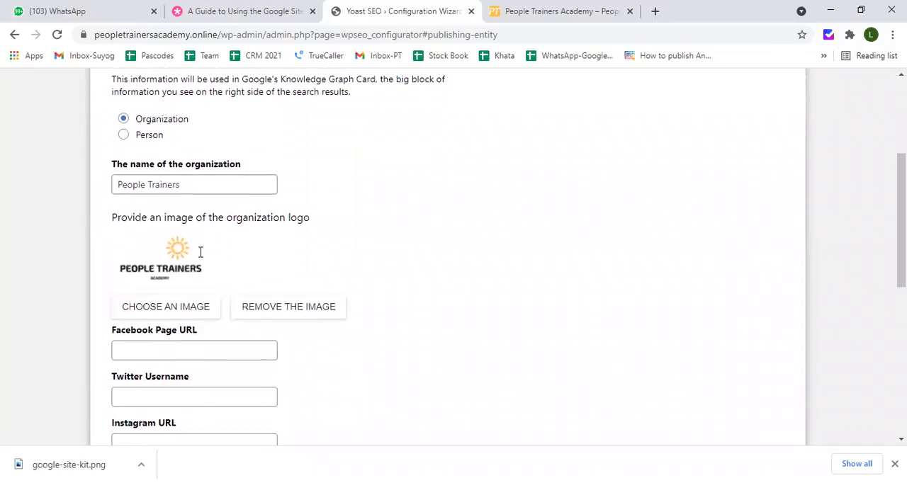
{"action": "scroll", "coordinate": [201, 255], "scroll_direction": "down", "scroll_amount": 1}
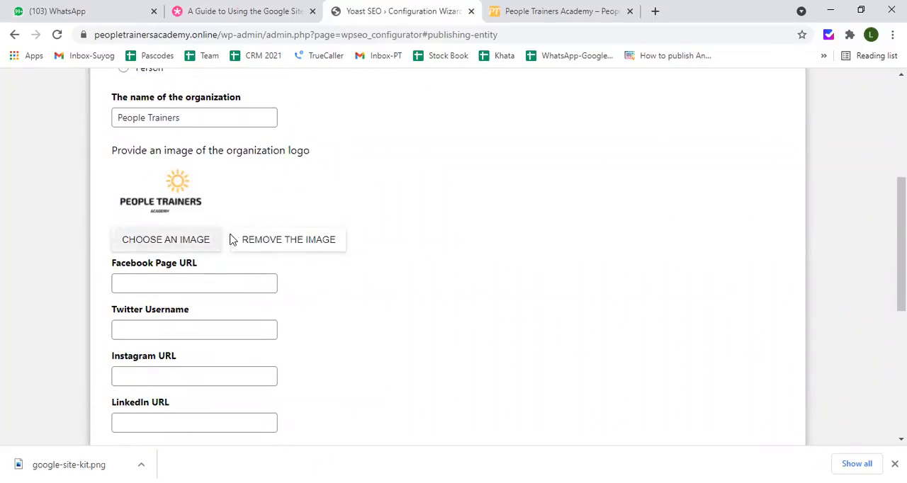
{"action": "left_click", "coordinate": [277, 243]}
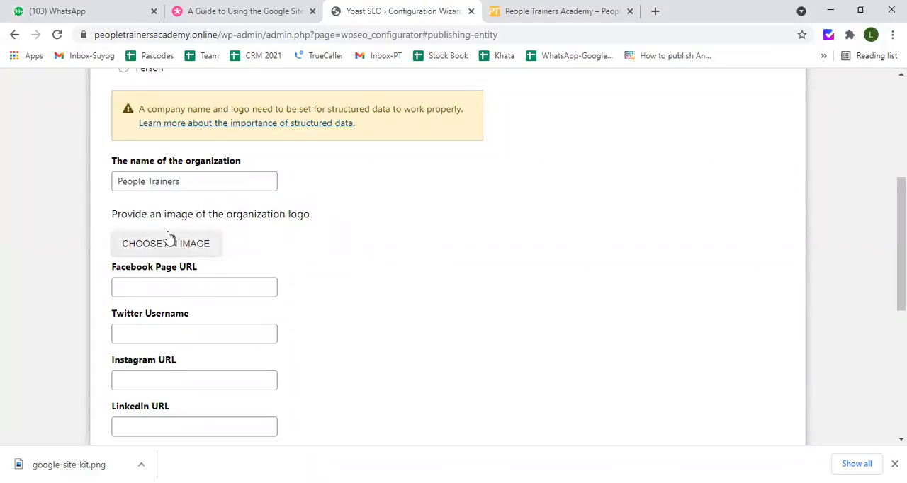
Set the Margdarshan Guru image logo-common400-1.png from the media library as the organization logo
{"action": "scroll", "coordinate": [170, 234], "scroll_direction": "down", "scroll_amount": 1}
{"action": "left_click", "coordinate": [180, 183]}
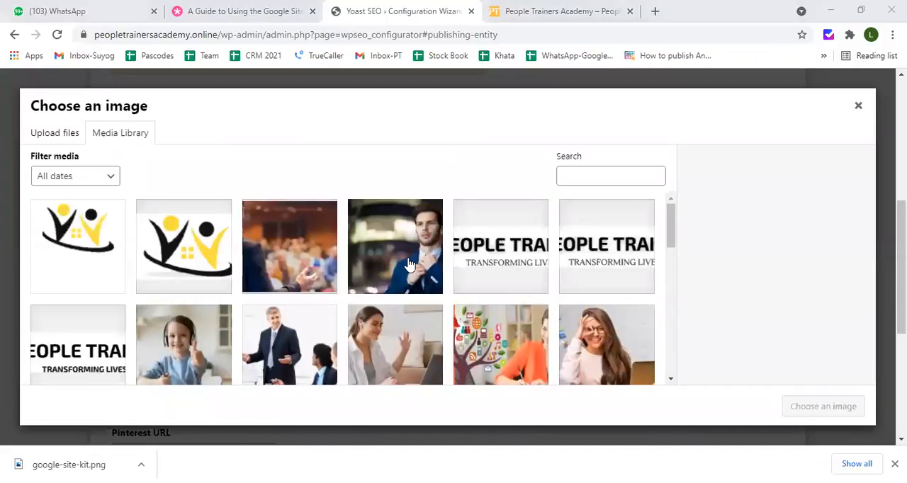
{"action": "scroll", "coordinate": [398, 271], "scroll_direction": "down", "scroll_amount": 8}
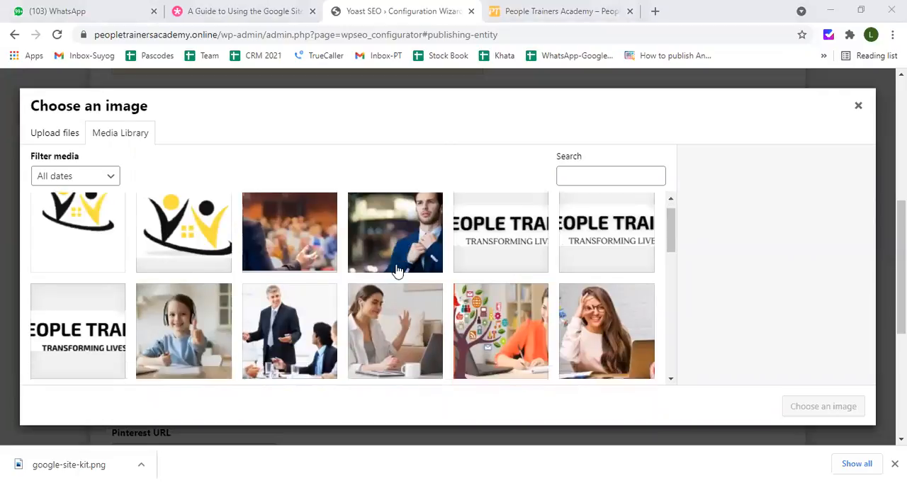
{"action": "scroll", "coordinate": [398, 271], "scroll_direction": "down", "scroll_amount": 10}
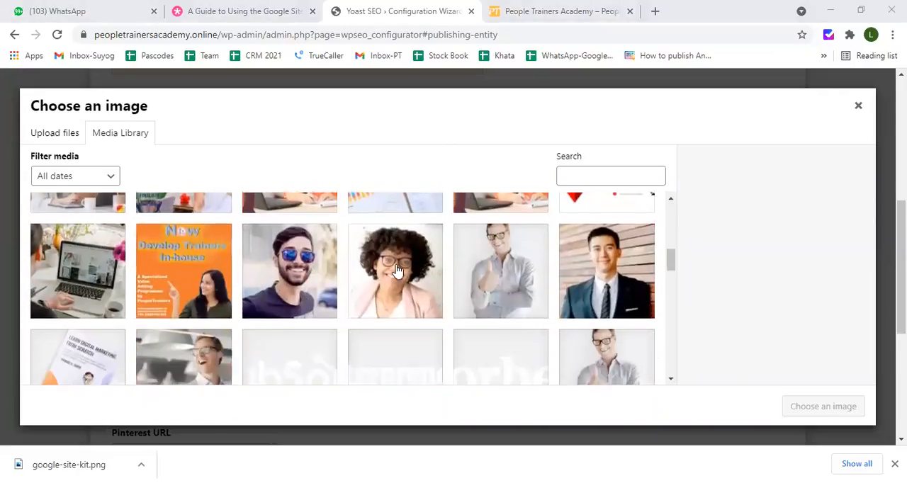
{"action": "scroll", "coordinate": [397, 272], "scroll_direction": "down", "scroll_amount": 10}
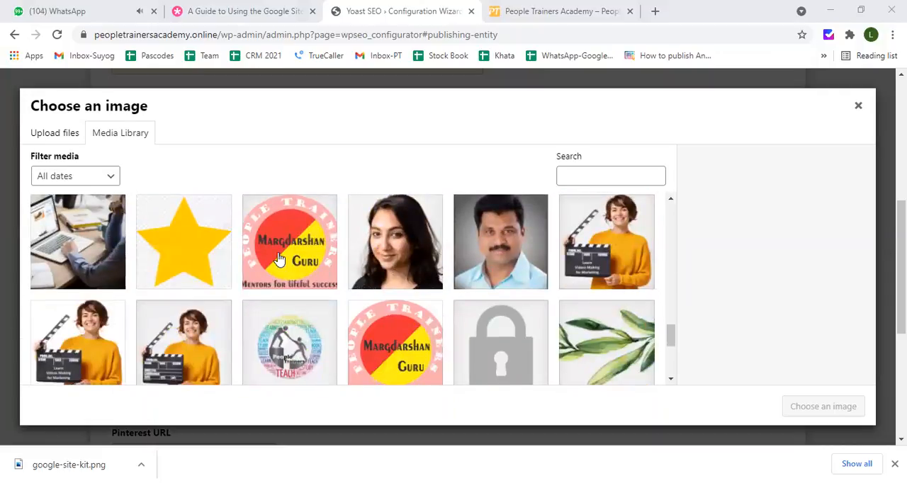
{"action": "left_click", "coordinate": [279, 260]}
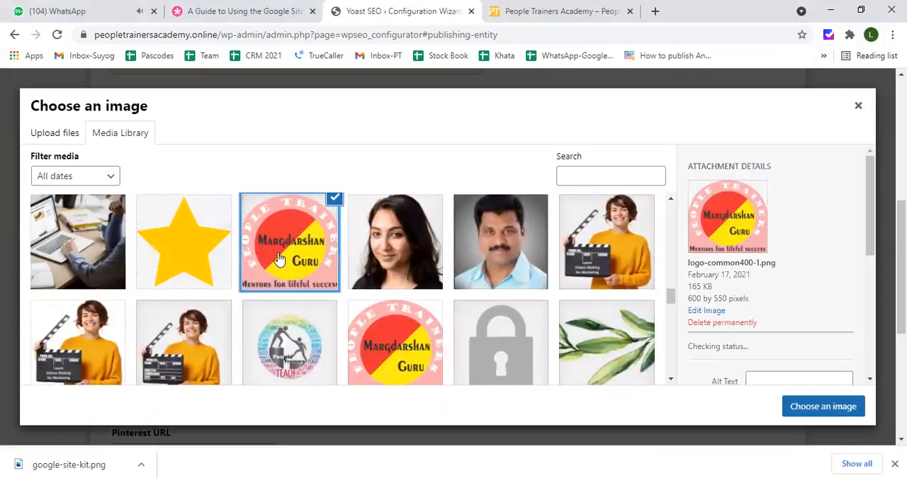
{"action": "left_click", "coordinate": [799, 407]}
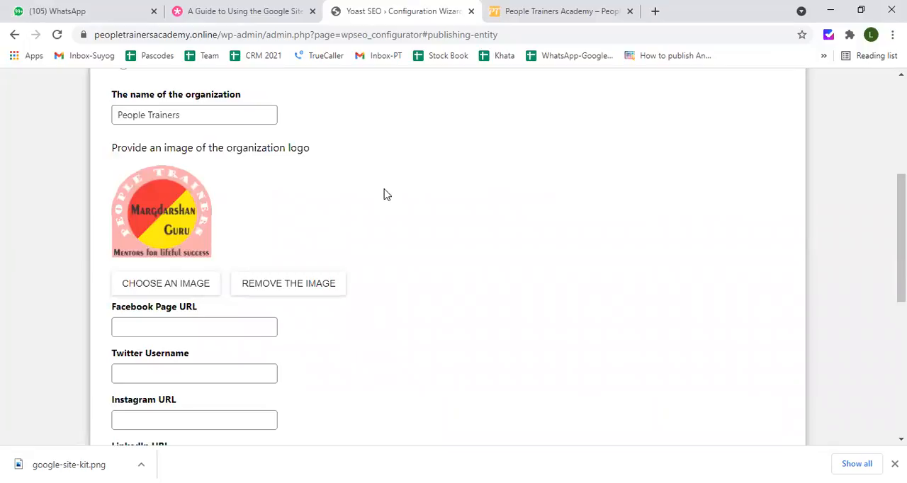
Look over the organization's social profile fields, from Facebook Page URL to Wikipedia URL
{"action": "left_click", "coordinate": [233, 323]}
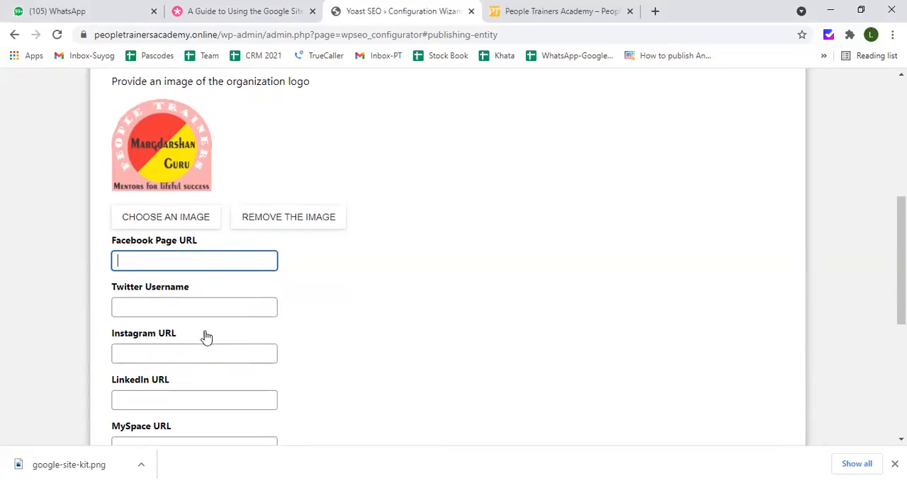
{"action": "scroll", "coordinate": [201, 333], "scroll_direction": "down", "scroll_amount": 2}
{"action": "scroll", "coordinate": [197, 351], "scroll_direction": "down", "scroll_amount": 3}
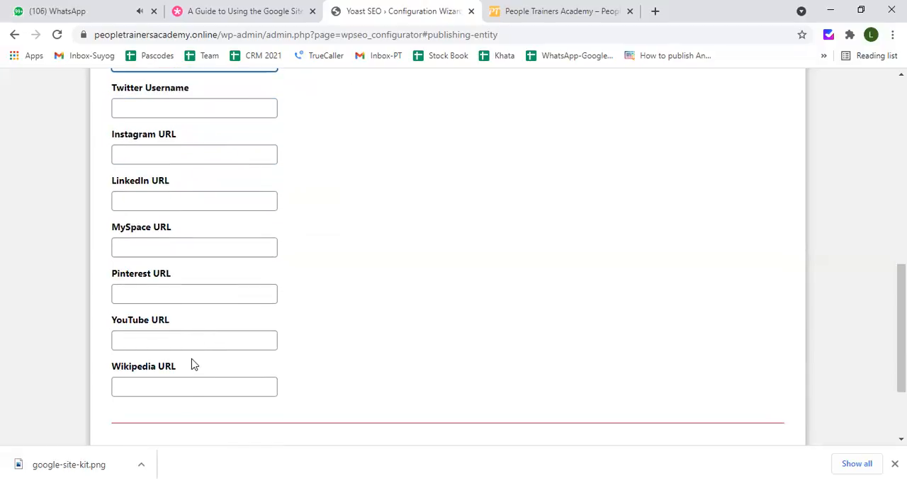
{"action": "scroll", "coordinate": [192, 378], "scroll_direction": "down", "scroll_amount": 3}
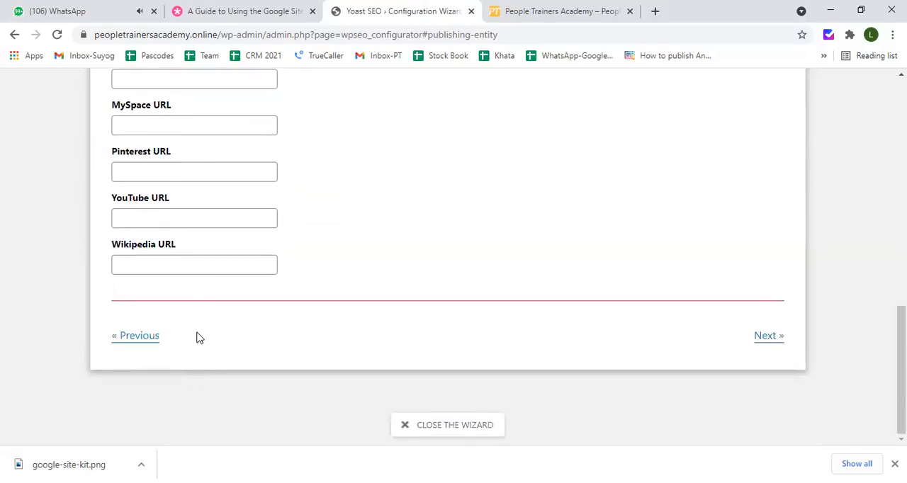
{"action": "scroll", "coordinate": [198, 336], "scroll_direction": "up", "scroll_amount": 2}
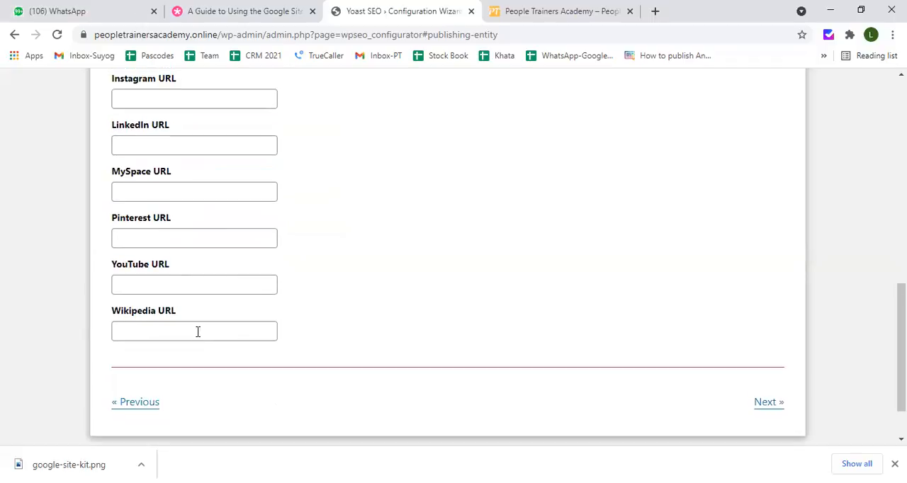
{"action": "scroll", "coordinate": [197, 331], "scroll_direction": "up", "scroll_amount": 3}
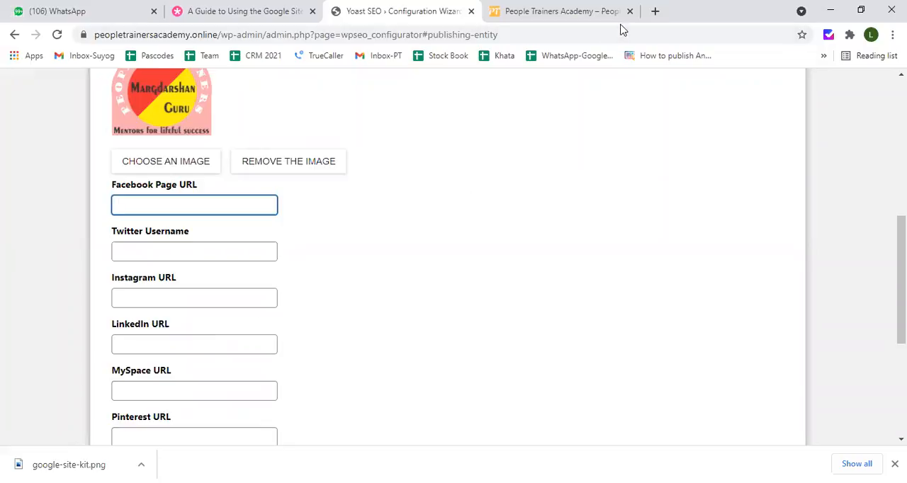
Open youtube.com in a new browser tab and go to the signed-in account's own channel
{"action": "left_click", "coordinate": [656, 11]}
{"action": "type", "text": "youtube.com"}
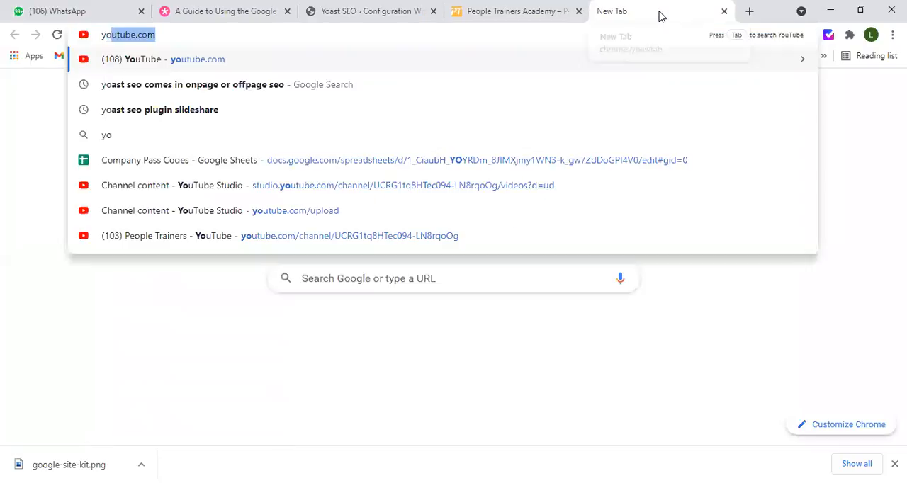
{"action": "key", "text": "Return"}
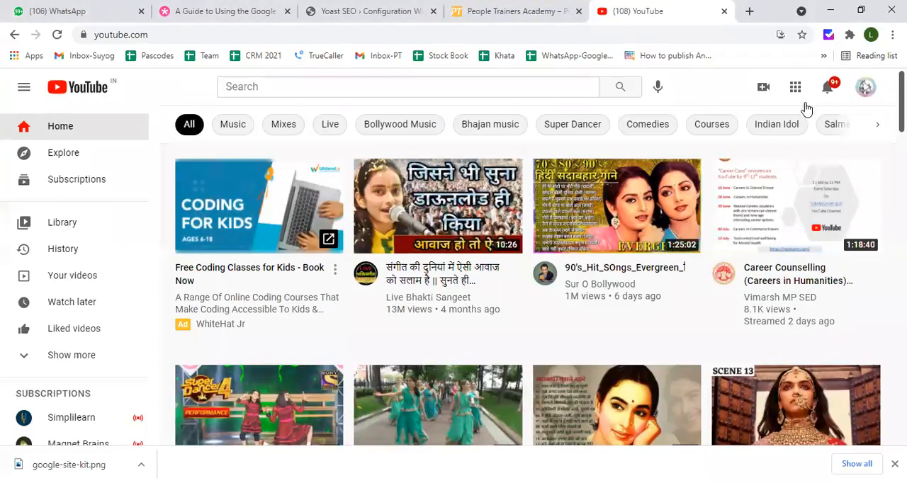
{"action": "left_click", "coordinate": [854, 91]}
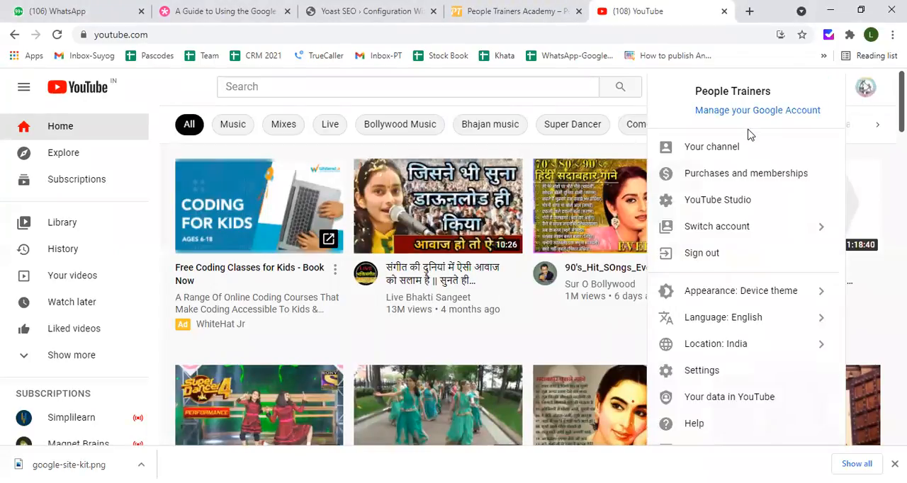
{"action": "left_click", "coordinate": [706, 149]}
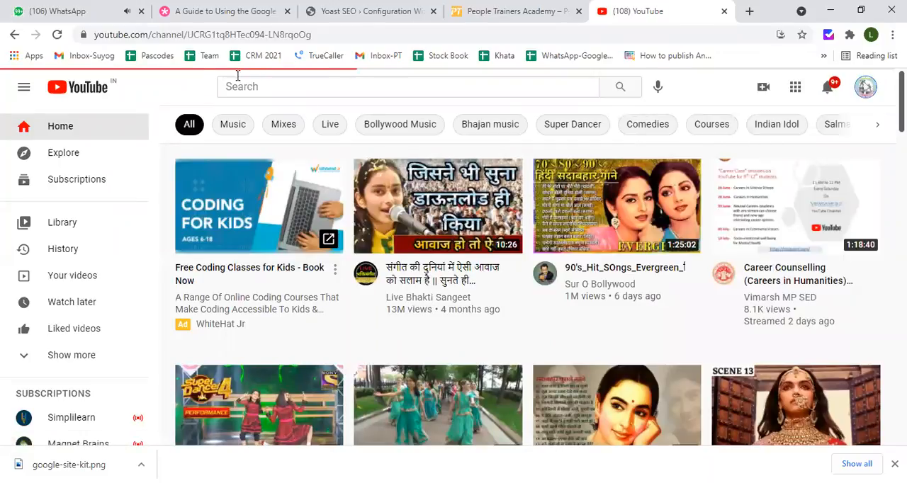
Try to select the channel's web address for copying, and pause the Online Training Mastery video on the channel page
{"action": "right_click", "coordinate": [245, 38]}
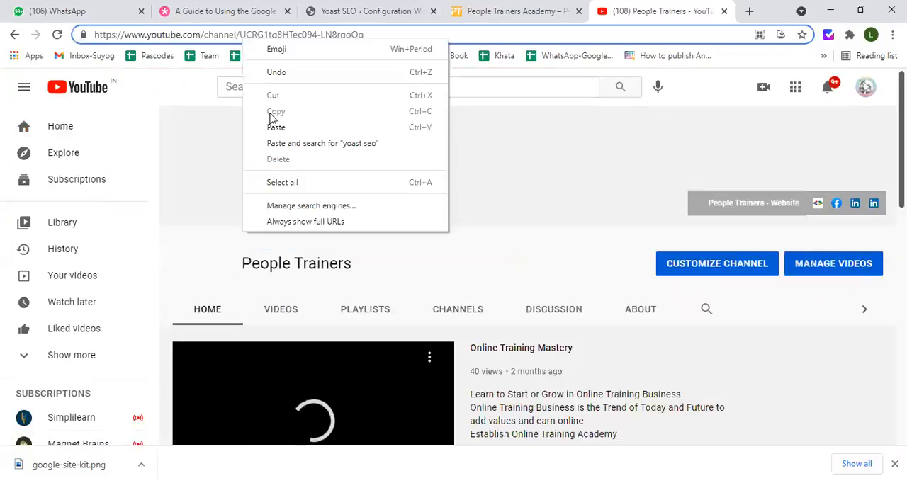
{"action": "double_click", "coordinate": [218, 35]}
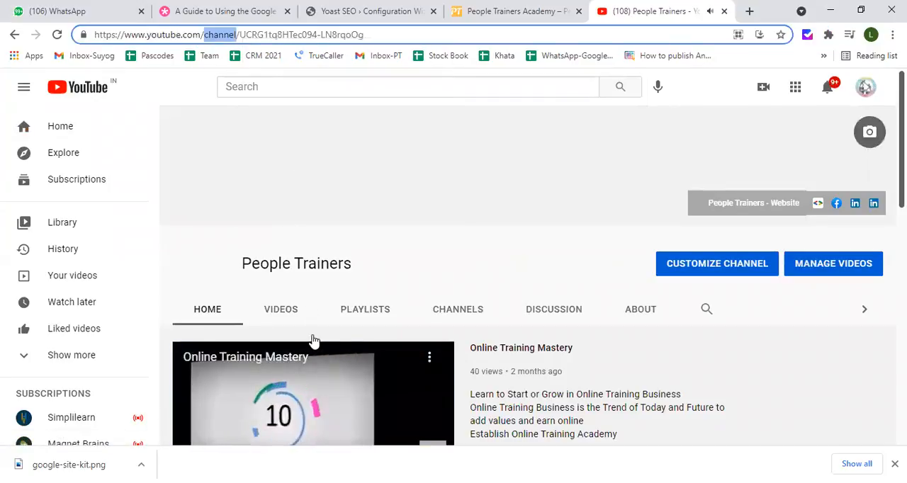
{"action": "scroll", "coordinate": [319, 379], "scroll_direction": "down", "scroll_amount": 2}
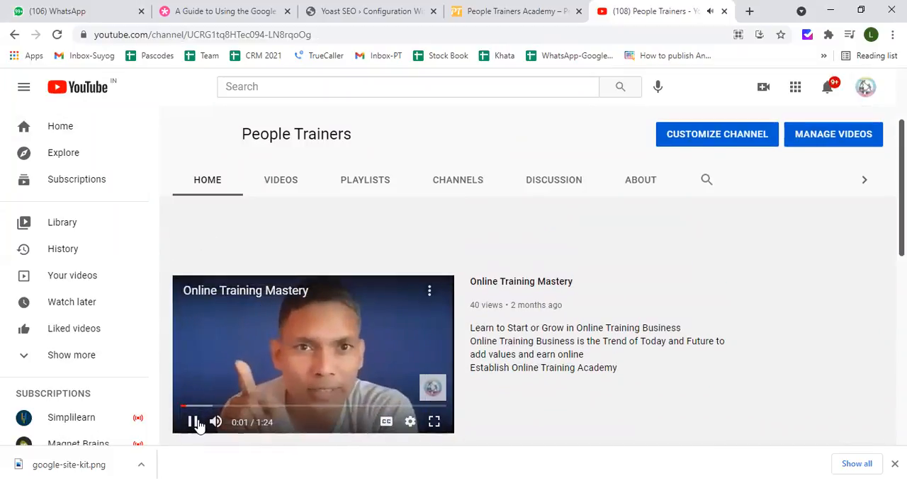
{"action": "left_click", "coordinate": [192, 422]}
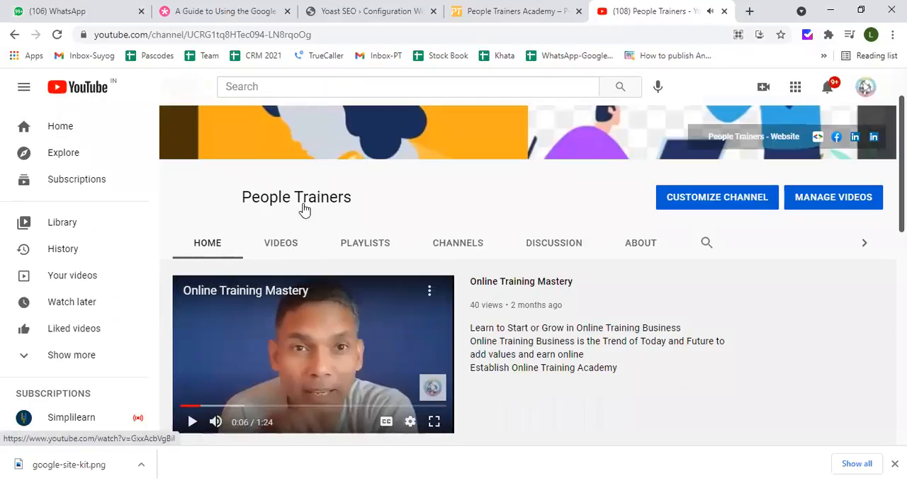
Copy the YouTube channel's web address and return to the Yoast SEO configuration wizard
{"action": "left_click", "coordinate": [297, 36]}
{"action": "right_click", "coordinate": [297, 36]}
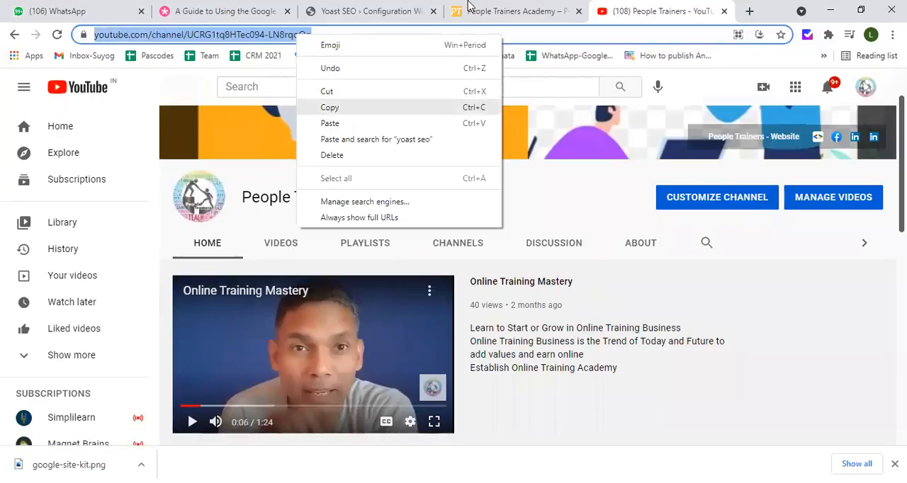
{"action": "left_click", "coordinate": [328, 108]}
{"action": "left_click", "coordinate": [507, 11]}
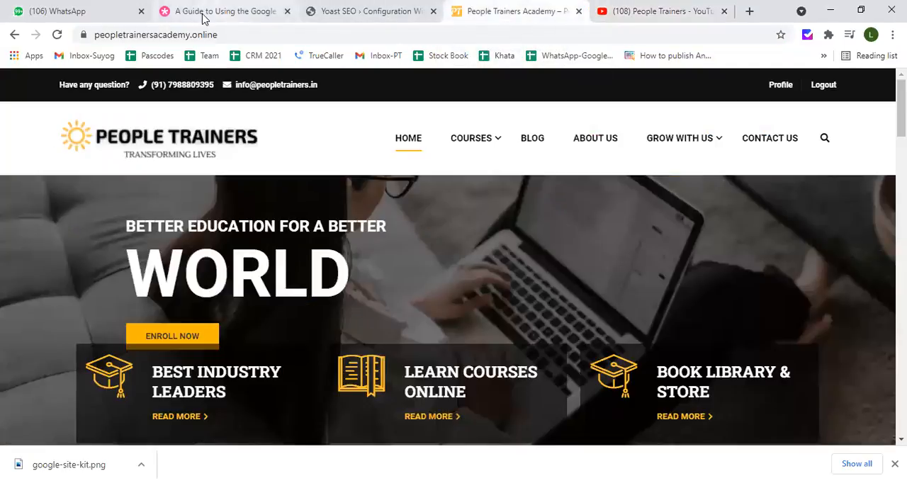
{"action": "left_click", "coordinate": [366, 11]}
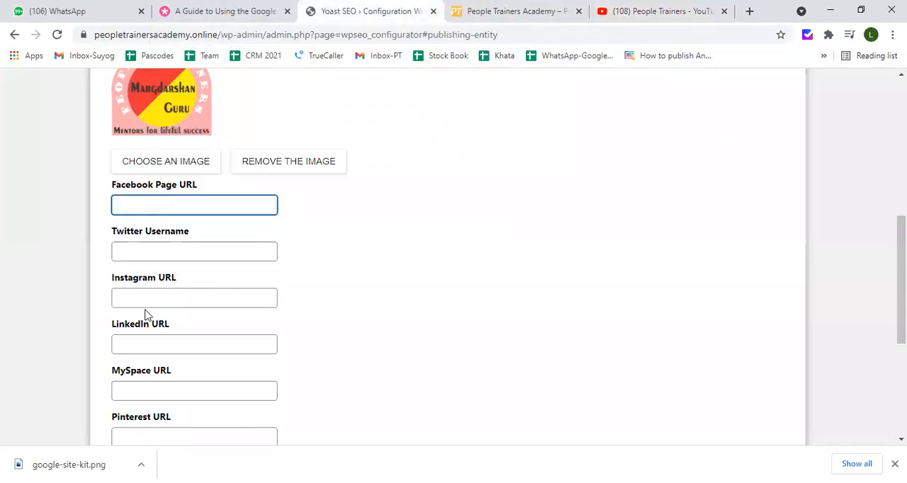
Paste the copied channel address as the organization's YouTube URL and continue to the search engine visibility step
{"action": "scroll", "coordinate": [136, 348], "scroll_direction": "down", "scroll_amount": 1}
{"action": "left_click", "coordinate": [156, 416]}
{"action": "key", "text": "ctrl+v"}
{"action": "scroll", "coordinate": [175, 397], "scroll_direction": "down", "scroll_amount": 3}
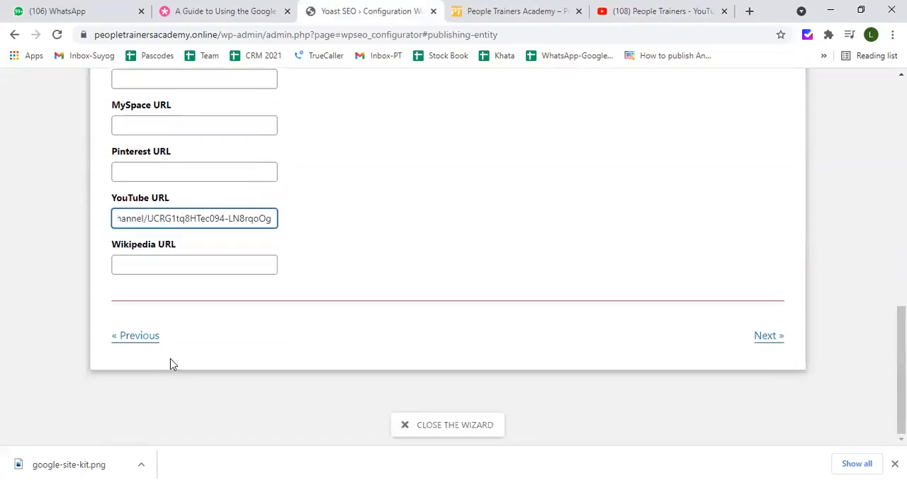
{"action": "left_click", "coordinate": [760, 339]}
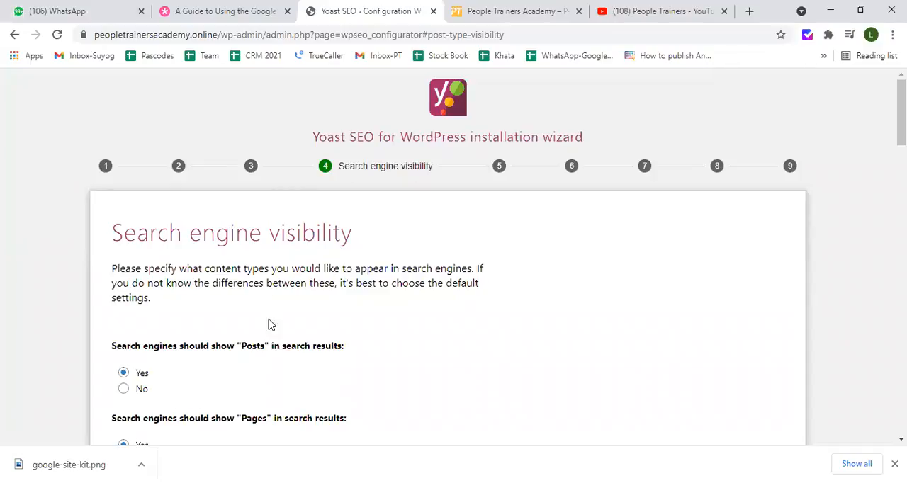
Look over the search engine visibility settings for all content types, from Posts and Pages to Collections and Steps
{"action": "left_click_drag", "start_coordinate": [263, 345], "coordinate": [312, 346]}
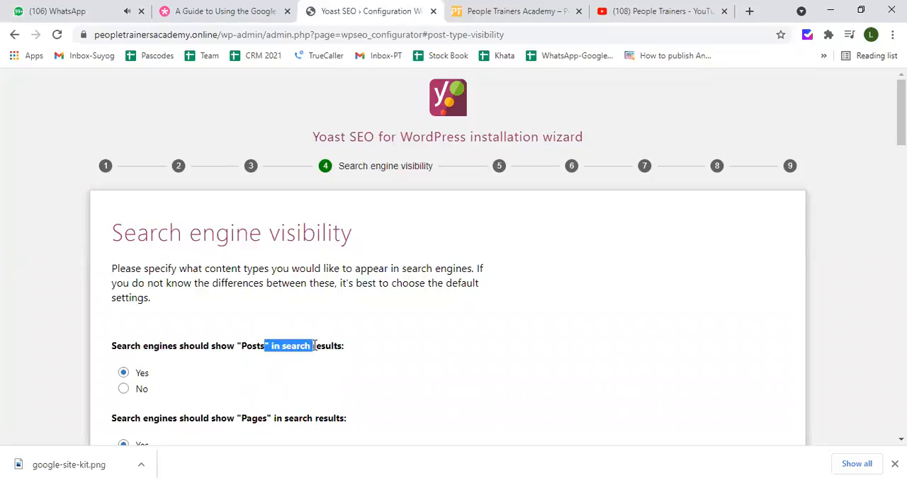
{"action": "scroll", "coordinate": [237, 340], "scroll_direction": "down", "scroll_amount": 2}
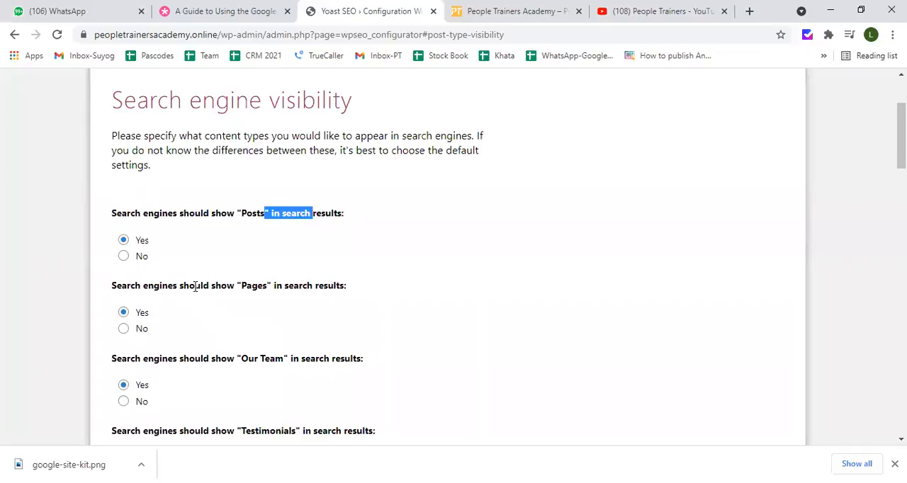
{"action": "left_click_drag", "start_coordinate": [195, 287], "coordinate": [235, 286]}
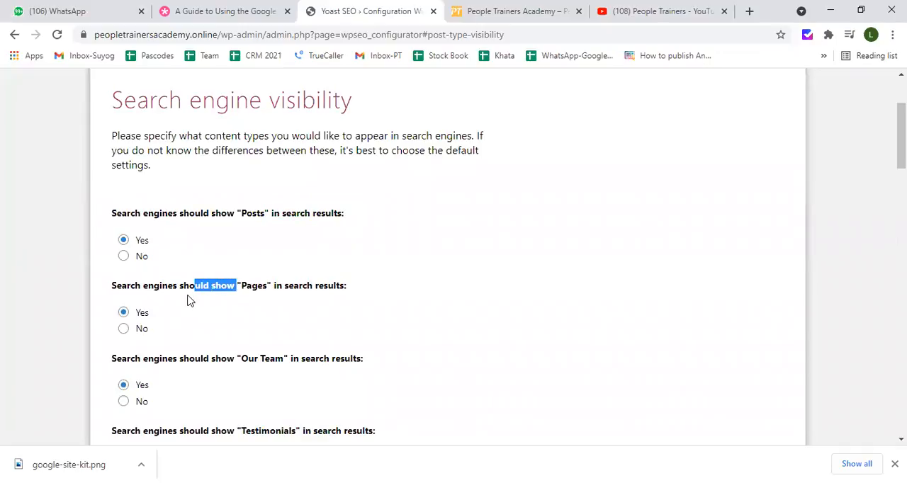
{"action": "scroll", "coordinate": [189, 300], "scroll_direction": "down", "scroll_amount": 1}
{"action": "scroll", "coordinate": [190, 301], "scroll_direction": "down", "scroll_amount": 2}
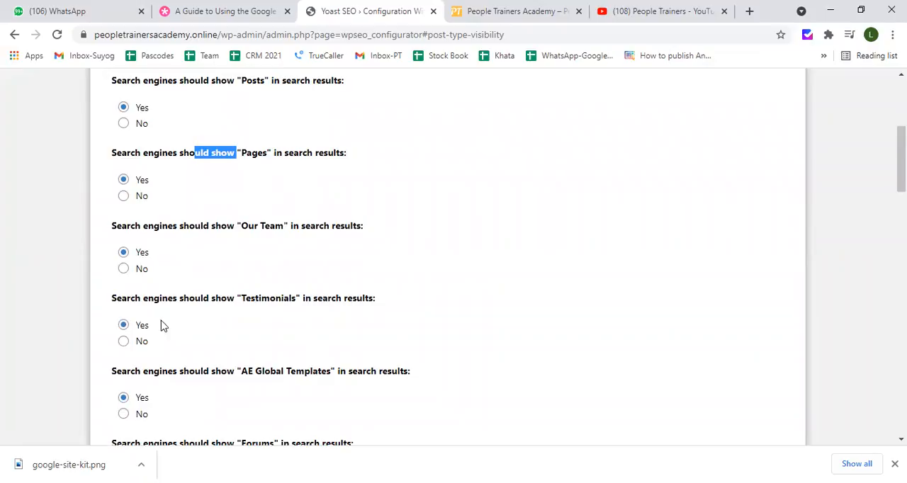
{"action": "scroll", "coordinate": [176, 318], "scroll_direction": "down", "scroll_amount": 2}
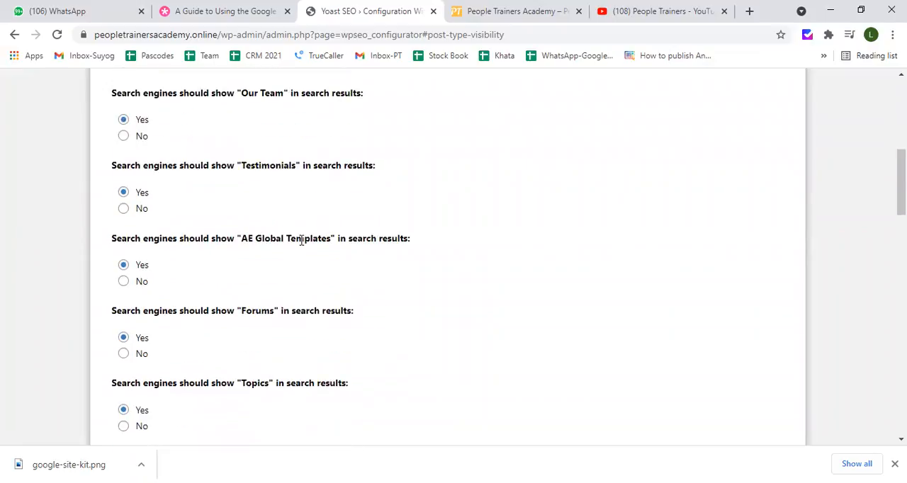
{"action": "scroll", "coordinate": [205, 273], "scroll_direction": "down", "scroll_amount": 1}
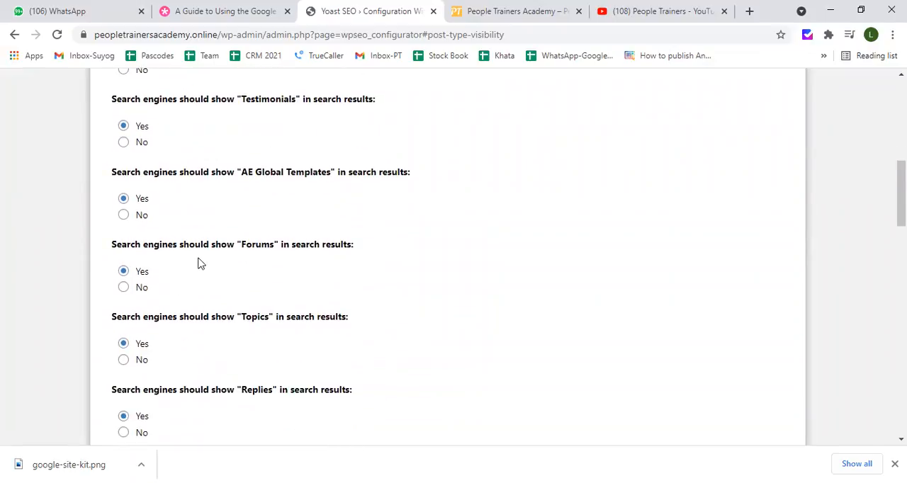
{"action": "scroll", "coordinate": [214, 258], "scroll_direction": "down", "scroll_amount": 2}
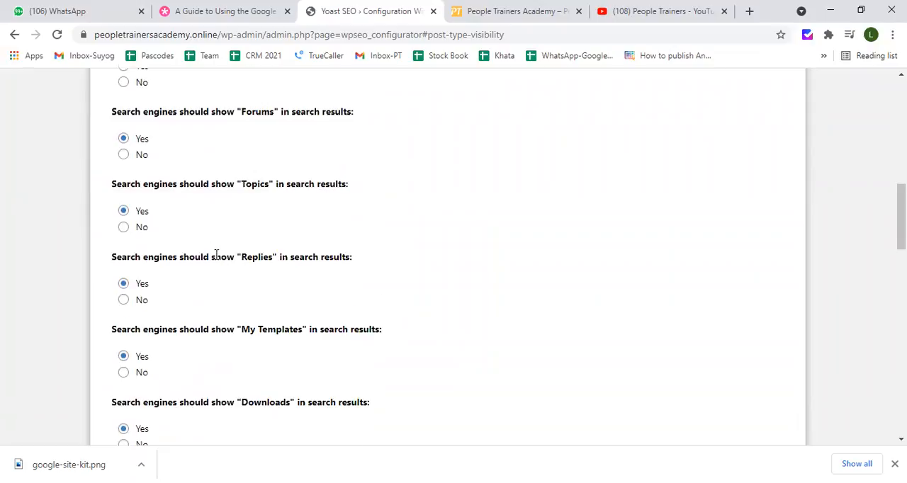
{"action": "scroll", "coordinate": [216, 255], "scroll_direction": "down", "scroll_amount": 3}
{"action": "scroll", "coordinate": [220, 259], "scroll_direction": "down", "scroll_amount": 2}
{"action": "scroll", "coordinate": [220, 259], "scroll_direction": "down", "scroll_amount": 4}
{"action": "scroll", "coordinate": [220, 260], "scroll_direction": "down", "scroll_amount": 3}
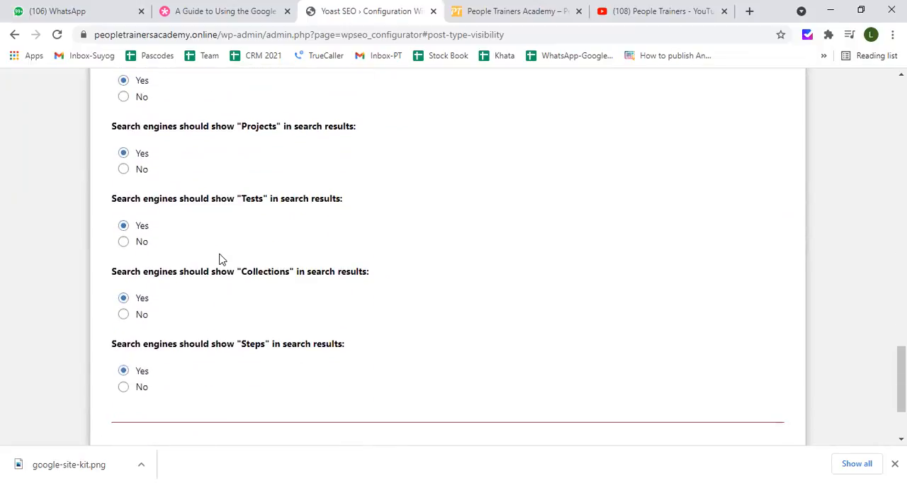
{"action": "scroll", "coordinate": [220, 259], "scroll_direction": "down", "scroll_amount": 2}
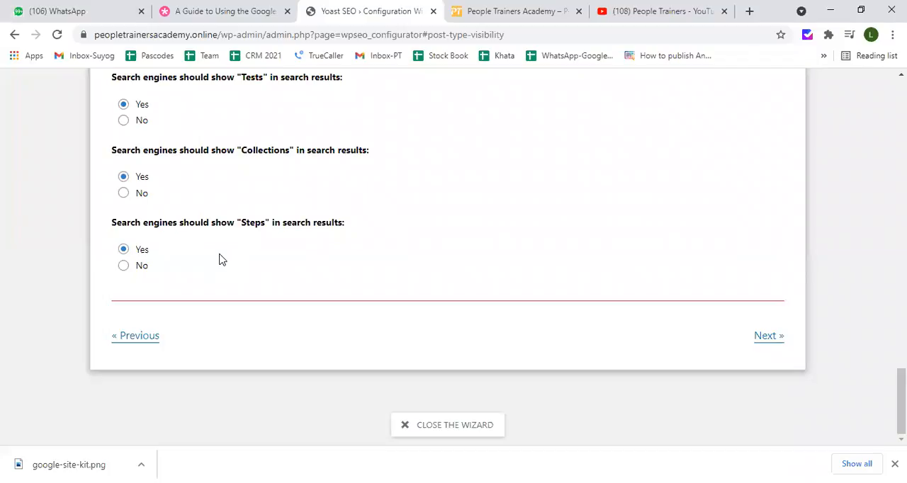
{"action": "scroll", "coordinate": [293, 255], "scroll_direction": "up", "scroll_amount": 4}
{"action": "scroll", "coordinate": [293, 255], "scroll_direction": "up", "scroll_amount": 20}
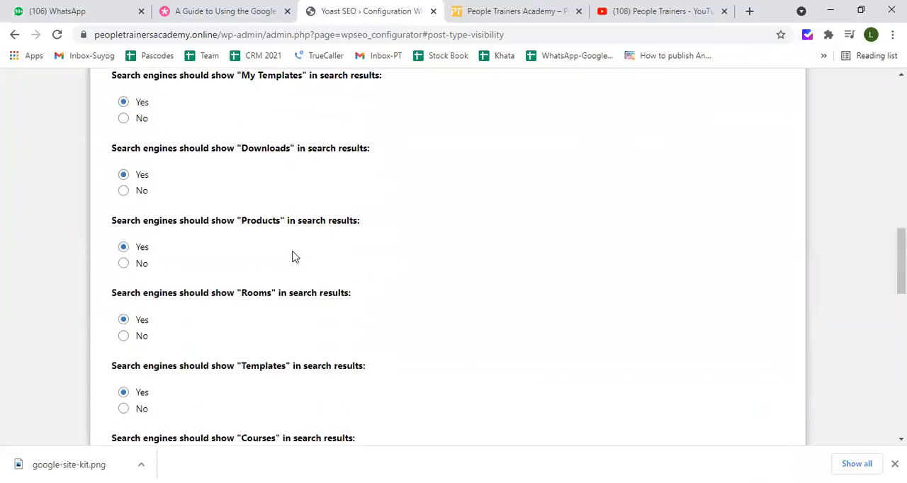
{"action": "scroll", "coordinate": [294, 257], "scroll_direction": "down", "scroll_amount": 20}
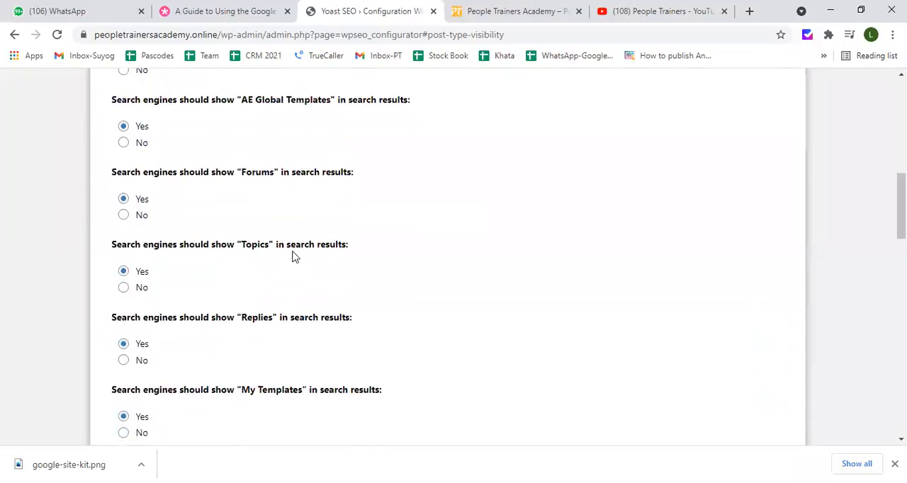
Proceed past search engine visibility, answer No to the site having multiple authors, and continue to the title settings
{"action": "left_click", "coordinate": [765, 340]}
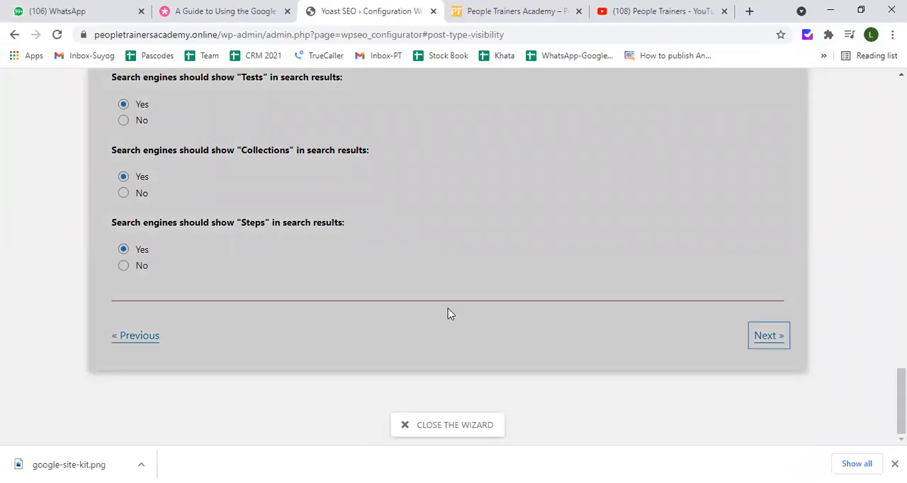
{"action": "scroll", "coordinate": [383, 316], "scroll_direction": "up", "scroll_amount": 3}
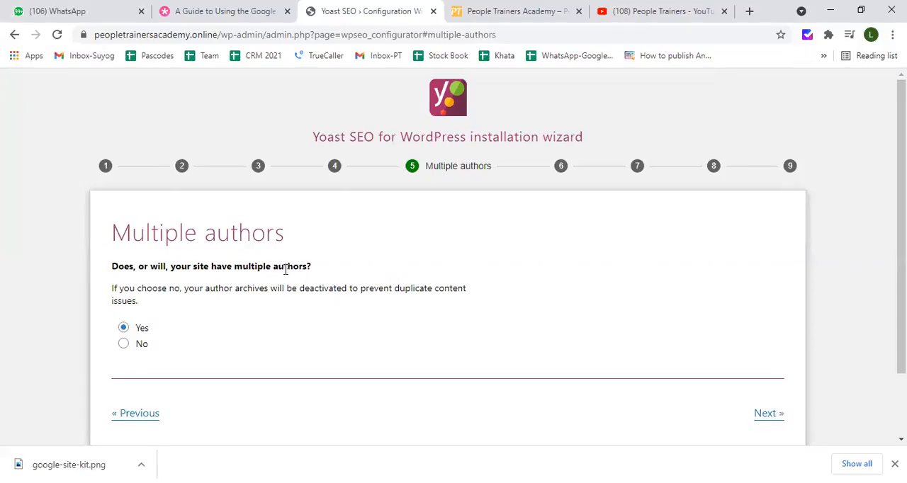
{"action": "left_click", "coordinate": [123, 344]}
{"action": "scroll", "coordinate": [216, 343], "scroll_direction": "down", "scroll_amount": 1}
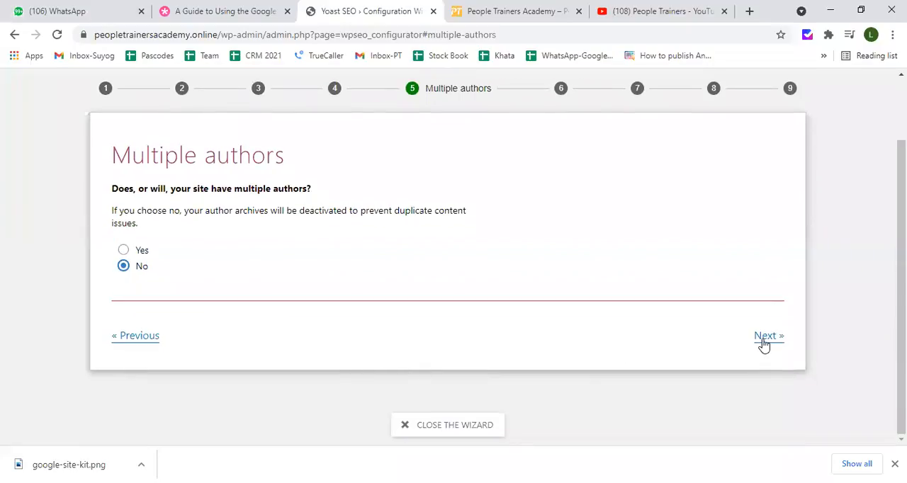
{"action": "left_click", "coordinate": [764, 340]}
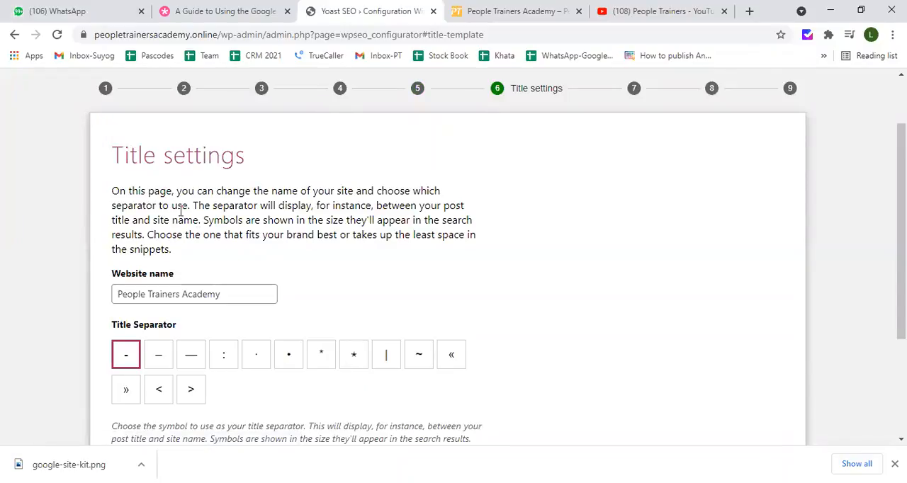
Keep the website name People Trainers Academy and the hyphen title separator, and continue to the usage tracking question
{"action": "left_click_drag", "start_coordinate": [214, 191], "coordinate": [401, 190]}
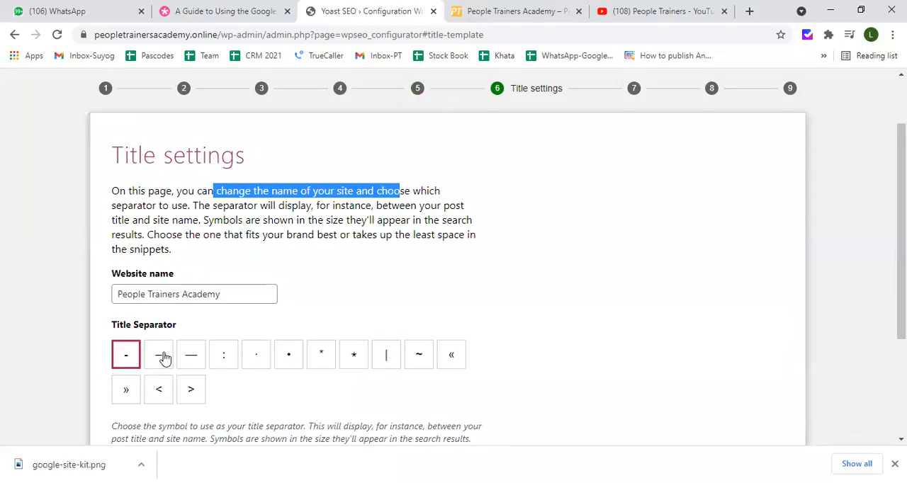
{"action": "scroll", "coordinate": [164, 360], "scroll_direction": "down", "scroll_amount": 2}
{"action": "scroll", "coordinate": [165, 359], "scroll_direction": "down", "scroll_amount": 2}
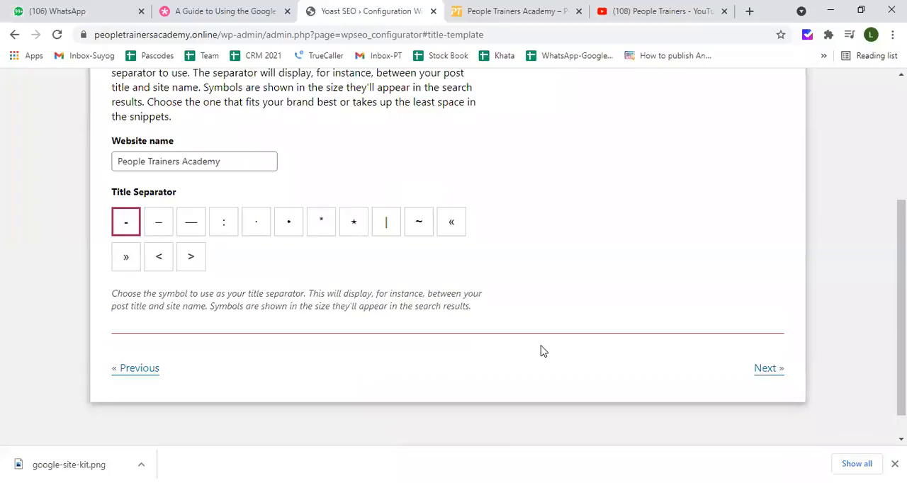
{"action": "left_click", "coordinate": [756, 371]}
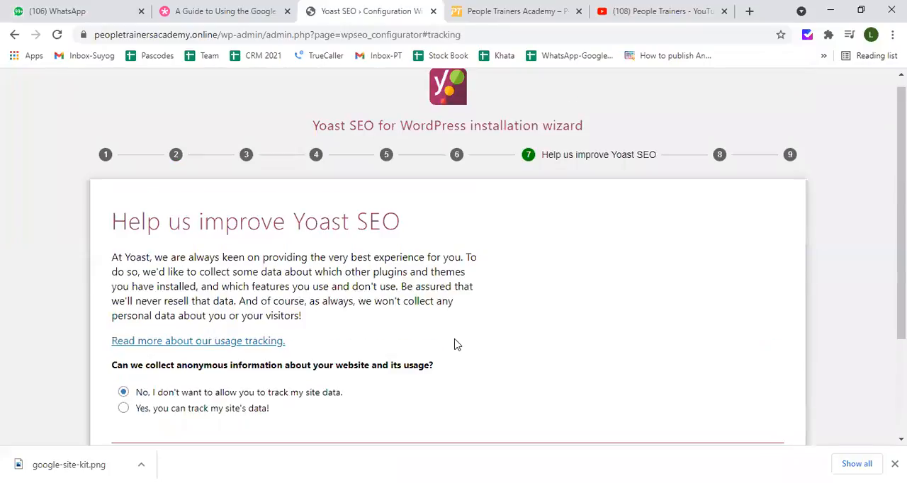
Leave site data tracking declined and continue to the newsletter sign-up step to look it over
{"action": "scroll", "coordinate": [457, 344], "scroll_direction": "down", "scroll_amount": 2}
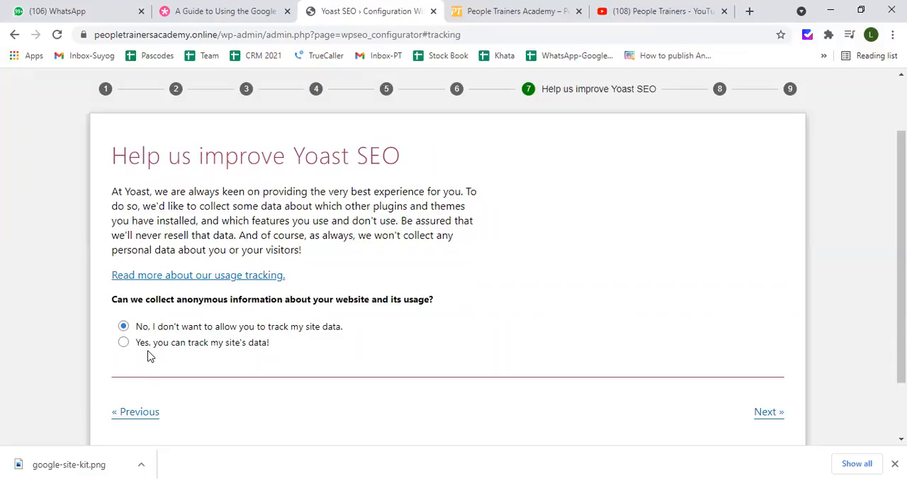
{"action": "scroll", "coordinate": [149, 356], "scroll_direction": "down", "scroll_amount": 2}
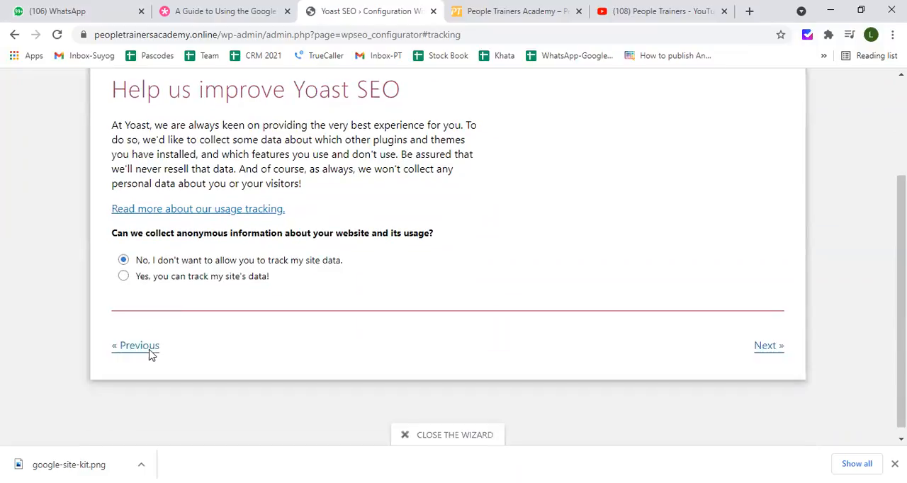
{"action": "left_click", "coordinate": [765, 347]}
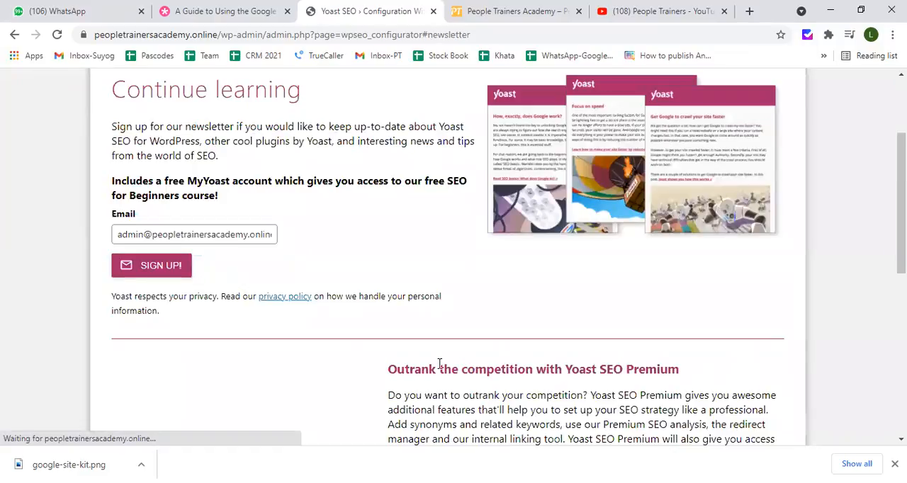
{"action": "scroll", "coordinate": [437, 362], "scroll_direction": "up", "scroll_amount": 4}
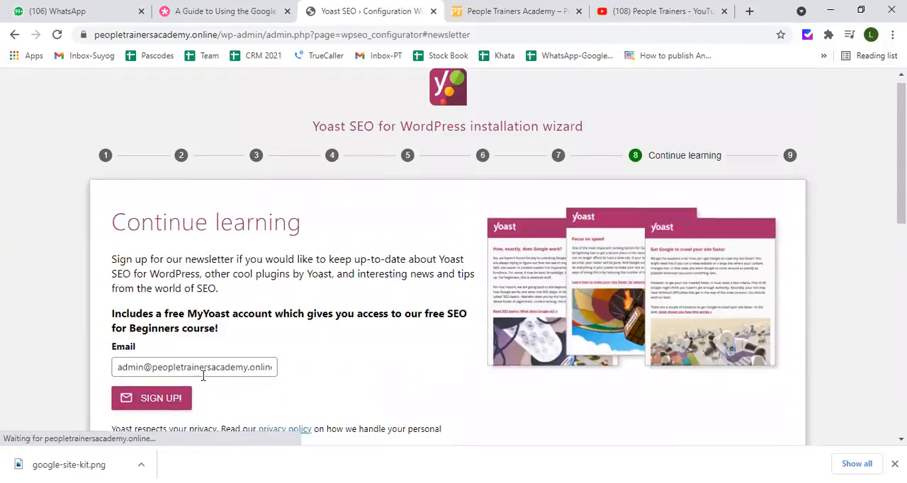
{"action": "scroll", "coordinate": [213, 365], "scroll_direction": "down", "scroll_amount": 2}
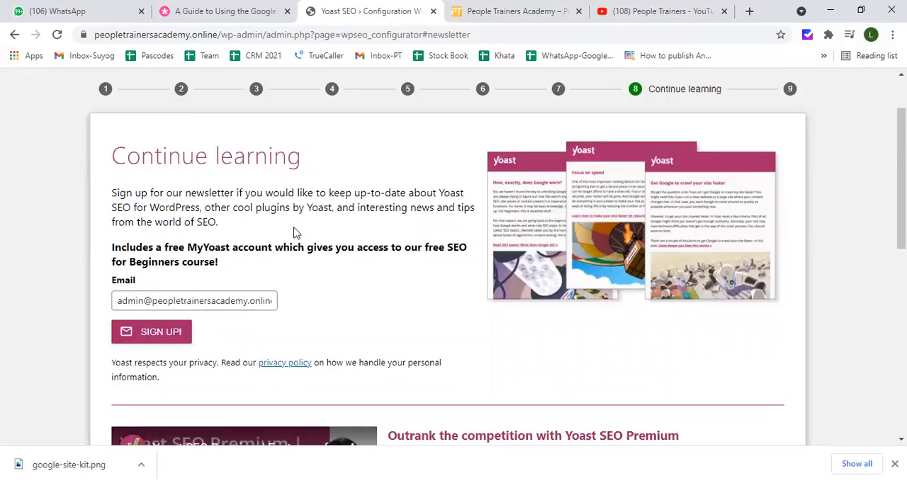
Go back to the title settings to check the website name, and return to the usage tracking question
{"action": "left_click", "coordinate": [14, 35]}
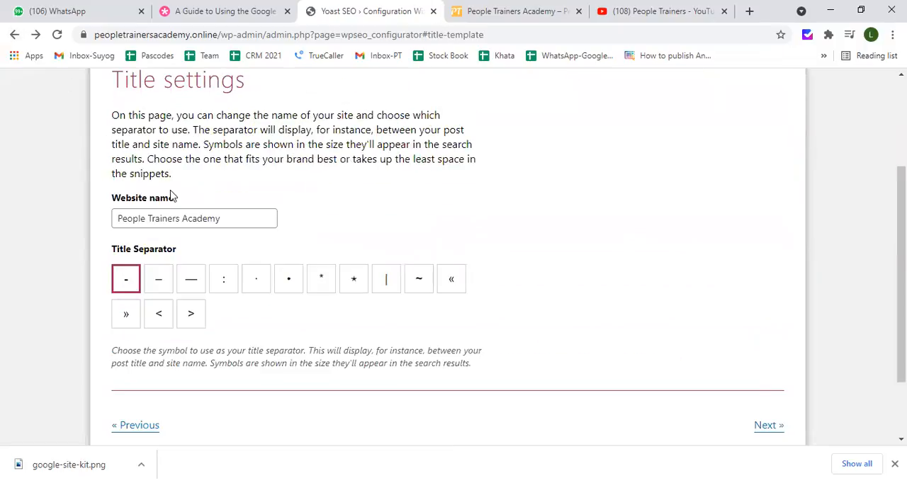
{"action": "scroll", "coordinate": [170, 197], "scroll_direction": "up", "scroll_amount": 1}
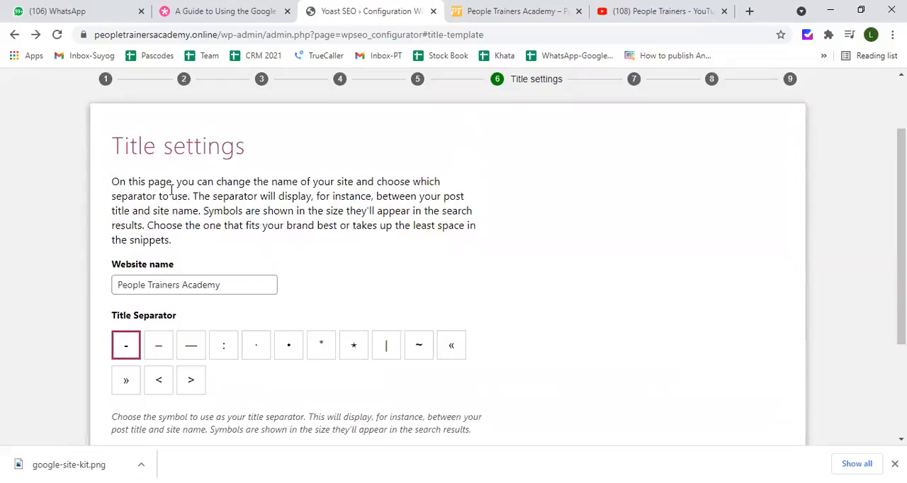
{"action": "left_click", "coordinate": [146, 287]}
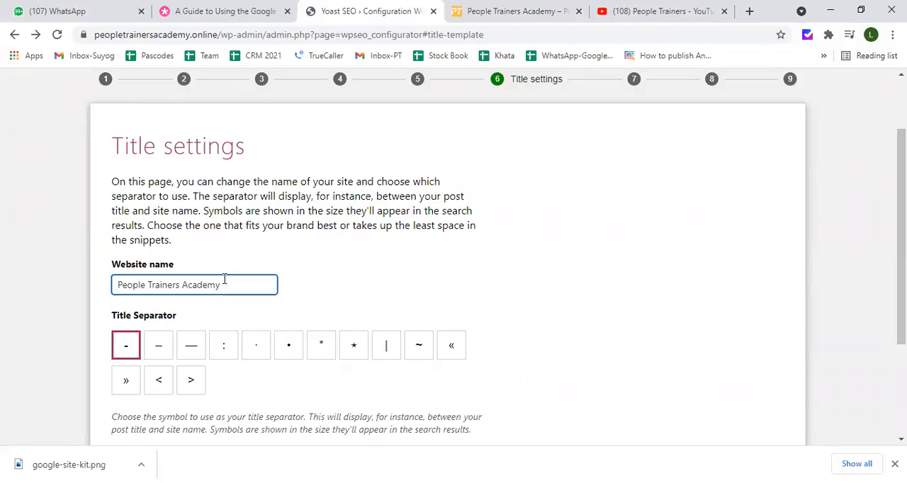
{"action": "scroll", "coordinate": [222, 282], "scroll_direction": "down", "scroll_amount": 2}
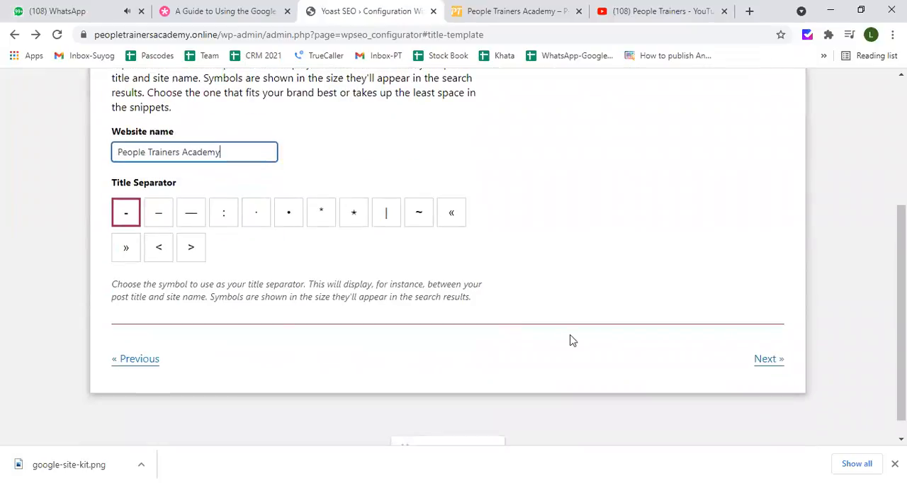
{"action": "left_click", "coordinate": [768, 360]}
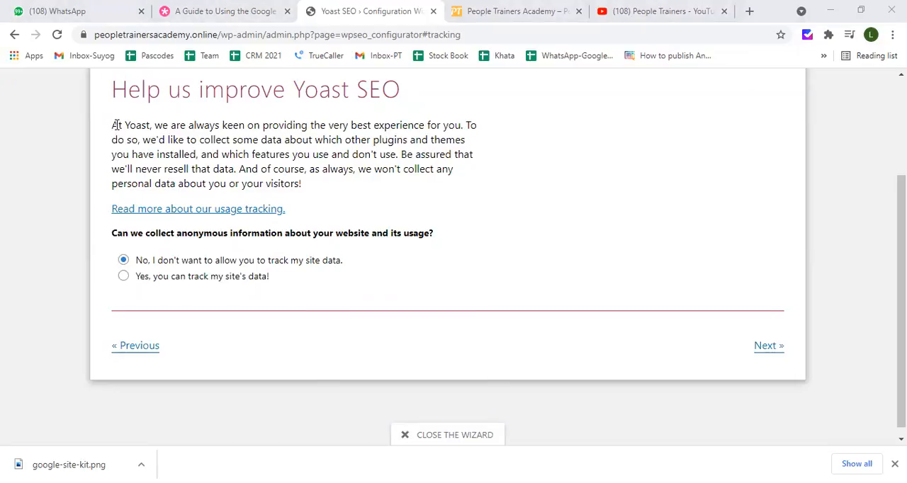
Read the Help us improve Yoast SEO heading and its explanation of the usage data collection
{"action": "left_click_drag", "start_coordinate": [114, 125], "coordinate": [325, 183]}
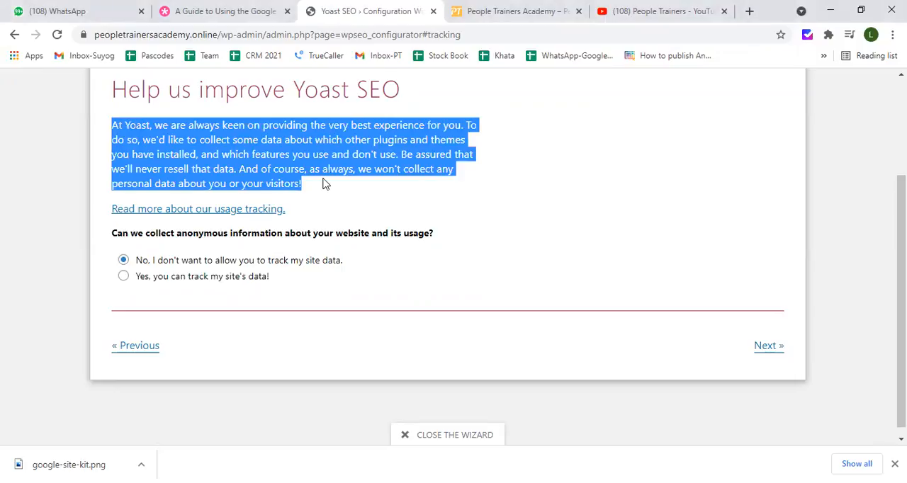
{"action": "scroll", "coordinate": [324, 183], "scroll_direction": "up", "scroll_amount": 2}
{"action": "left_click_drag", "start_coordinate": [115, 222], "coordinate": [413, 230]}
{"action": "scroll", "coordinate": [103, 232], "scroll_direction": "down", "scroll_amount": 1}
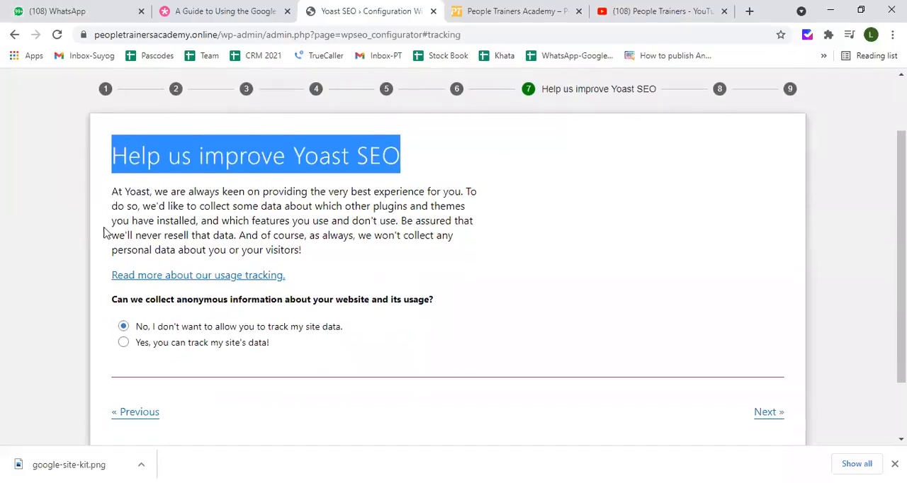
Read the usage data explanation, leave site data tracking declined, and skip the newsletter sign-up to reach the final wizard step
{"action": "left_click_drag", "start_coordinate": [113, 192], "coordinate": [305, 261]}
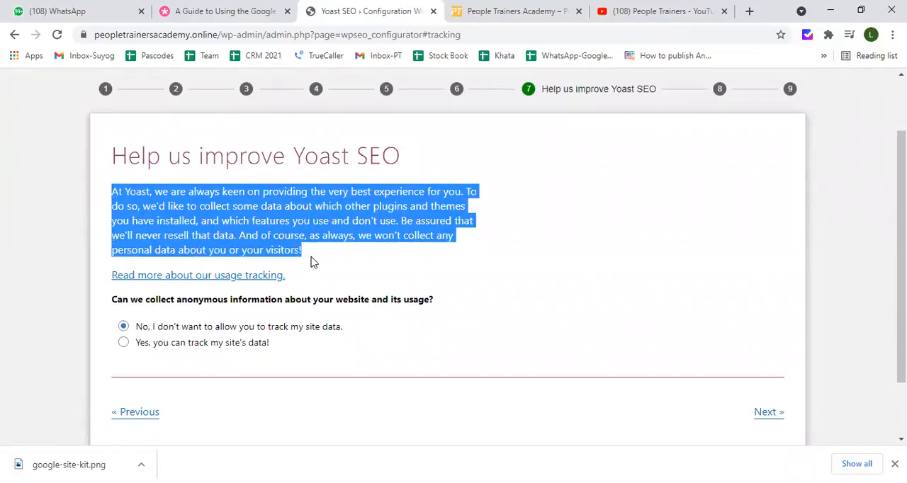
{"action": "scroll", "coordinate": [314, 262], "scroll_direction": "down", "scroll_amount": 1}
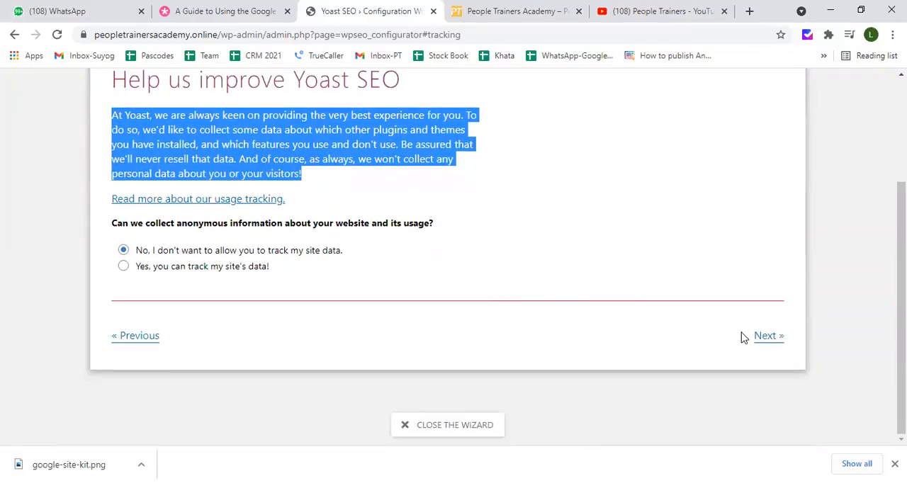
{"action": "left_click", "coordinate": [767, 339]}
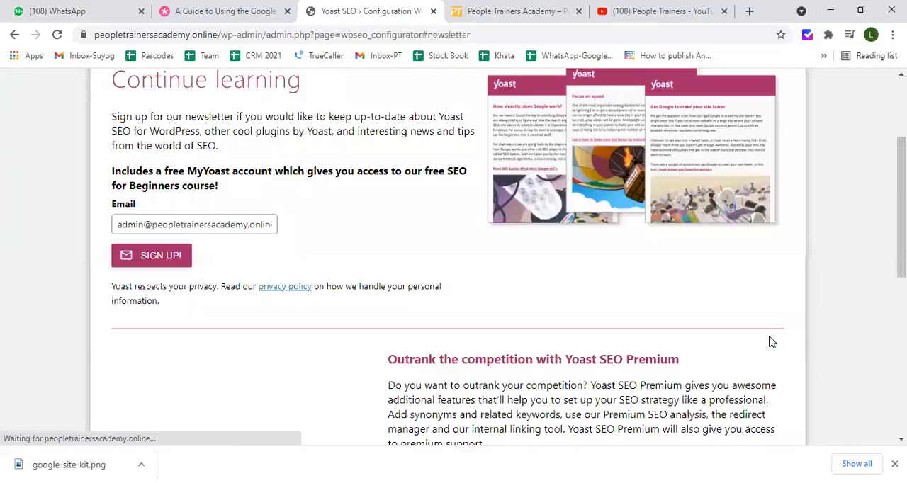
{"action": "scroll", "coordinate": [541, 298], "scroll_direction": "down", "scroll_amount": 8}
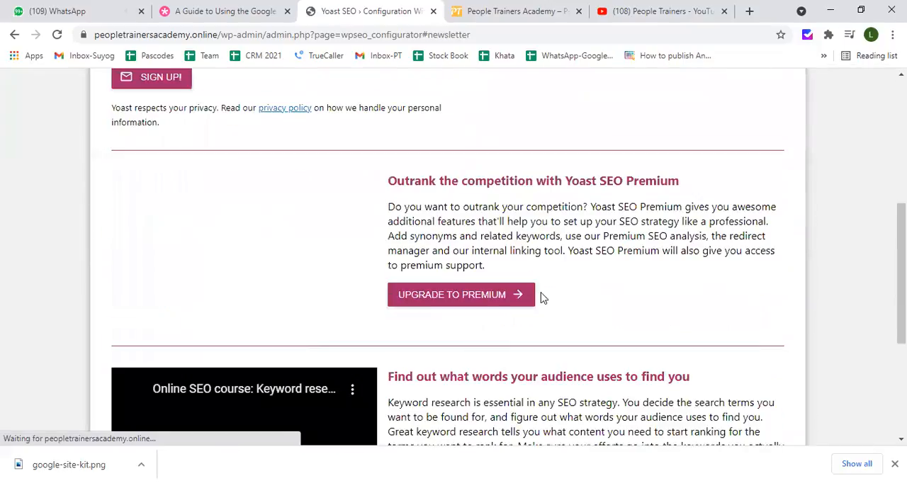
{"action": "left_click", "coordinate": [773, 338]}
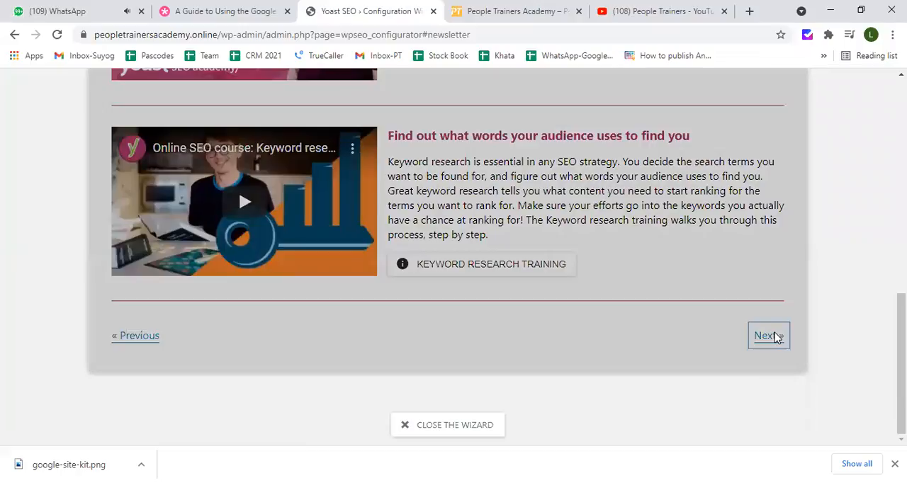
{"action": "scroll", "coordinate": [557, 347], "scroll_direction": "down", "scroll_amount": 1}
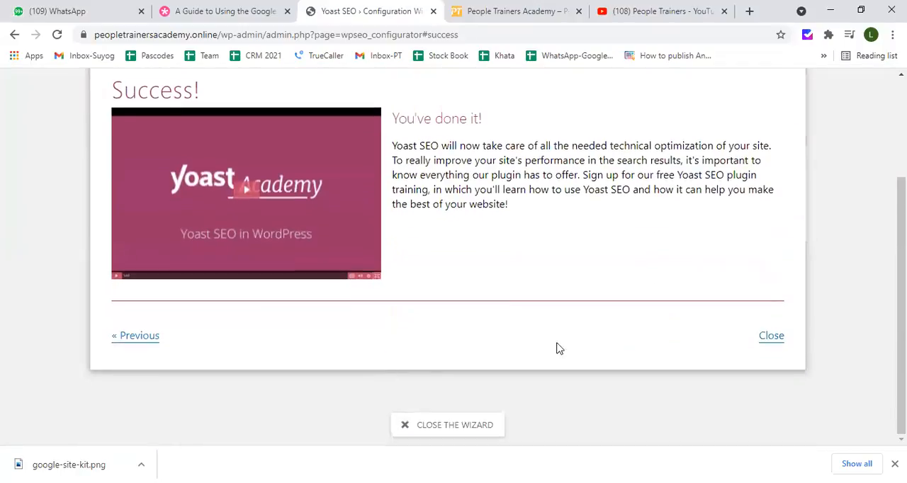
Go back to the Continue learning step and look over its keyword research training and Yoast SEO Premium offers
{"action": "left_click", "coordinate": [140, 336]}
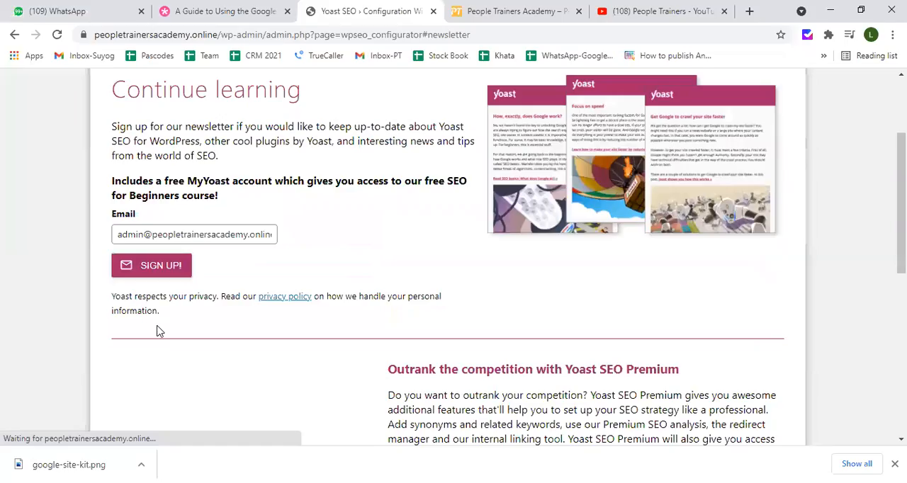
{"action": "scroll", "coordinate": [389, 319], "scroll_direction": "down", "scroll_amount": 5}
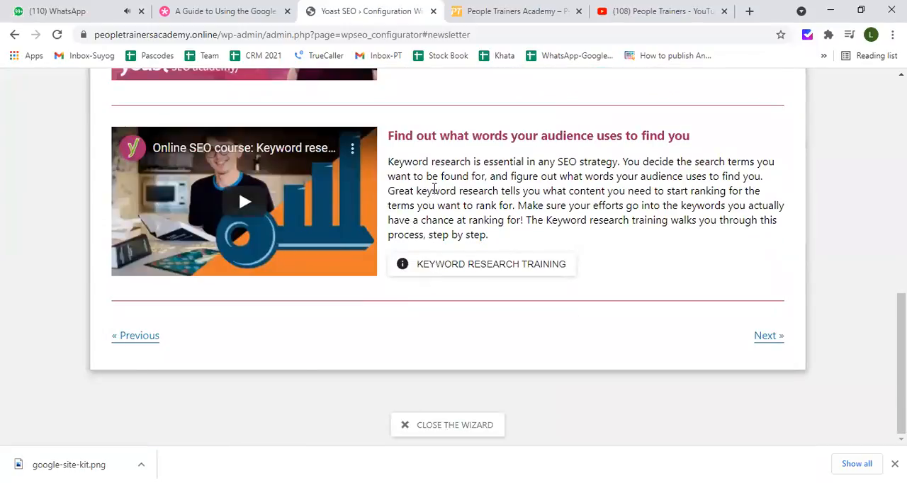
{"action": "scroll", "coordinate": [434, 188], "scroll_direction": "up", "scroll_amount": 1}
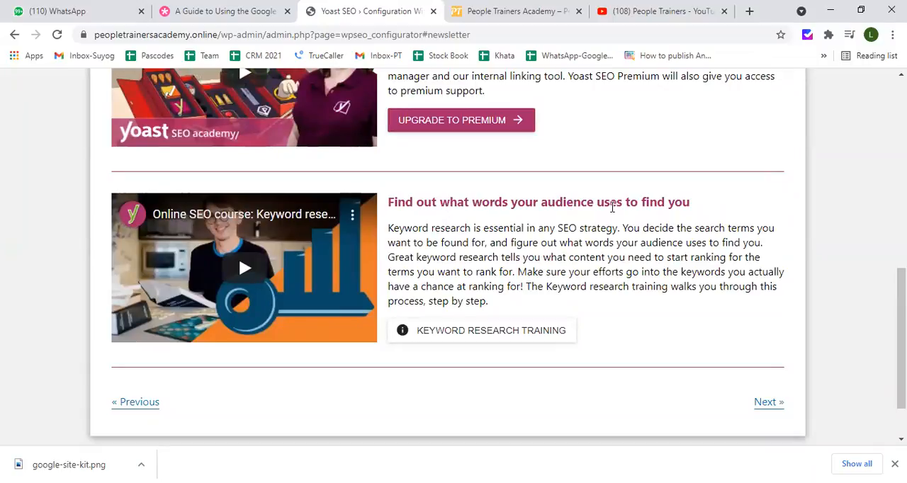
{"action": "scroll", "coordinate": [520, 269], "scroll_direction": "up", "scroll_amount": 2}
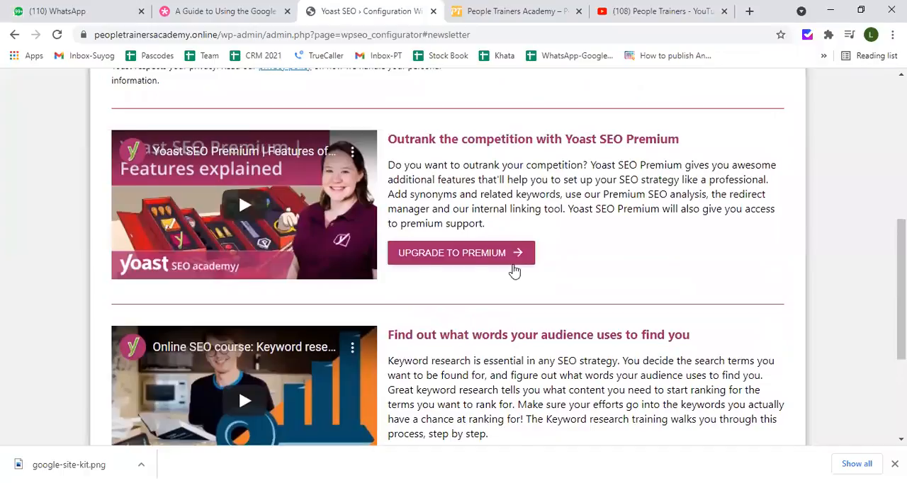
{"action": "scroll", "coordinate": [514, 269], "scroll_direction": "up", "scroll_amount": 1}
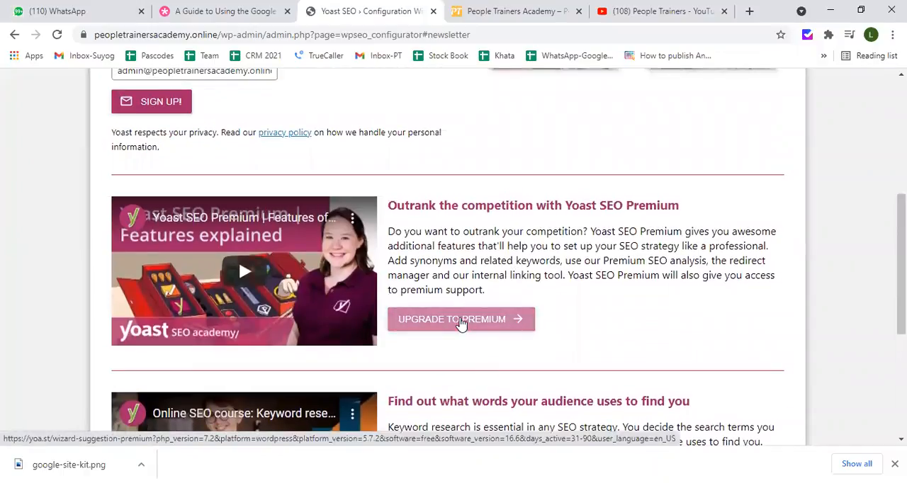
Open the Premium upgrade offer, view its comparison with Yoast SEO free, and return to the configuration wizard
{"action": "left_click", "coordinate": [460, 323]}
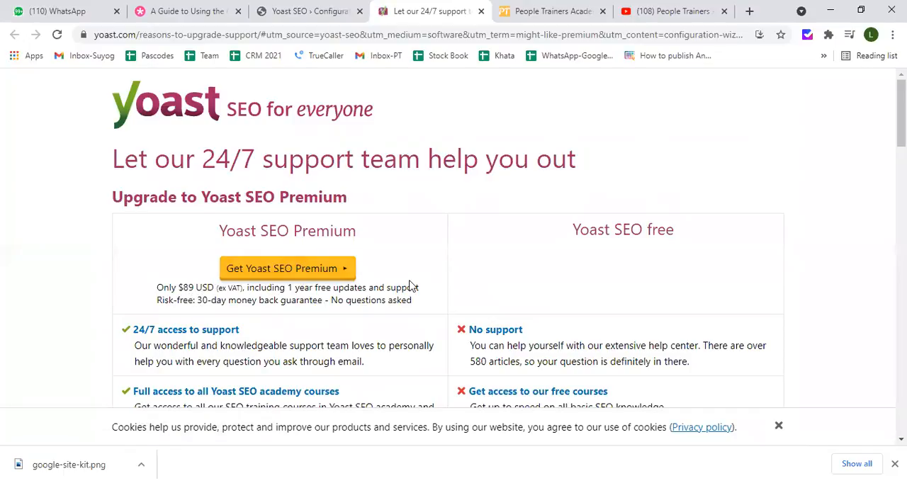
{"action": "scroll", "coordinate": [410, 283], "scroll_direction": "down", "scroll_amount": 6}
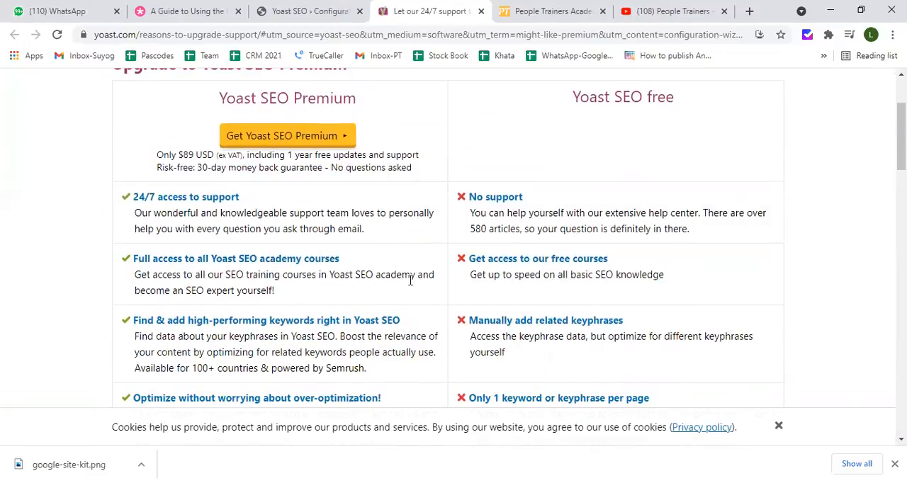
{"action": "left_click", "coordinate": [311, 12]}
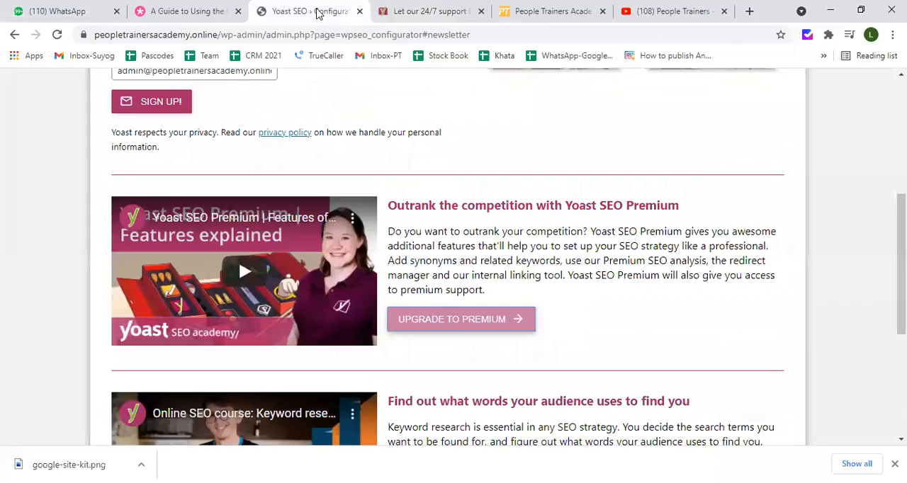
Continue past the newsletter step without signing up and close the completed configuration wizard
{"action": "scroll", "coordinate": [397, 206], "scroll_direction": "down", "scroll_amount": 3}
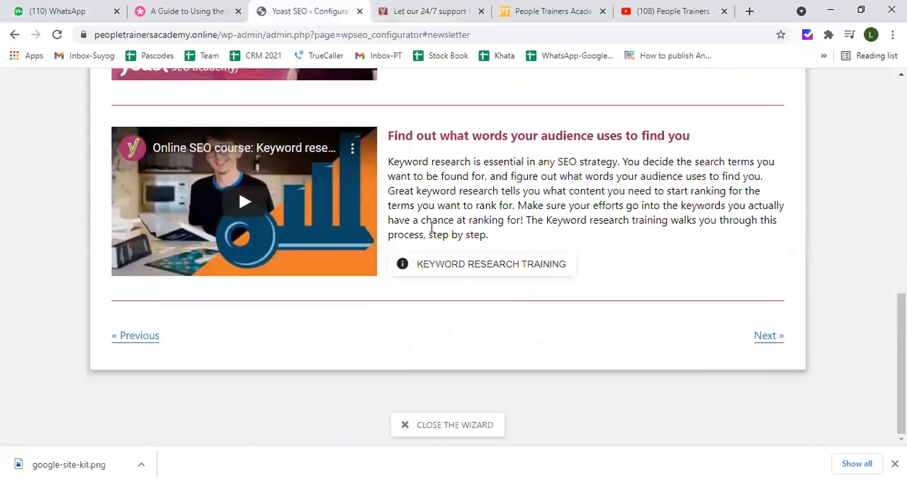
{"action": "left_click", "coordinate": [766, 338]}
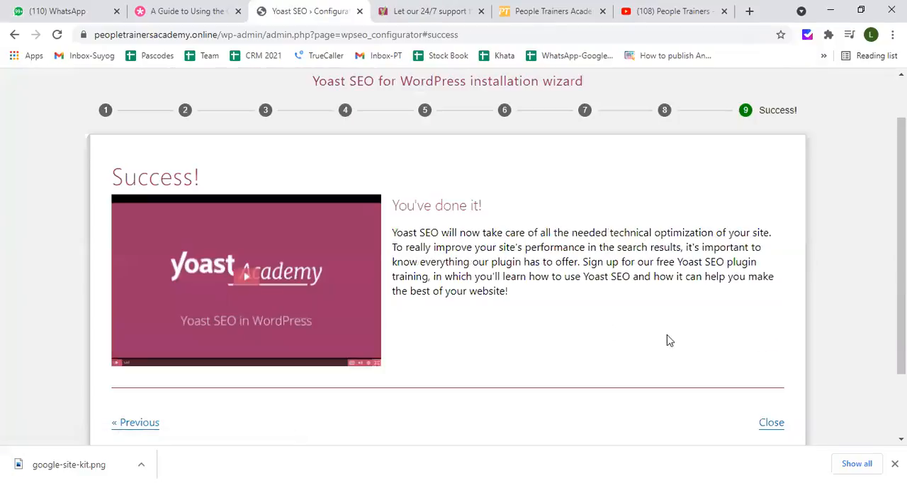
{"action": "scroll", "coordinate": [289, 279], "scroll_direction": "down", "scroll_amount": 1}
{"action": "left_click", "coordinate": [771, 361]}
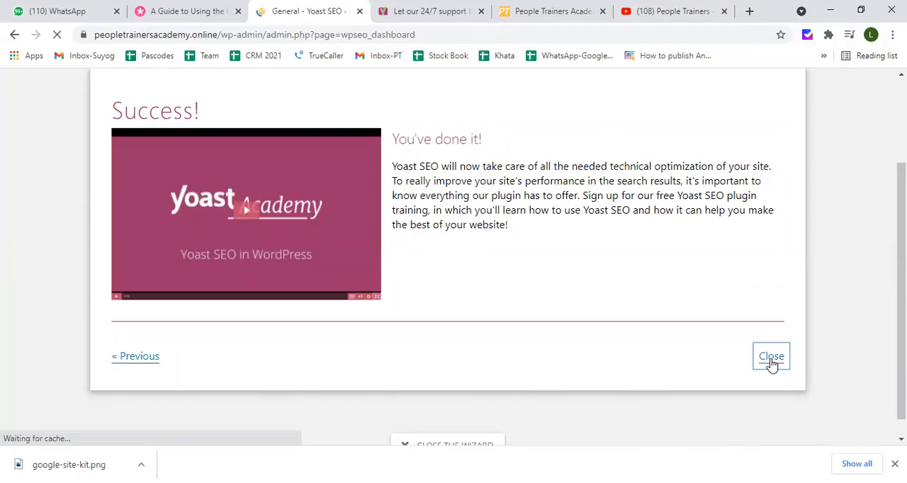
Show the Dashboard section of the Yoast SEO general settings and review its configuration status, problems and notifications
{"action": "scroll", "coordinate": [301, 341], "scroll_direction": "down", "scroll_amount": 3}
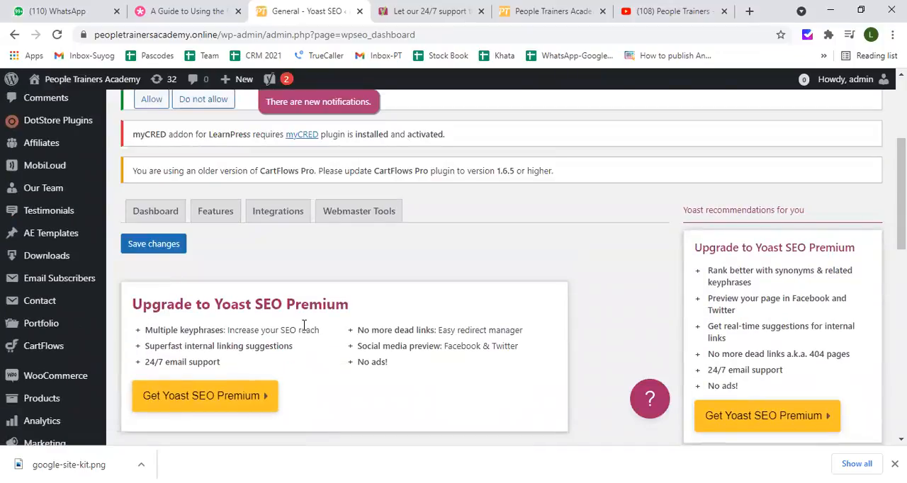
{"action": "scroll", "coordinate": [303, 326], "scroll_direction": "up", "scroll_amount": 2}
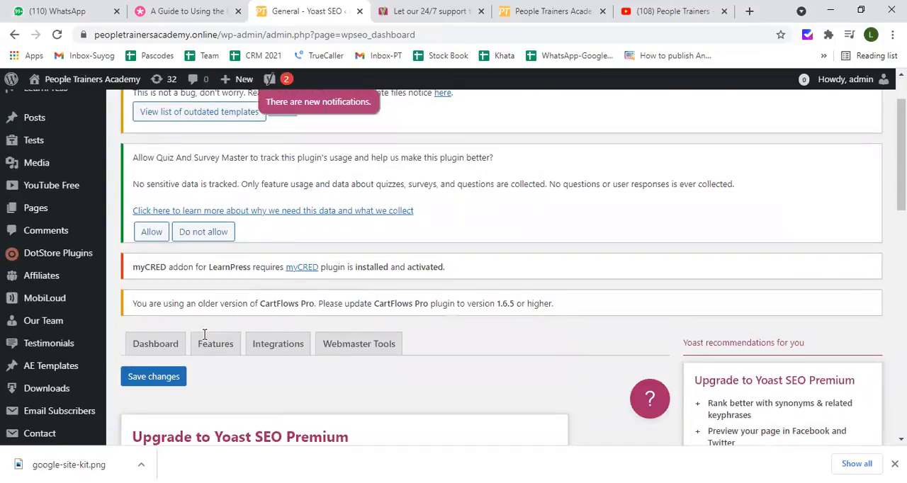
{"action": "scroll", "coordinate": [203, 340], "scroll_direction": "down", "scroll_amount": 2}
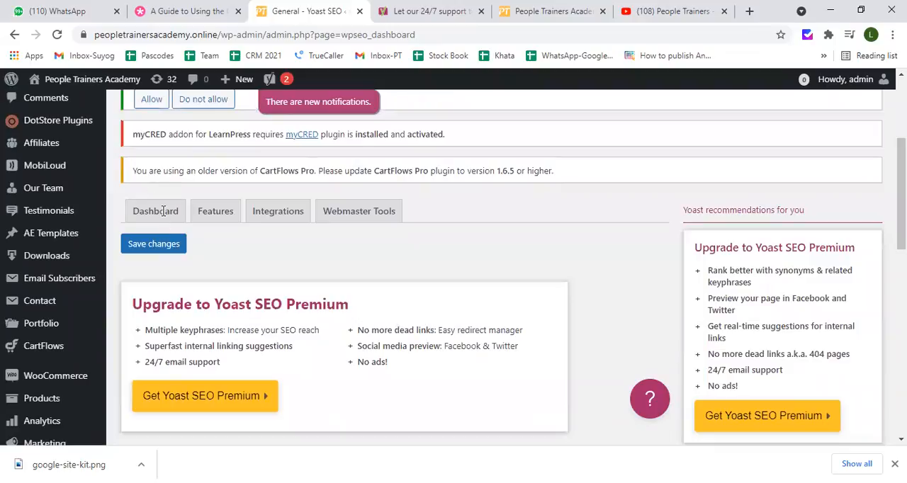
{"action": "left_click", "coordinate": [169, 214]}
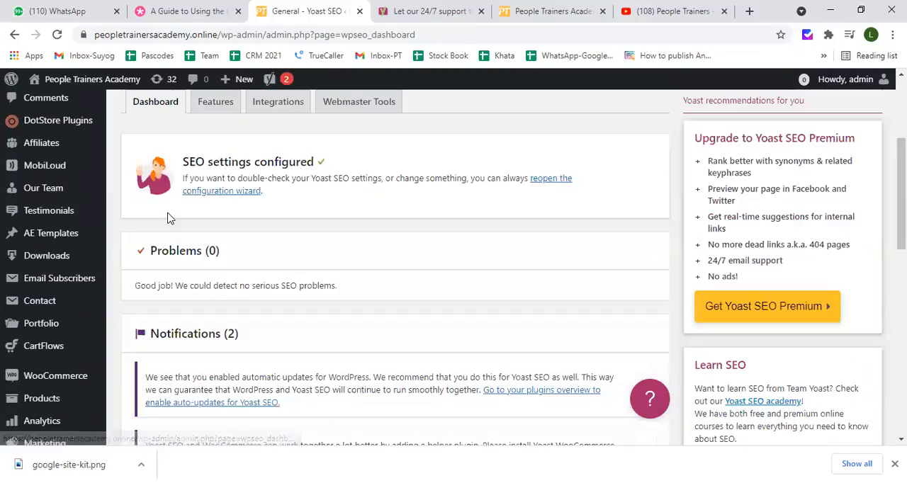
{"action": "scroll", "coordinate": [226, 243], "scroll_direction": "up", "scroll_amount": 1}
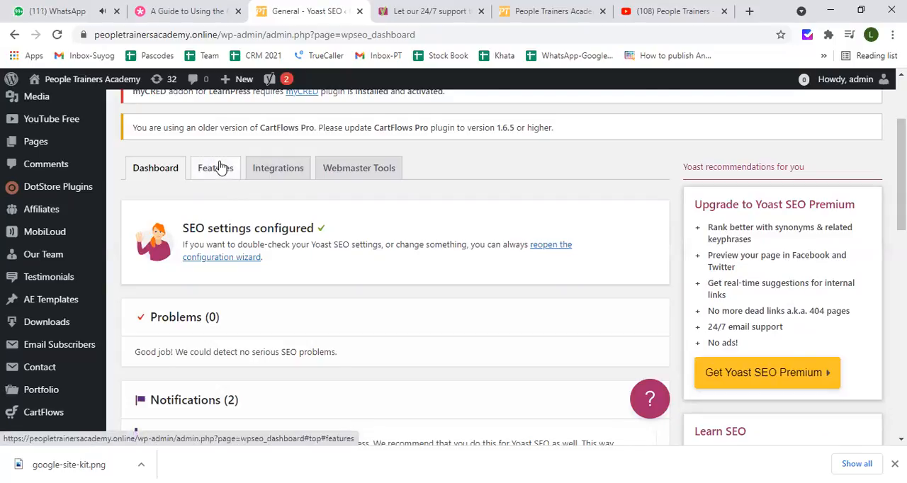
Open the Features settings and review the feature switches from SEO analysis down to Enhanced Slack sharing
{"action": "left_click", "coordinate": [221, 168]}
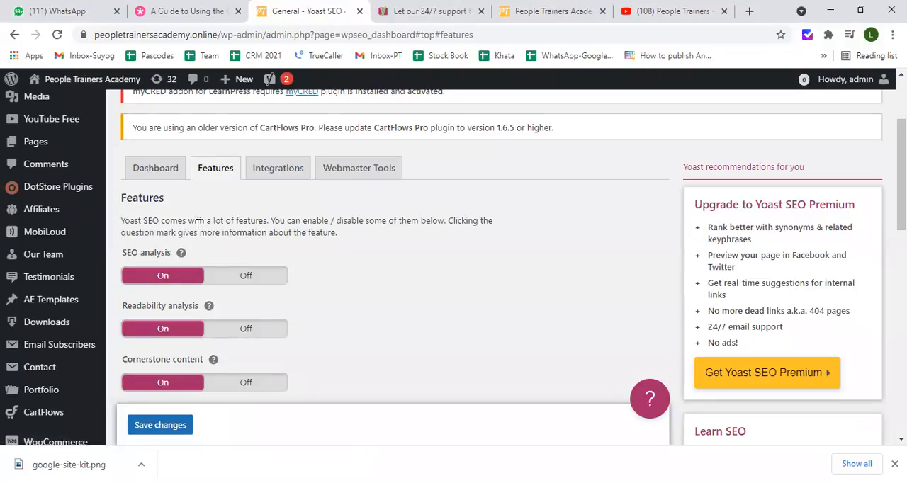
{"action": "scroll", "coordinate": [198, 224], "scroll_direction": "down", "scroll_amount": 2}
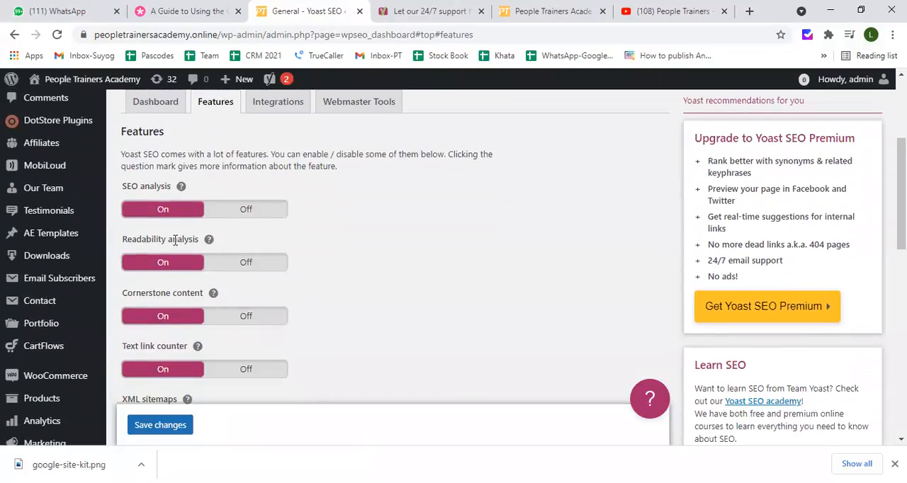
{"action": "scroll", "coordinate": [176, 241], "scroll_direction": "down", "scroll_amount": 1}
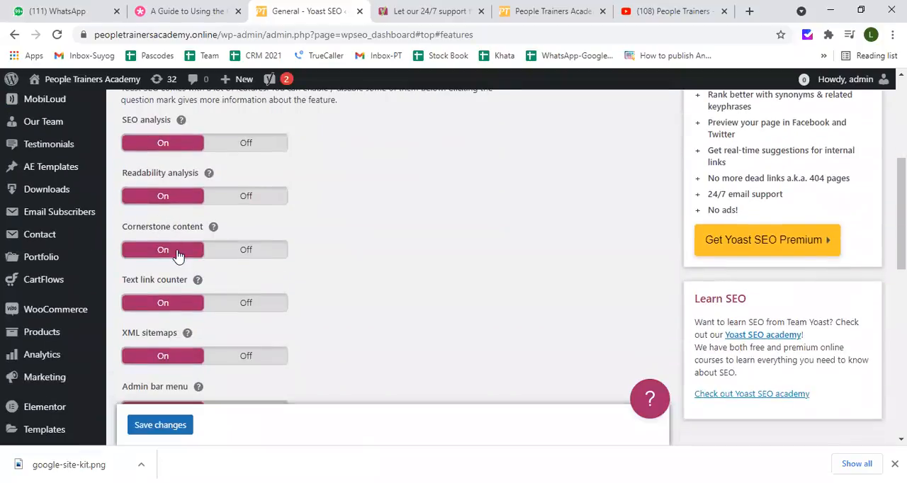
{"action": "scroll", "coordinate": [177, 251], "scroll_direction": "down", "scroll_amount": 1}
{"action": "scroll", "coordinate": [195, 240], "scroll_direction": "down", "scroll_amount": 2}
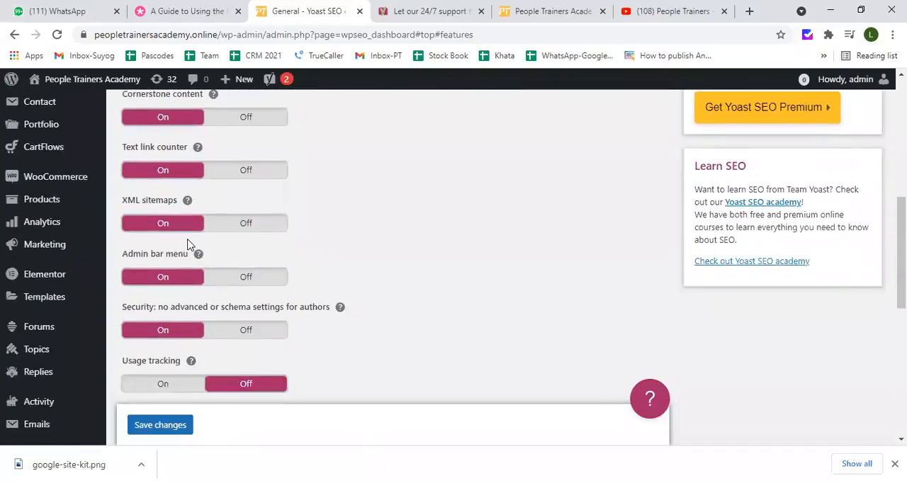
{"action": "scroll", "coordinate": [188, 242], "scroll_direction": "down", "scroll_amount": 4}
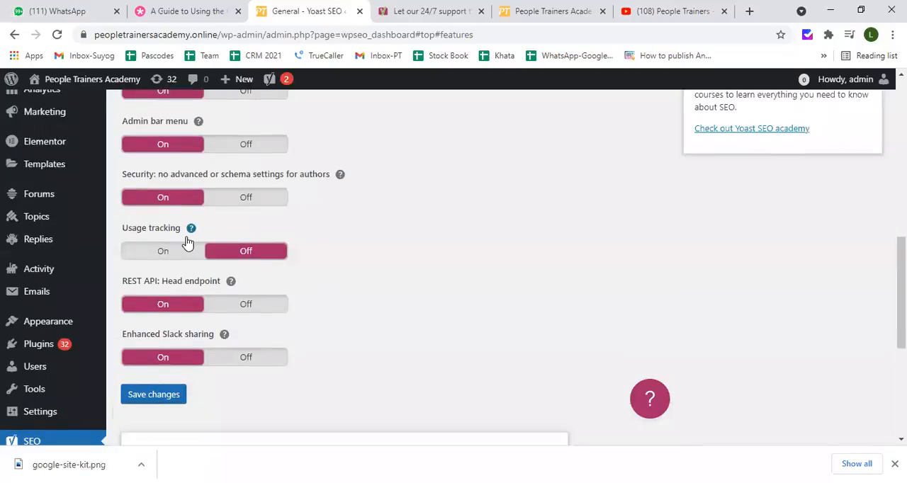
{"action": "scroll", "coordinate": [214, 258], "scroll_direction": "down", "scroll_amount": 2}
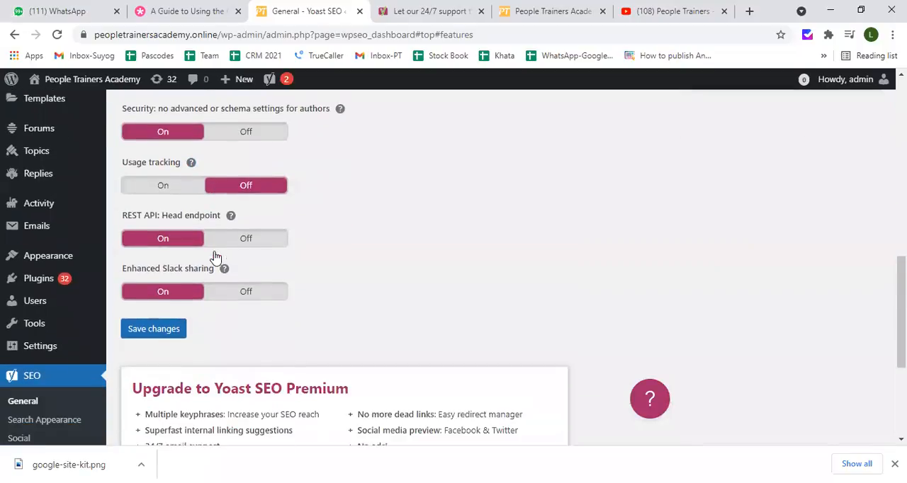
Turn on Usage tracking in the Features settings and save the changes
{"action": "left_click", "coordinate": [253, 187]}
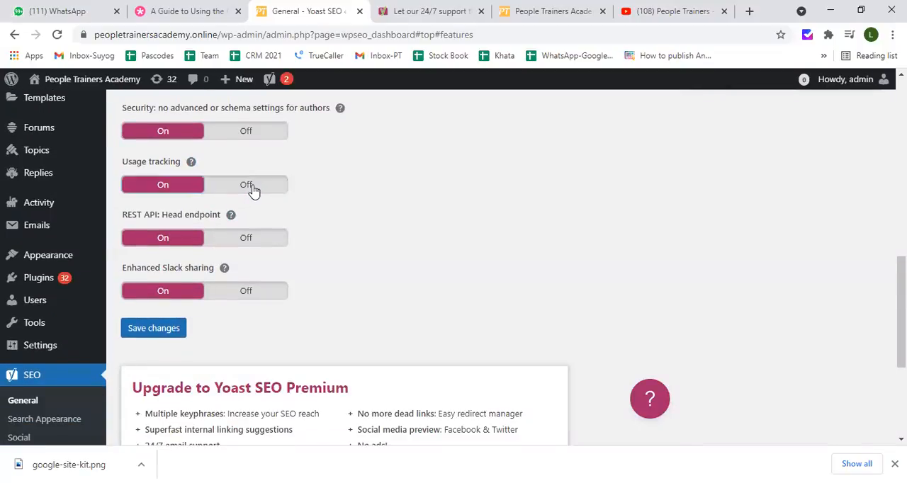
{"action": "scroll", "coordinate": [248, 237], "scroll_direction": "down", "scroll_amount": 4}
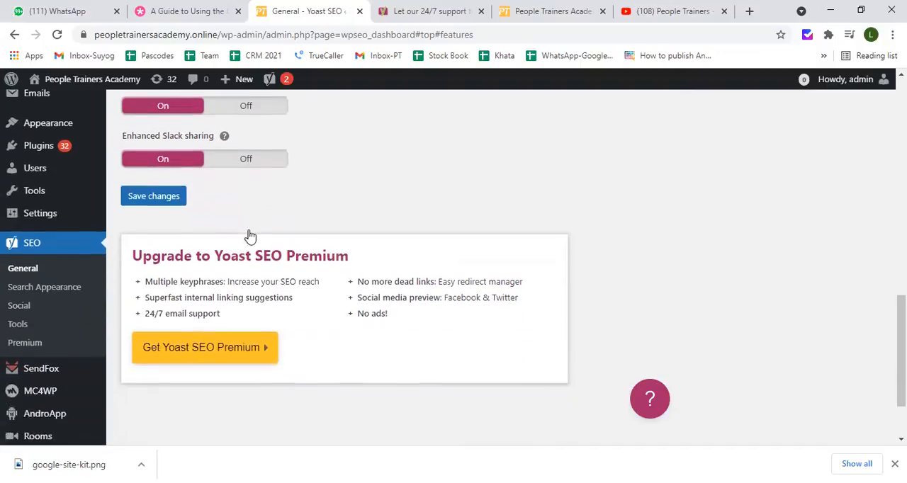
{"action": "left_click", "coordinate": [160, 199]}
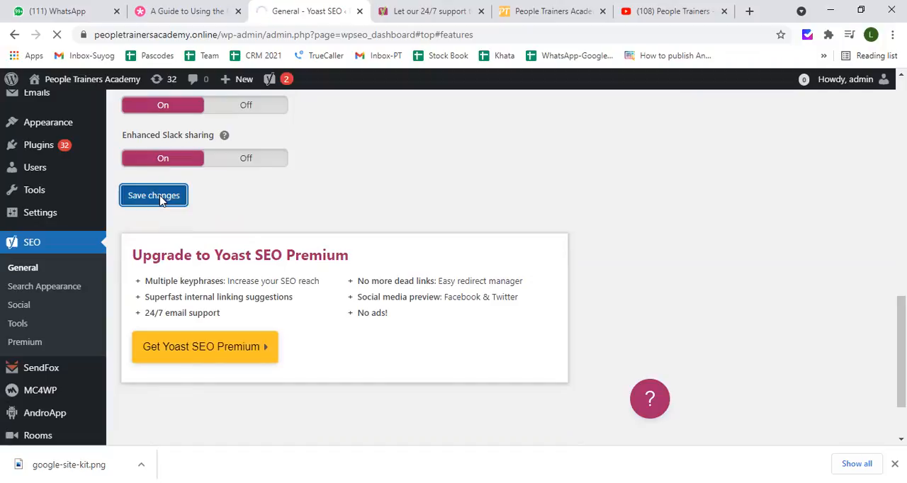
Open the Integrations settings and review the Semrush and Ryte integration switches
{"action": "scroll", "coordinate": [192, 198], "scroll_direction": "up", "scroll_amount": 6}
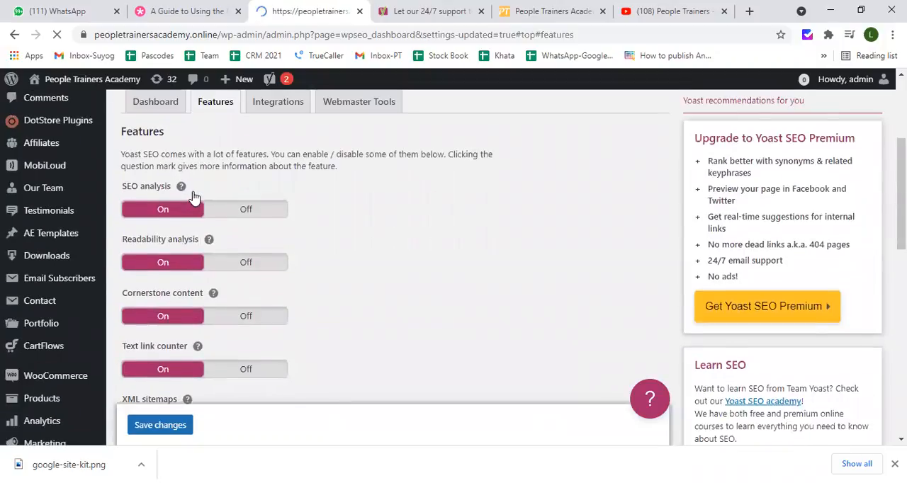
{"action": "scroll", "coordinate": [194, 198], "scroll_direction": "up", "scroll_amount": 3}
{"action": "scroll", "coordinate": [263, 264], "scroll_direction": "down", "scroll_amount": 1}
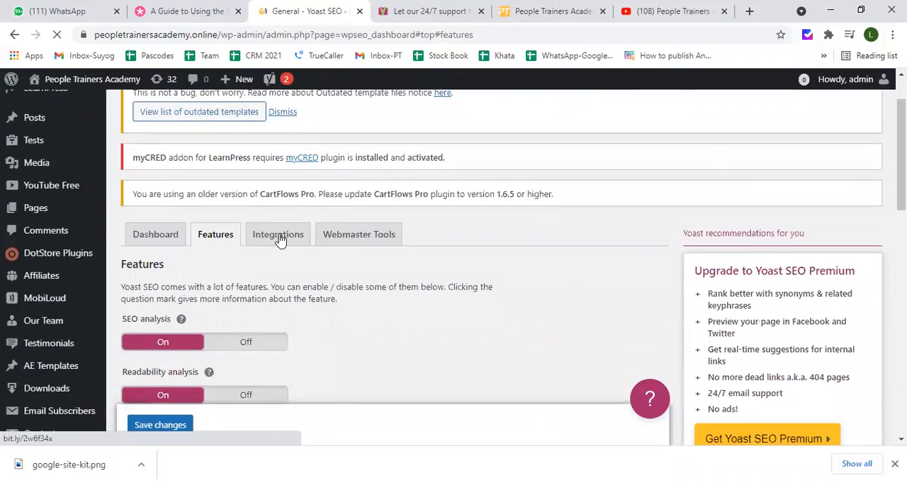
{"action": "scroll", "coordinate": [278, 236], "scroll_direction": "down", "scroll_amount": 4}
{"action": "scroll", "coordinate": [275, 225], "scroll_direction": "up", "scroll_amount": 1}
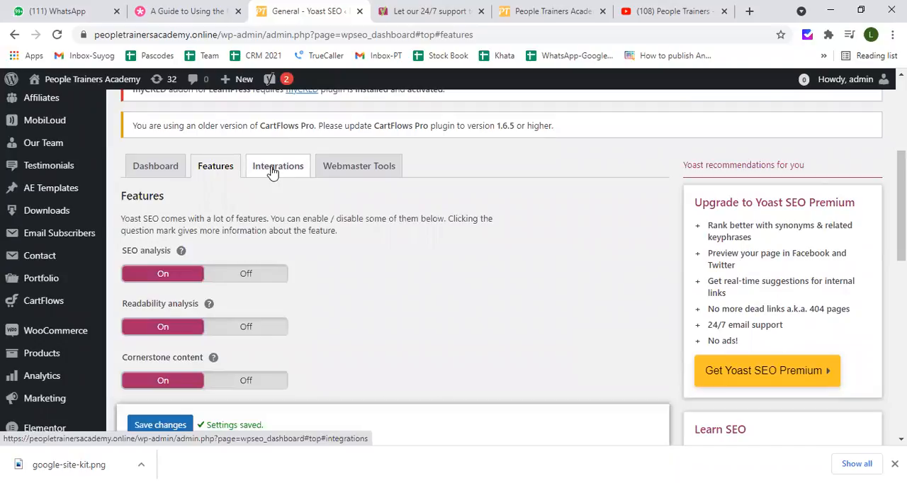
{"action": "left_click", "coordinate": [272, 172]}
{"action": "scroll", "coordinate": [272, 172], "scroll_direction": "down", "scroll_amount": 2}
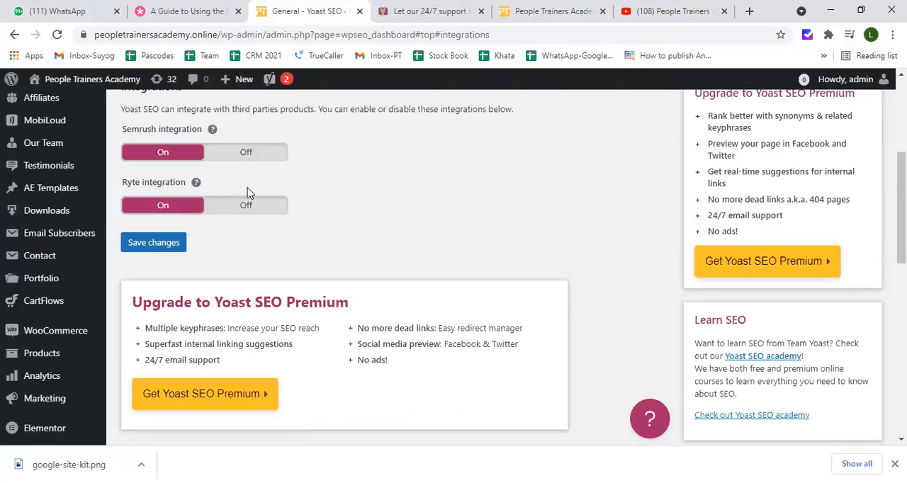
Save the Semrush and Ryte integration settings and return to the section tabs of the Yoast SEO general settings
{"action": "left_click", "coordinate": [180, 244]}
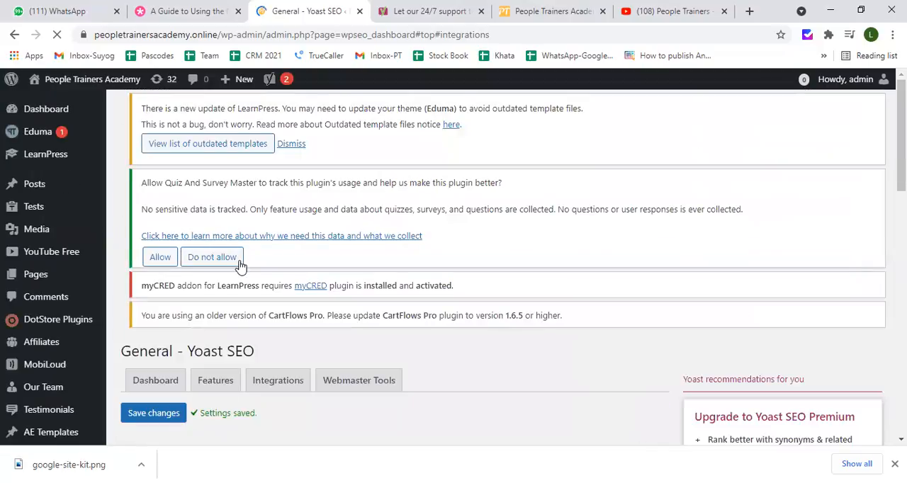
{"action": "scroll", "coordinate": [332, 318], "scroll_direction": "down", "scroll_amount": 2}
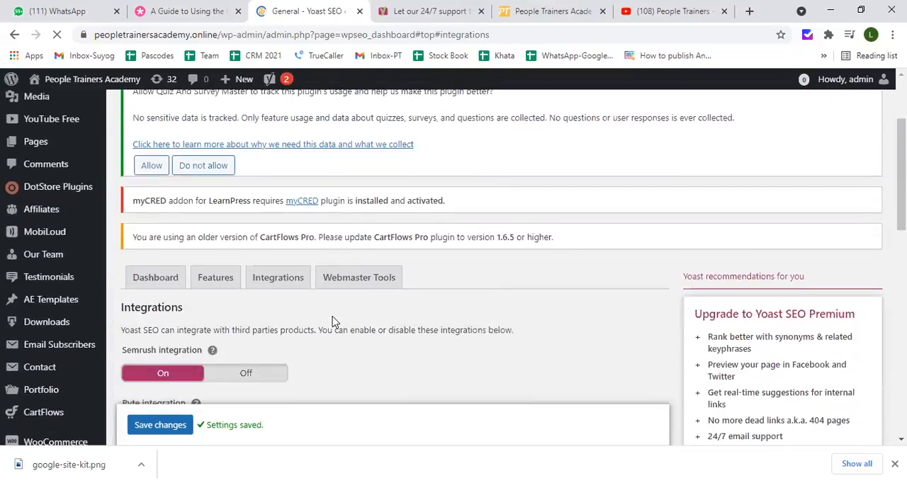
Open the Quiz And Survey Master page explaining what the plugin tracks, review the types of data collected, and close it
{"action": "left_click", "coordinate": [347, 282]}
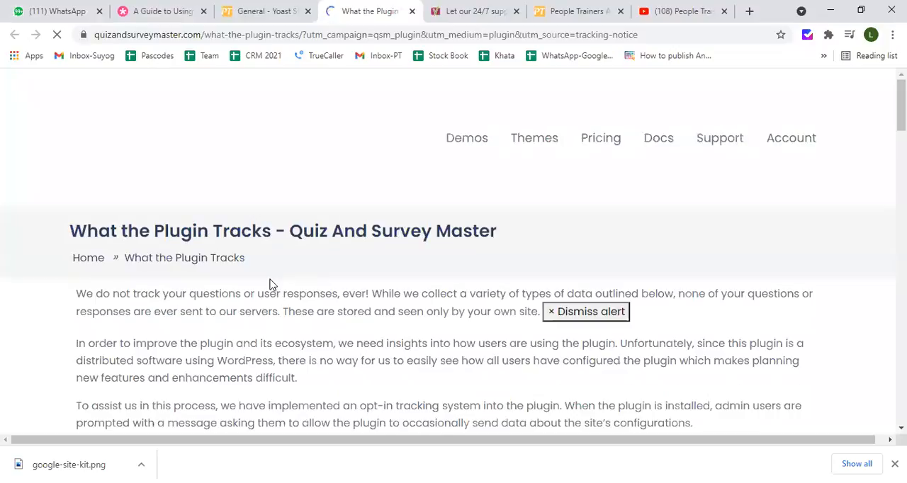
{"action": "scroll", "coordinate": [297, 271], "scroll_direction": "down", "scroll_amount": 9}
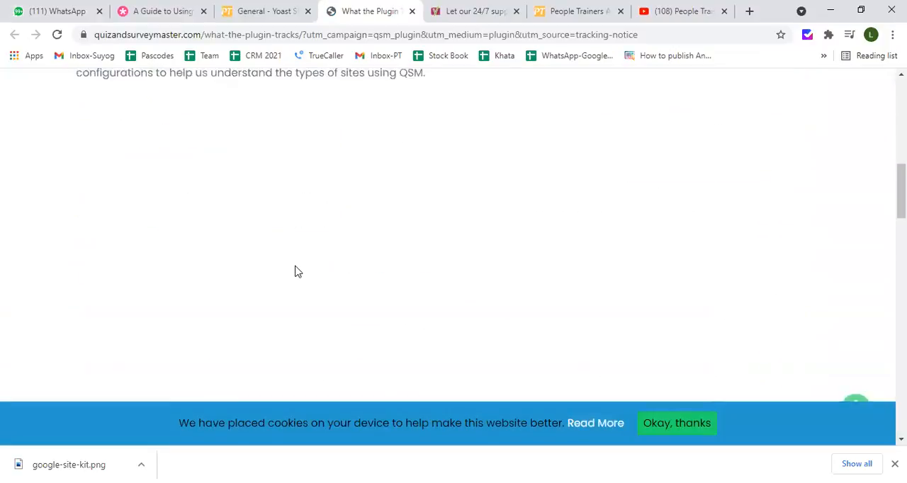
{"action": "scroll", "coordinate": [297, 271], "scroll_direction": "up", "scroll_amount": 5}
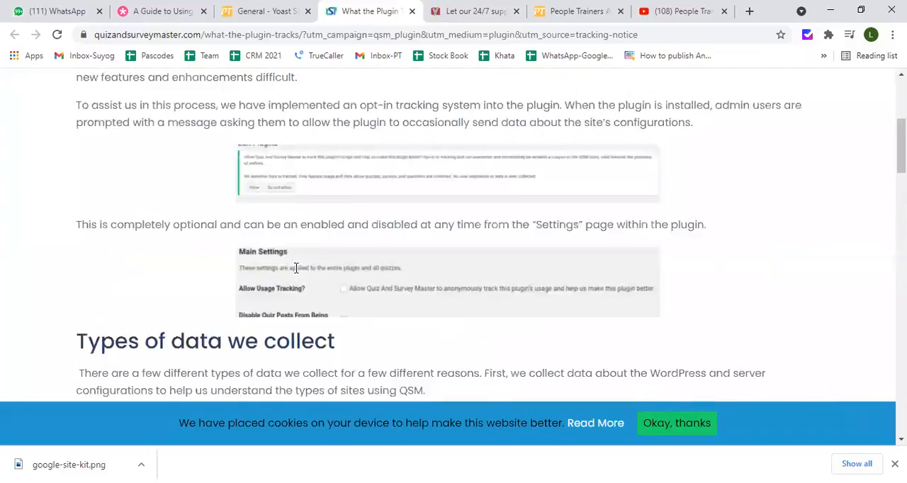
{"action": "scroll", "coordinate": [296, 268], "scroll_direction": "up", "scroll_amount": 4}
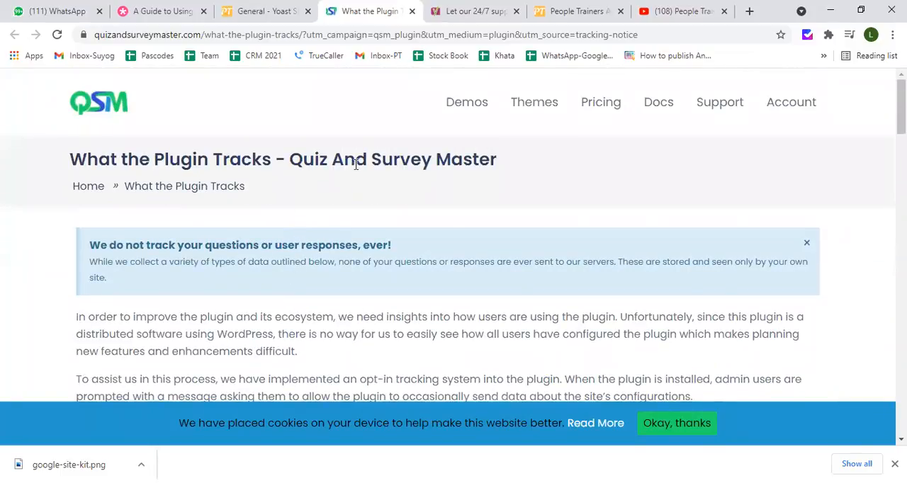
{"action": "scroll", "coordinate": [356, 164], "scroll_direction": "down", "scroll_amount": 4}
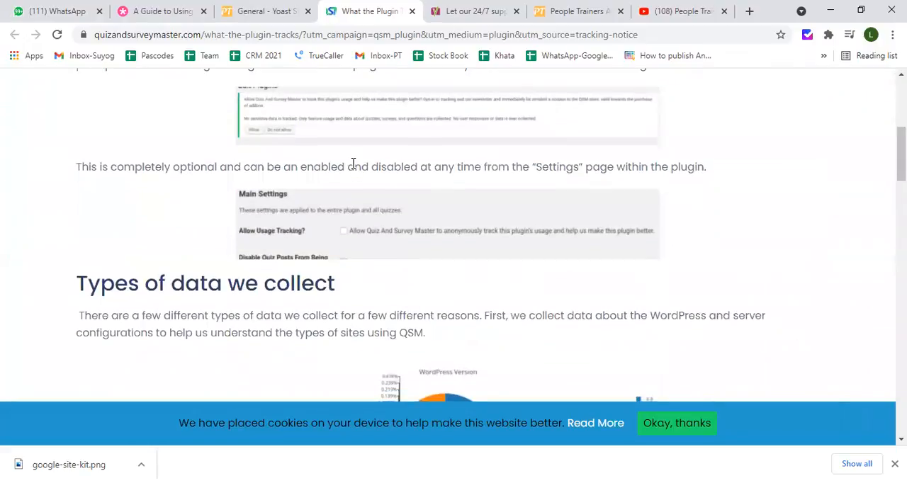
{"action": "scroll", "coordinate": [353, 163], "scroll_direction": "down", "scroll_amount": 2}
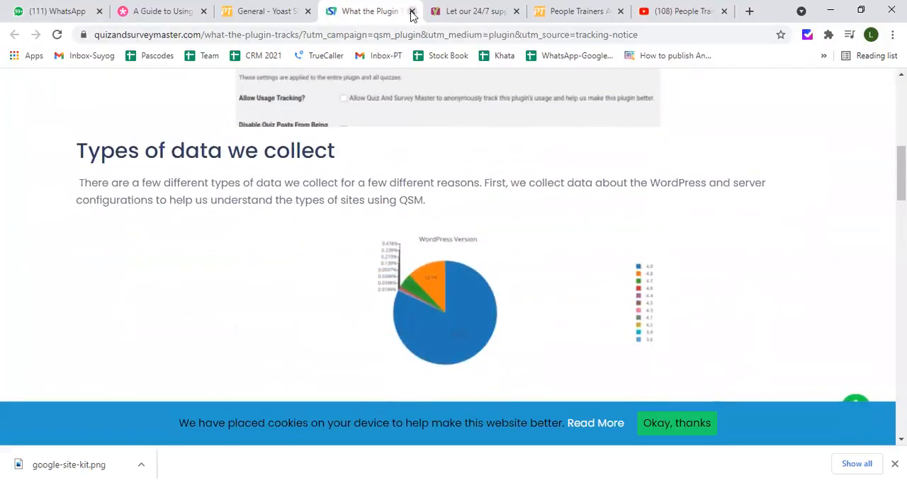
{"action": "left_click", "coordinate": [411, 11]}
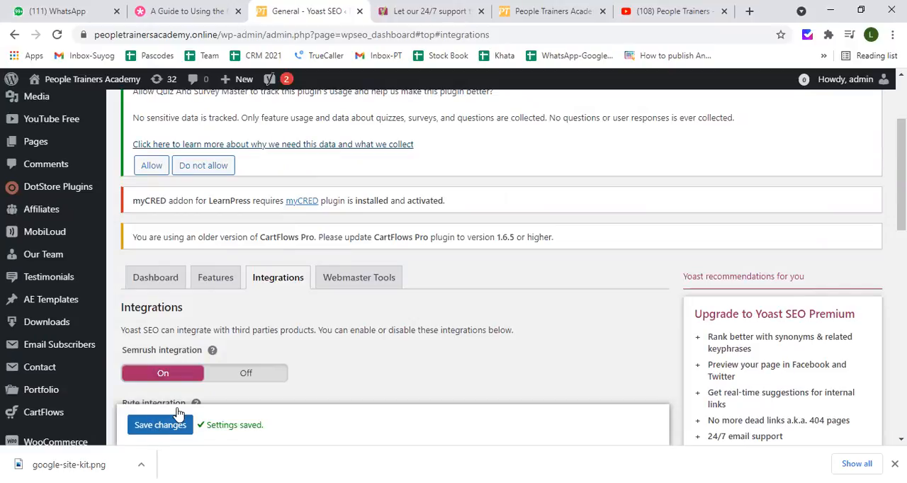
{"action": "scroll", "coordinate": [177, 413], "scroll_direction": "down", "scroll_amount": 5}
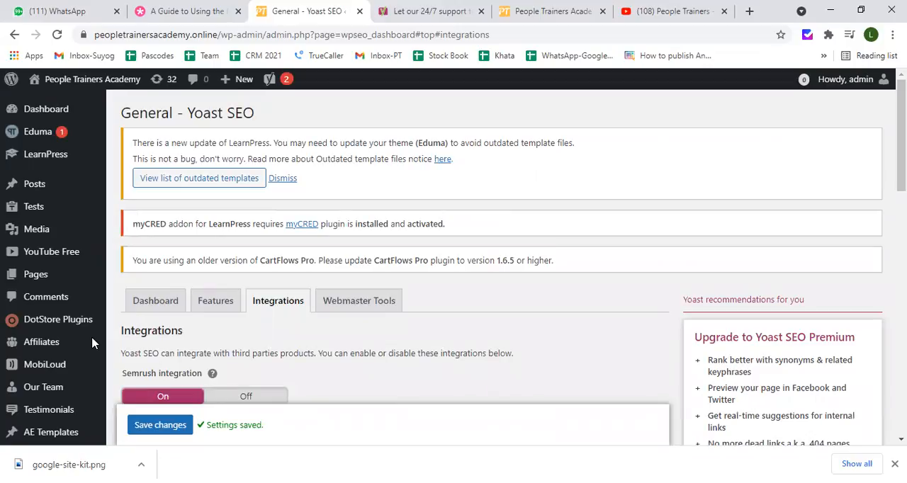
{"action": "mouse_move", "coordinate": [92, 339]}
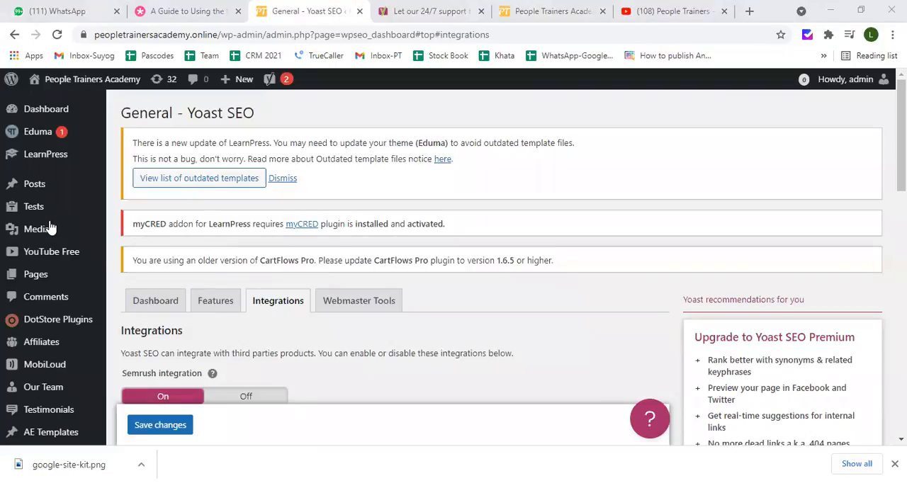
{"action": "mouse_move", "coordinate": [50, 226]}
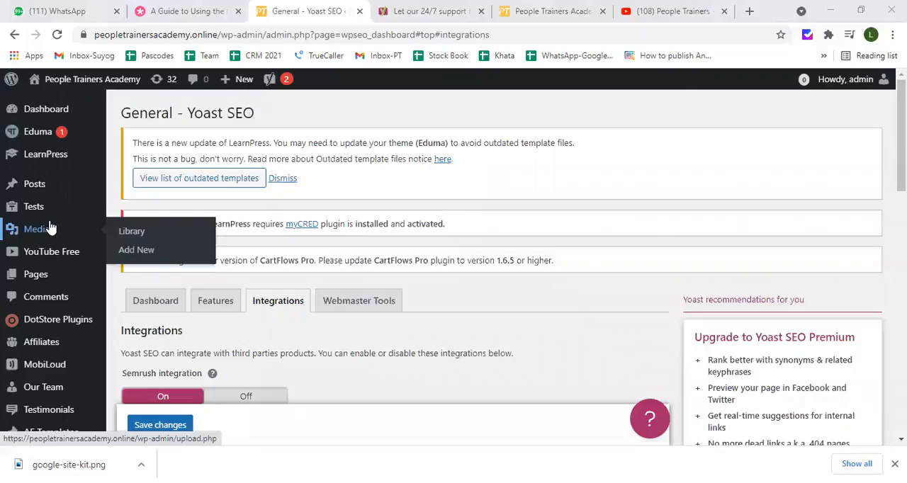
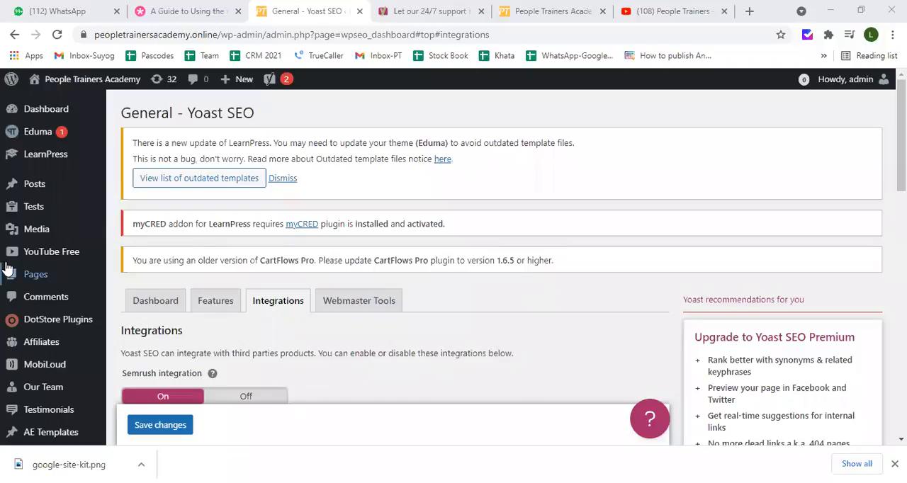
Open the Add Plugins page of the WordPress site
{"action": "scroll", "coordinate": [39, 301], "scroll_direction": "down", "scroll_amount": 8}
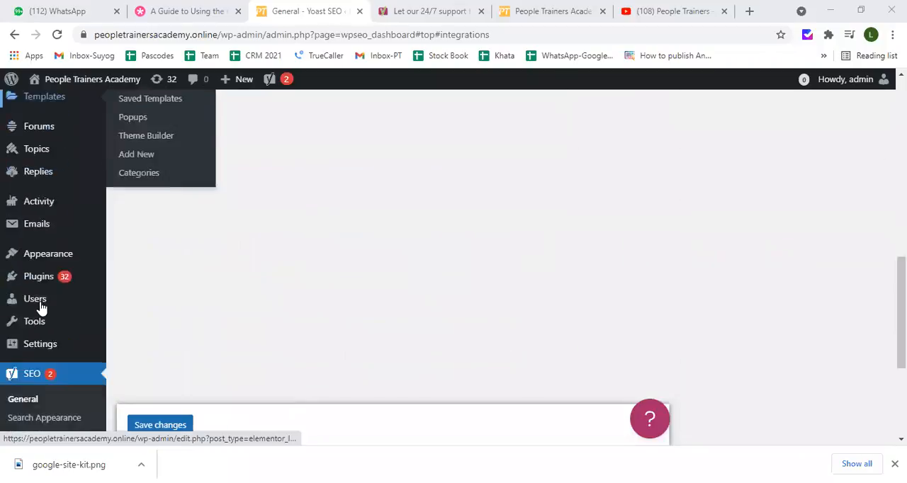
{"action": "mouse_move", "coordinate": [47, 216]}
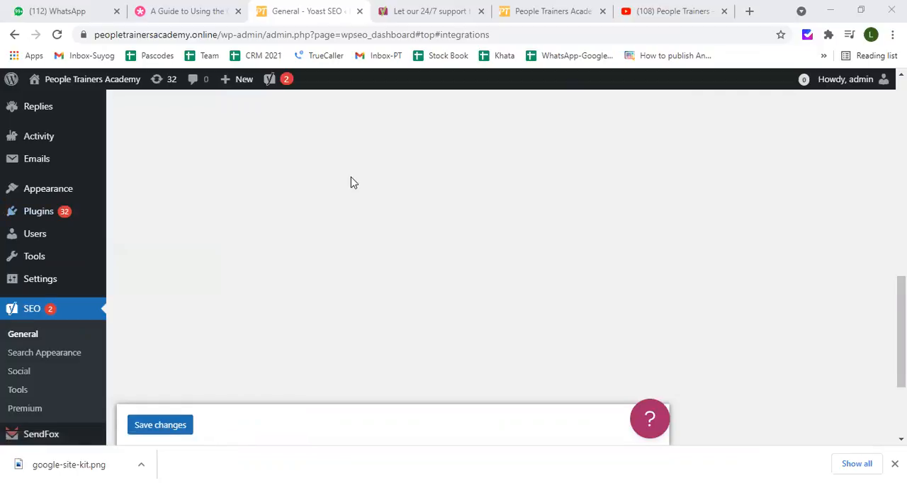
{"action": "scroll", "coordinate": [350, 182], "scroll_direction": "up", "scroll_amount": 7}
{"action": "scroll", "coordinate": [350, 182], "scroll_direction": "up", "scroll_amount": 2}
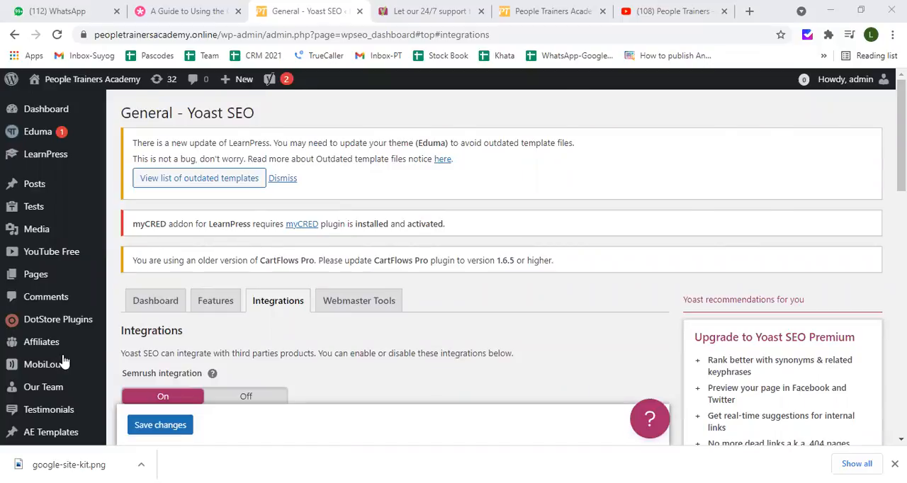
{"action": "scroll", "coordinate": [64, 354], "scroll_direction": "down", "scroll_amount": 8}
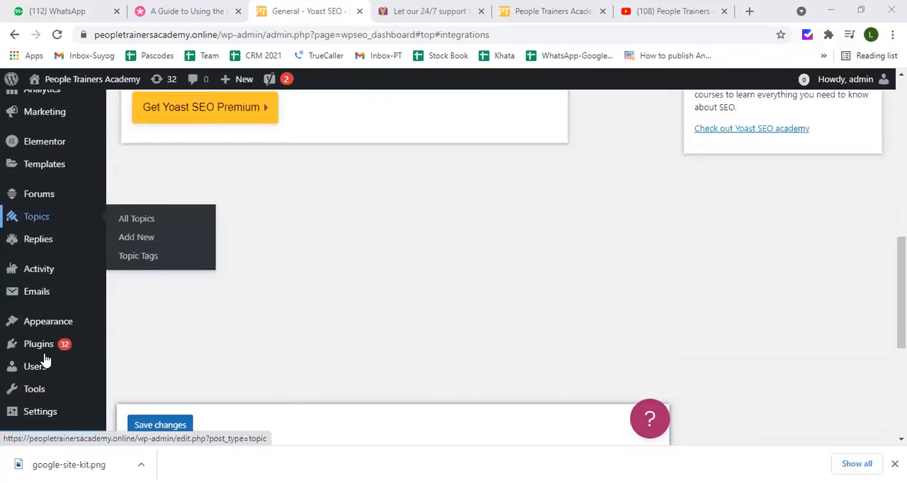
{"action": "scroll", "coordinate": [78, 152], "scroll_direction": "down", "scroll_amount": 3}
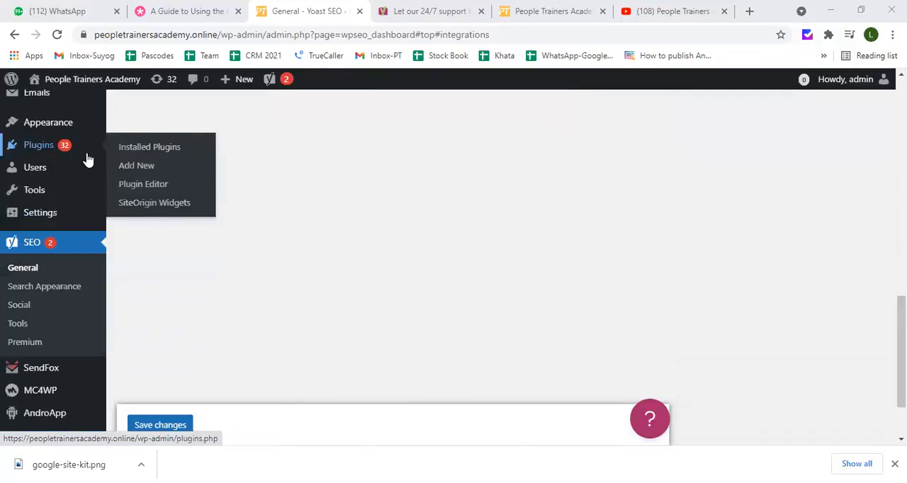
{"action": "left_click", "coordinate": [137, 166]}
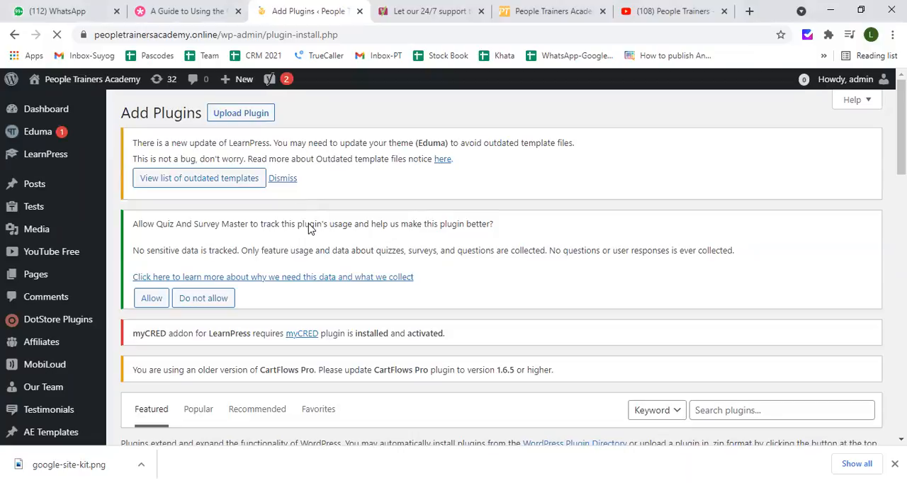
Search the plugin directory for "yoast seo", then clear the search
{"action": "scroll", "coordinate": [314, 238], "scroll_direction": "down", "scroll_amount": 2}
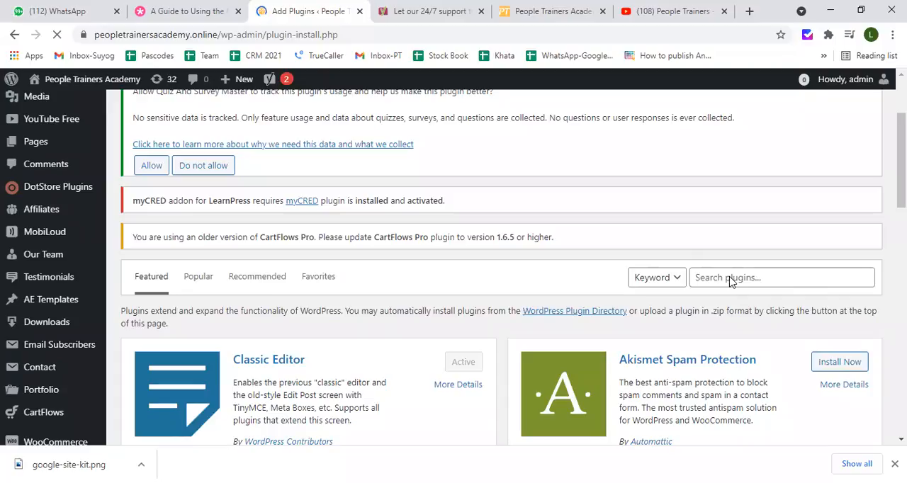
{"action": "left_click", "coordinate": [699, 277]}
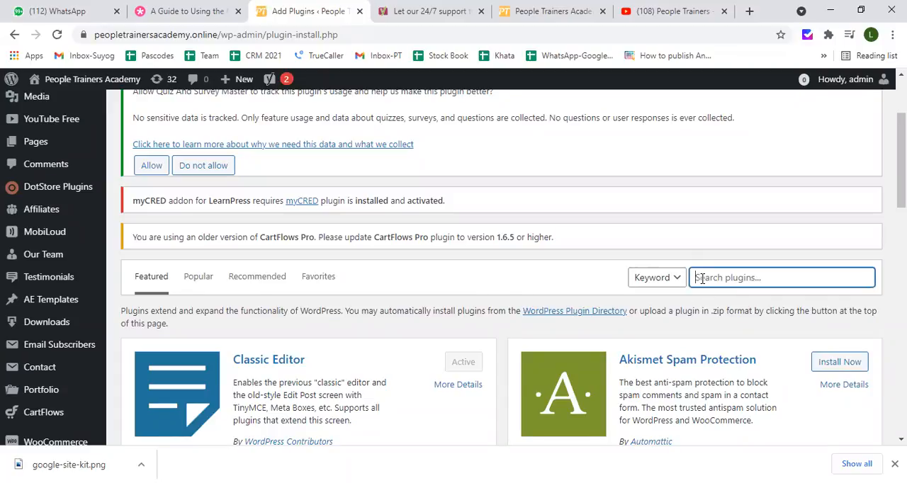
{"action": "type", "text": "yoas"}
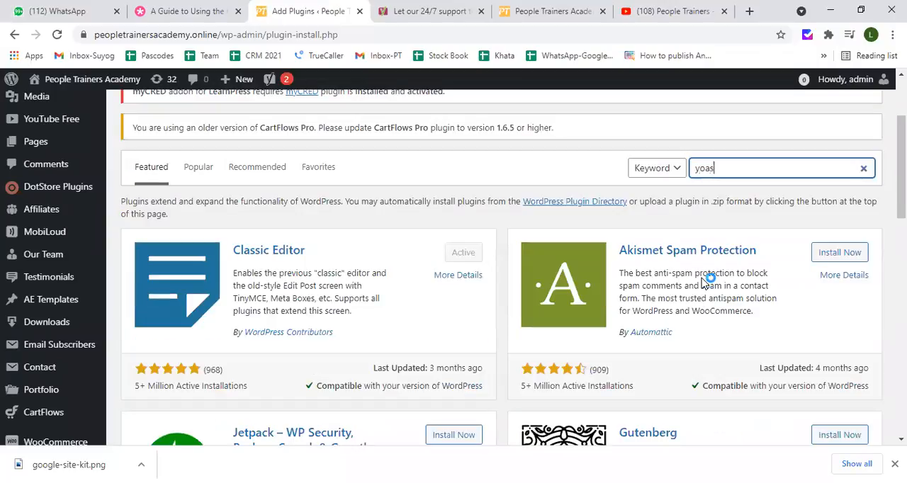
{"action": "type", "text": "t seo"}
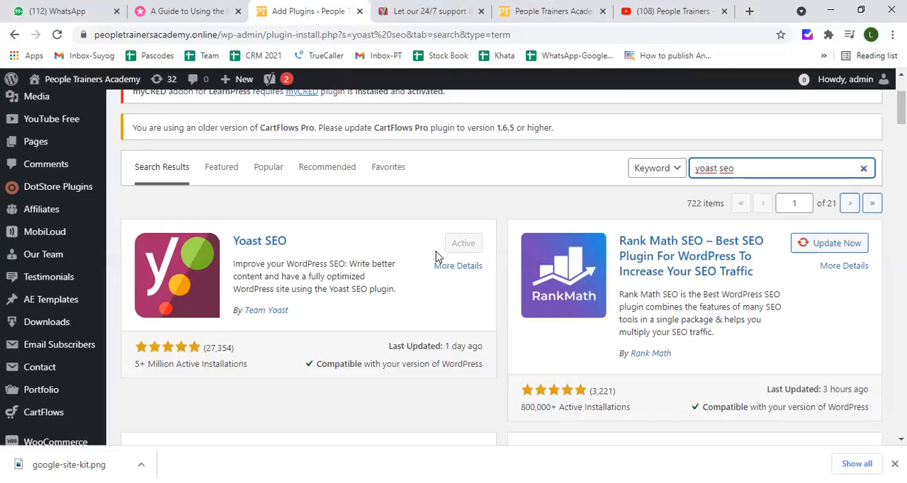
{"action": "left_click", "coordinate": [863, 170]}
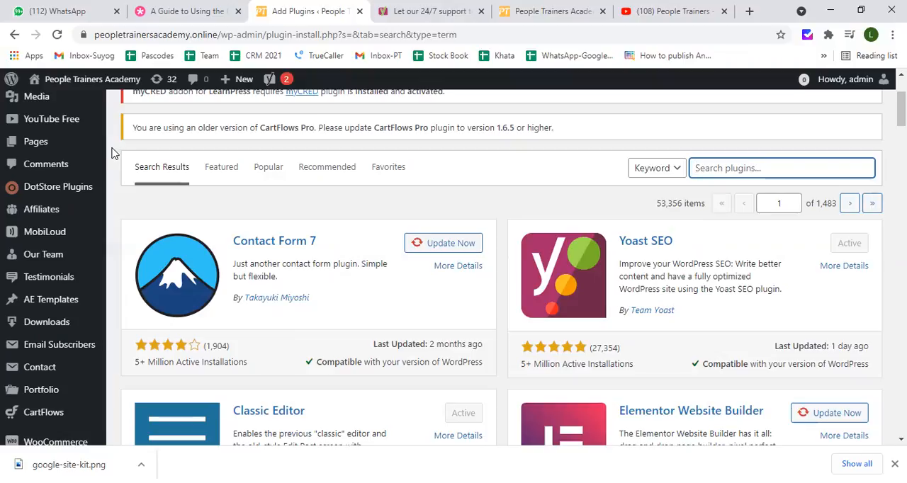
Open the list of all pages on the site
{"action": "scroll", "coordinate": [111, 153], "scroll_direction": "up", "scroll_amount": 2}
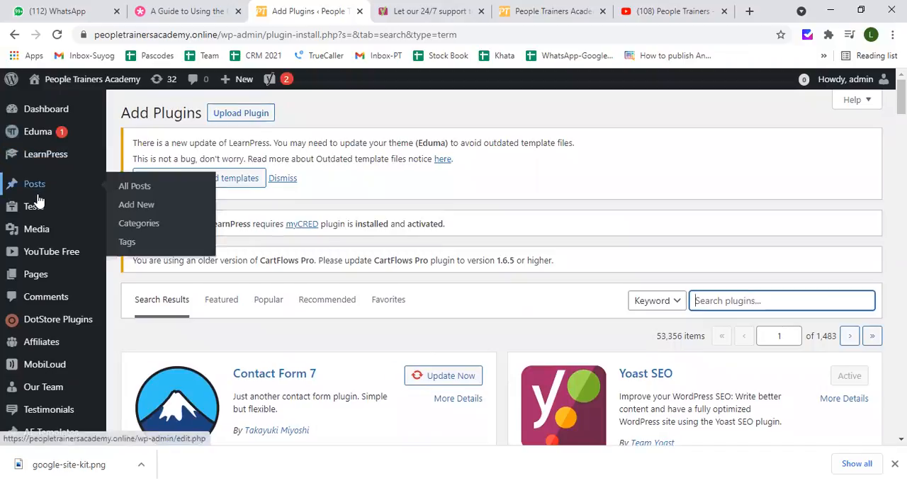
{"action": "mouse_move", "coordinate": [65, 280]}
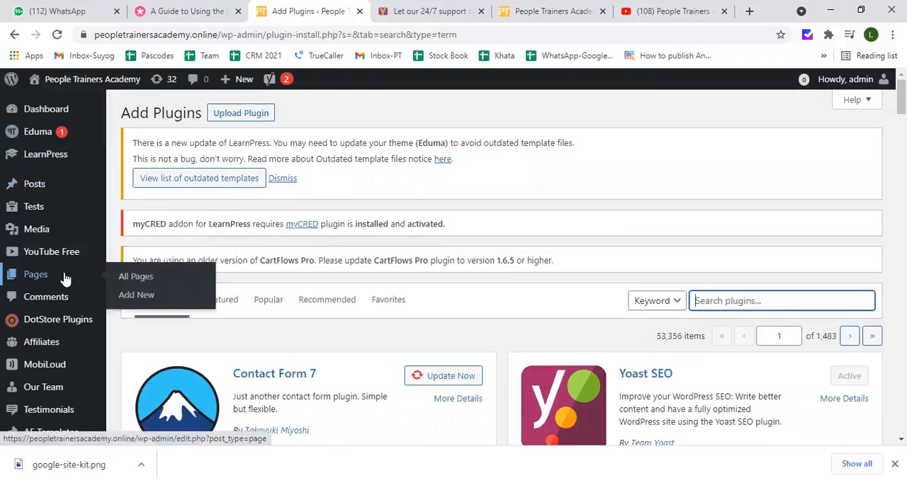
{"action": "left_click", "coordinate": [131, 277]}
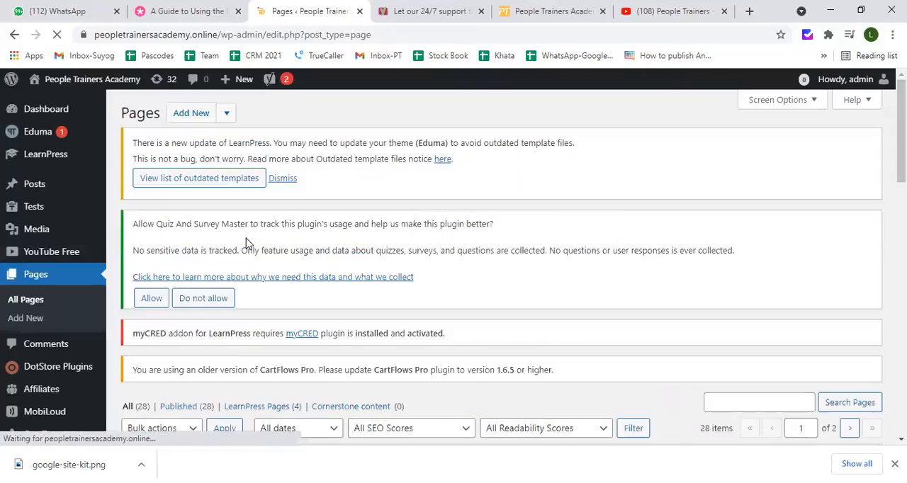
Look through the list of site pages, including their SEO and readability score columns
{"action": "scroll", "coordinate": [263, 236], "scroll_direction": "down", "scroll_amount": 2}
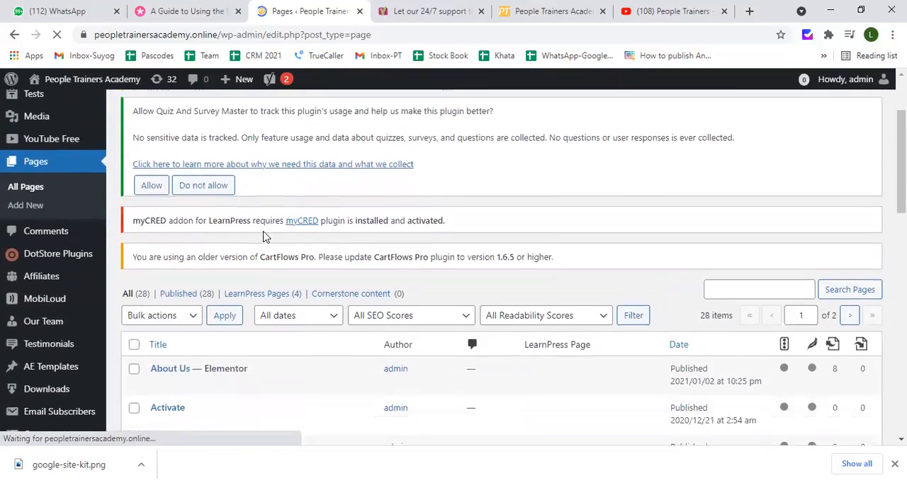
{"action": "scroll", "coordinate": [263, 237], "scroll_direction": "down", "scroll_amount": 4}
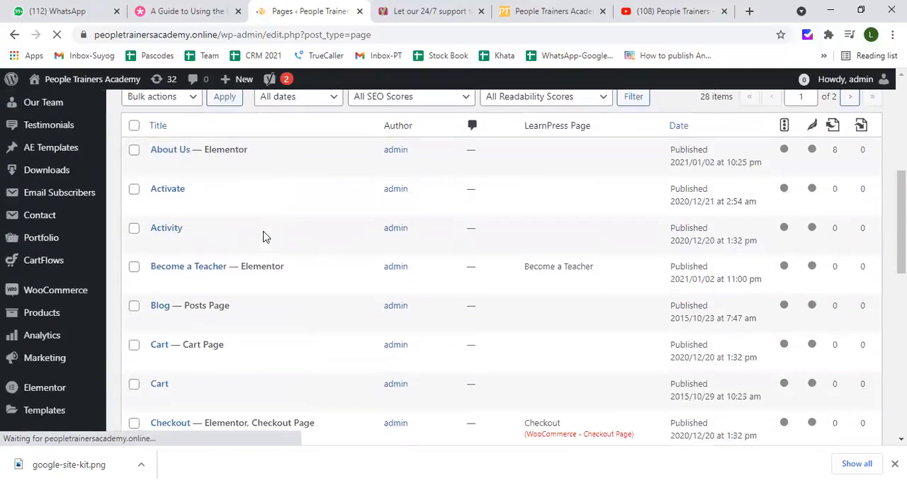
{"action": "scroll", "coordinate": [263, 236], "scroll_direction": "down", "scroll_amount": 7}
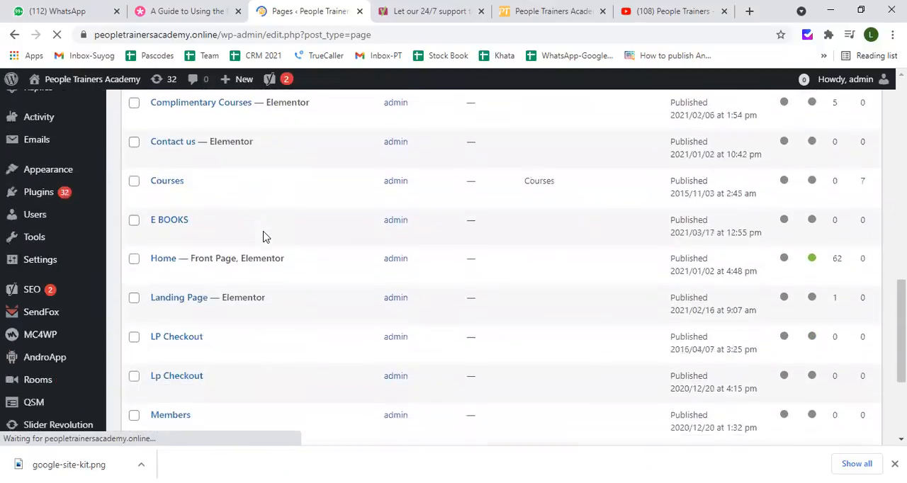
{"action": "scroll", "coordinate": [263, 236], "scroll_direction": "down", "scroll_amount": 1}
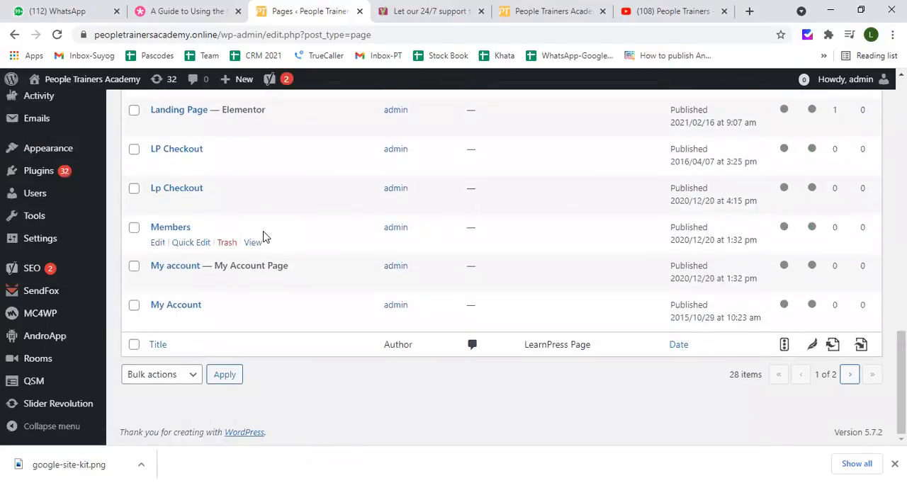
{"action": "left_click", "coordinate": [543, 140]}
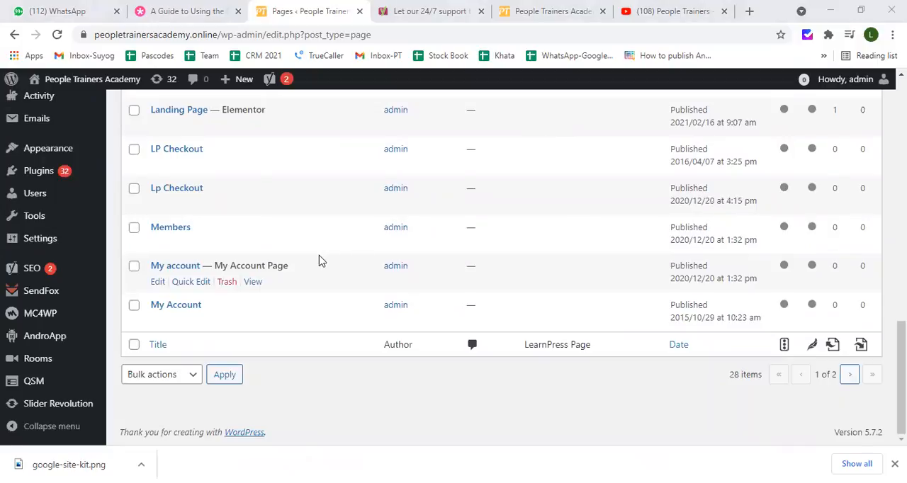
{"action": "scroll", "coordinate": [268, 260], "scroll_direction": "up", "scroll_amount": 4}
{"action": "scroll", "coordinate": [268, 260], "scroll_direction": "up", "scroll_amount": 2}
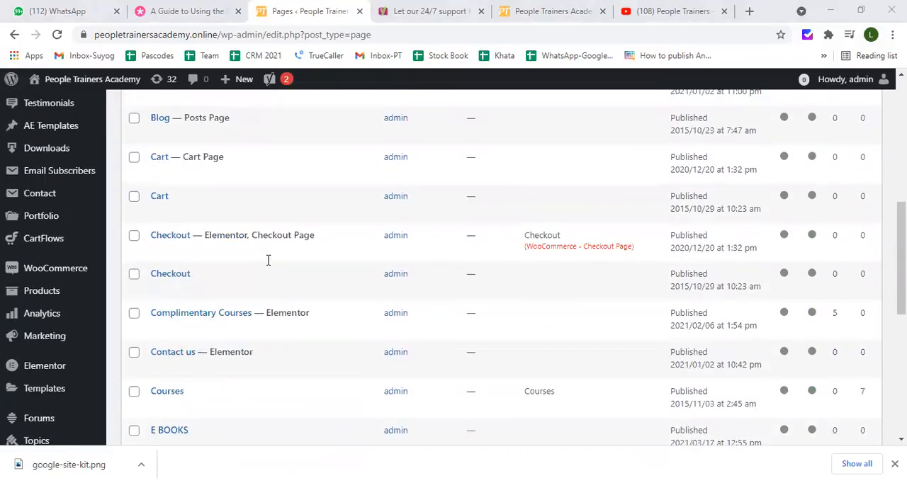
{"action": "scroll", "coordinate": [268, 260], "scroll_direction": "up", "scroll_amount": 3}
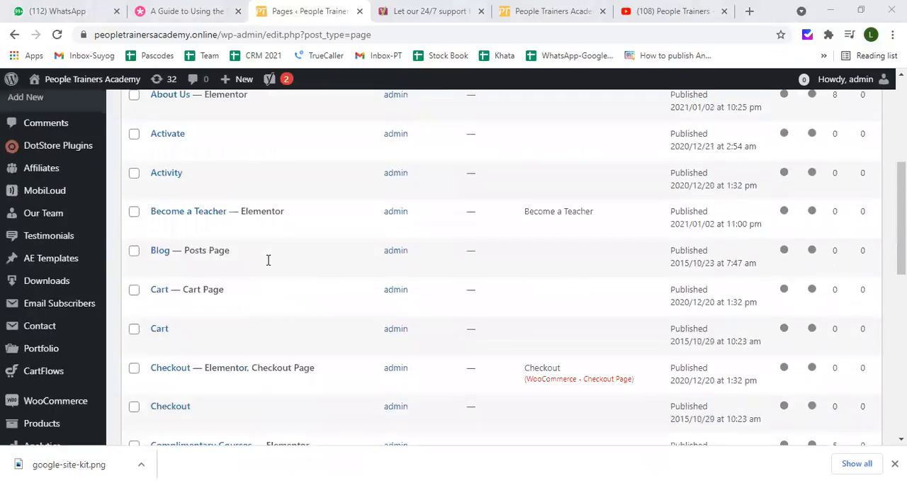
{"action": "scroll", "coordinate": [268, 260], "scroll_direction": "up", "scroll_amount": 1}
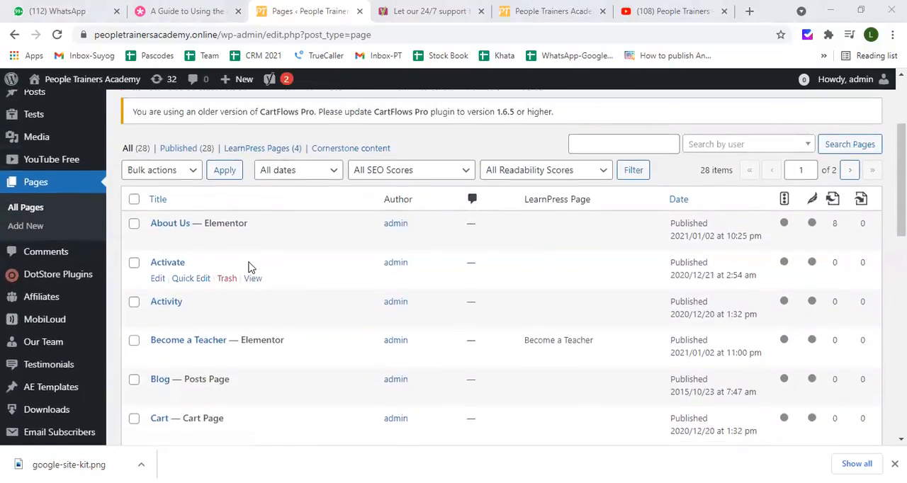
{"action": "scroll", "coordinate": [248, 265], "scroll_direction": "down", "scroll_amount": 2}
{"action": "scroll", "coordinate": [249, 267], "scroll_direction": "down", "scroll_amount": 5}
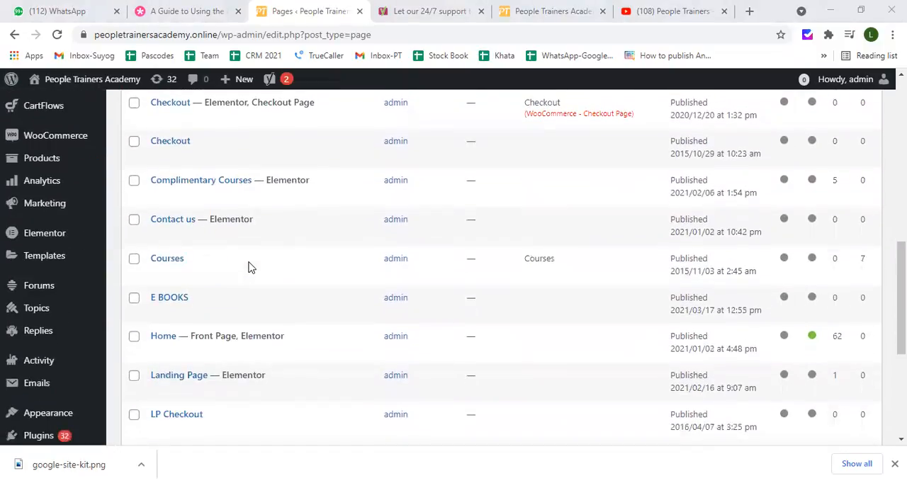
Open the Home front page for editing in the WordPress page editor
{"action": "mouse_move", "coordinate": [241, 269]}
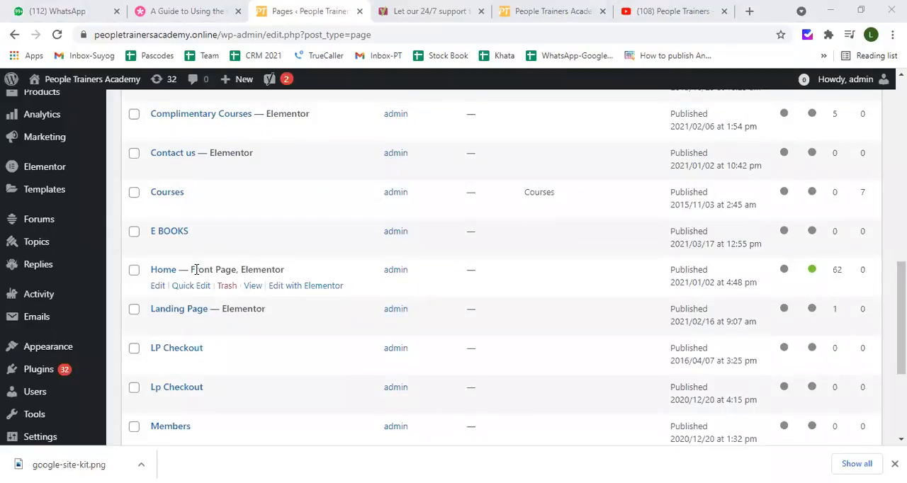
{"action": "left_click", "coordinate": [161, 292]}
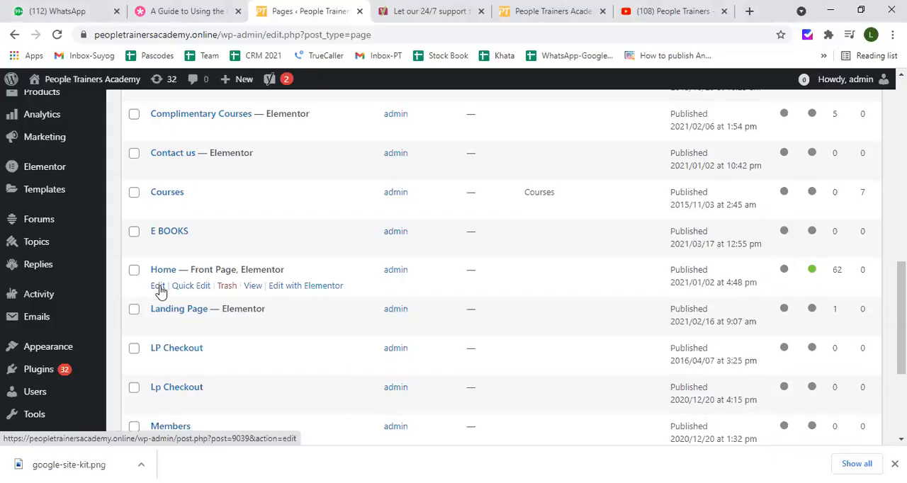
{"action": "left_click", "coordinate": [157, 286]}
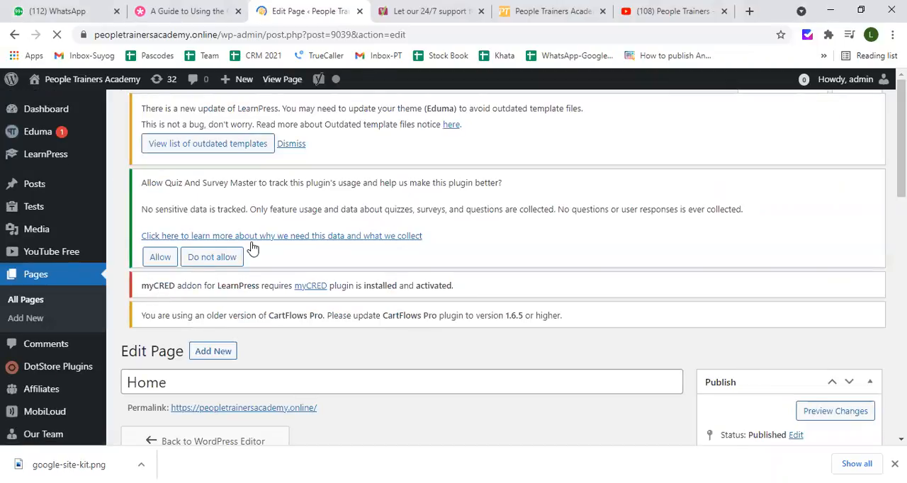
Examine the Yoast SEO section of the Home page, including the focus keyphrase field and the Google preview
{"action": "scroll", "coordinate": [258, 247], "scroll_direction": "down", "scroll_amount": 3}
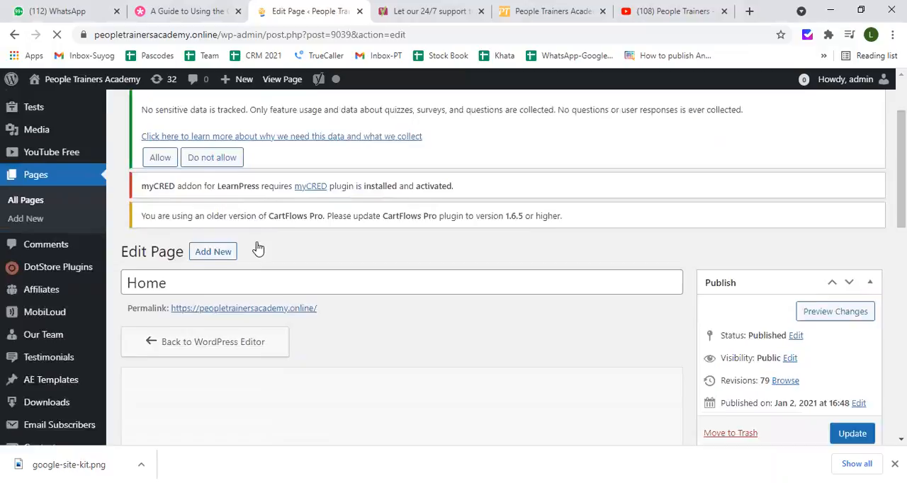
{"action": "scroll", "coordinate": [257, 247], "scroll_direction": "up", "scroll_amount": 2}
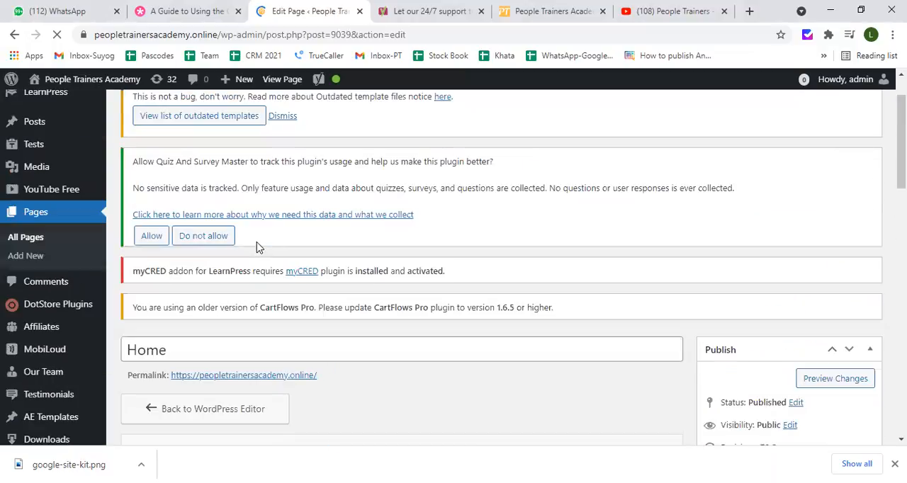
{"action": "scroll", "coordinate": [258, 247], "scroll_direction": "down", "scroll_amount": 3}
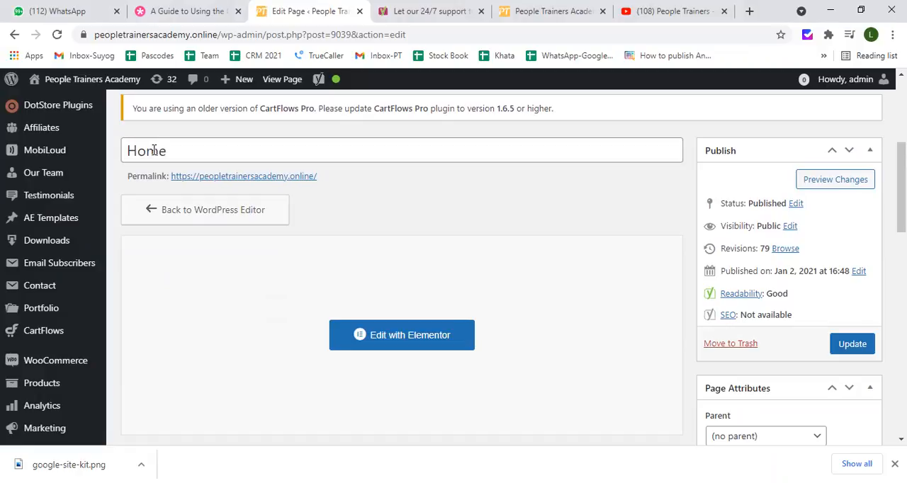
{"action": "scroll", "coordinate": [153, 151], "scroll_direction": "down", "scroll_amount": 3}
{"action": "scroll", "coordinate": [154, 155], "scroll_direction": "down", "scroll_amount": 2}
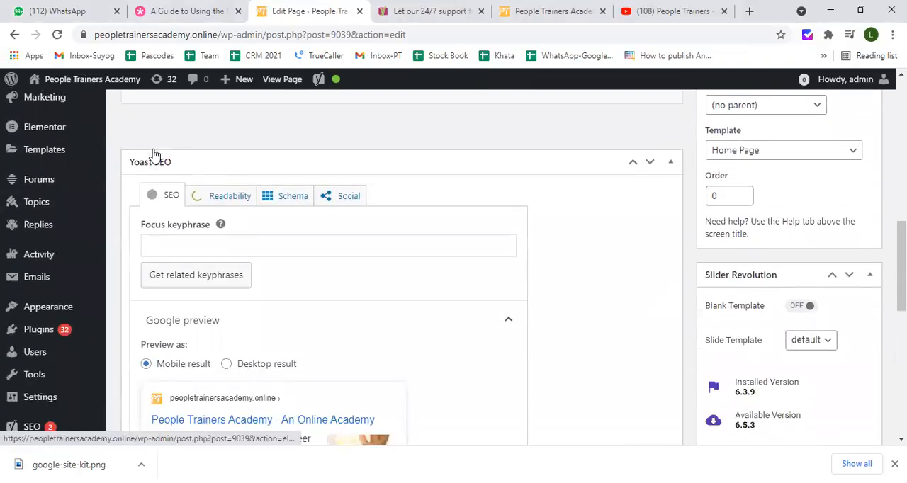
{"action": "scroll", "coordinate": [154, 155], "scroll_direction": "down", "scroll_amount": 1}
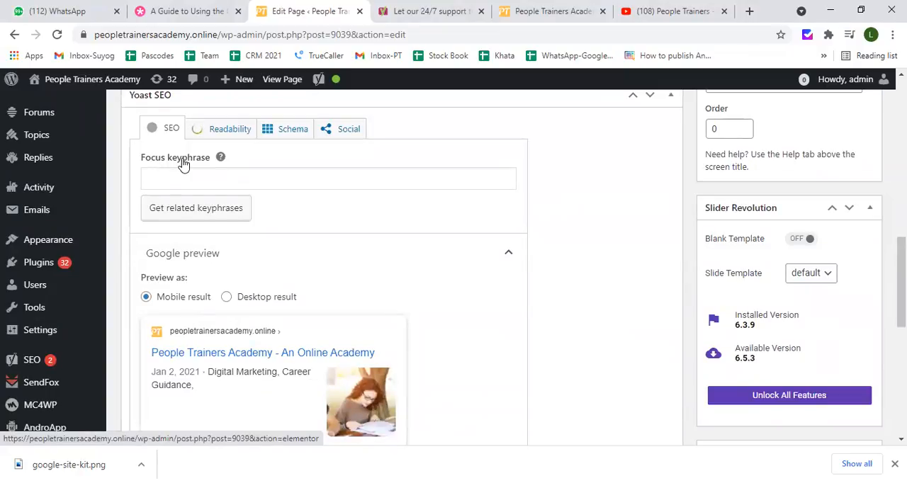
{"action": "scroll", "coordinate": [183, 164], "scroll_direction": "up", "scroll_amount": 1}
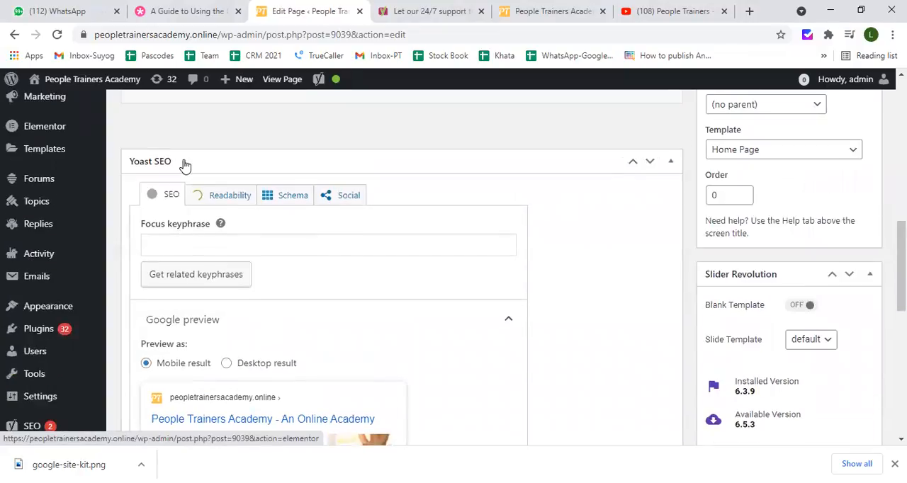
{"action": "scroll", "coordinate": [183, 165], "scroll_direction": "down", "scroll_amount": 2}
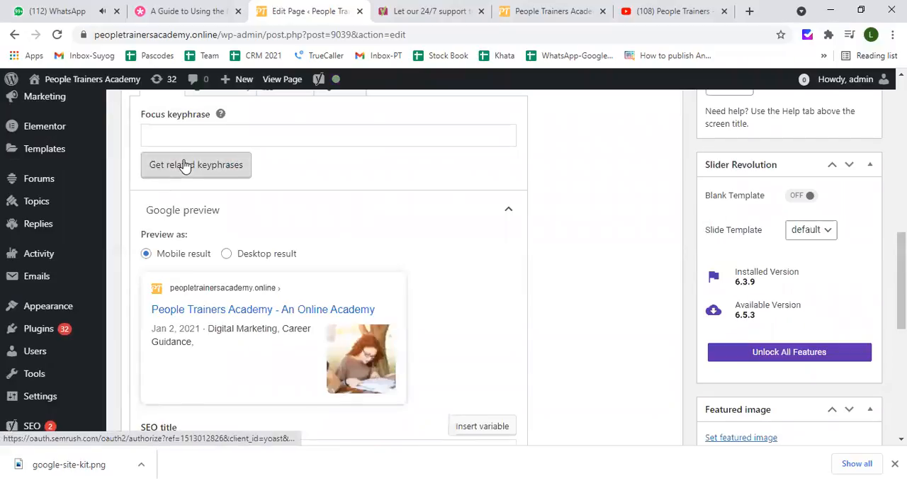
{"action": "scroll", "coordinate": [186, 178], "scroll_direction": "up", "scroll_amount": 3}
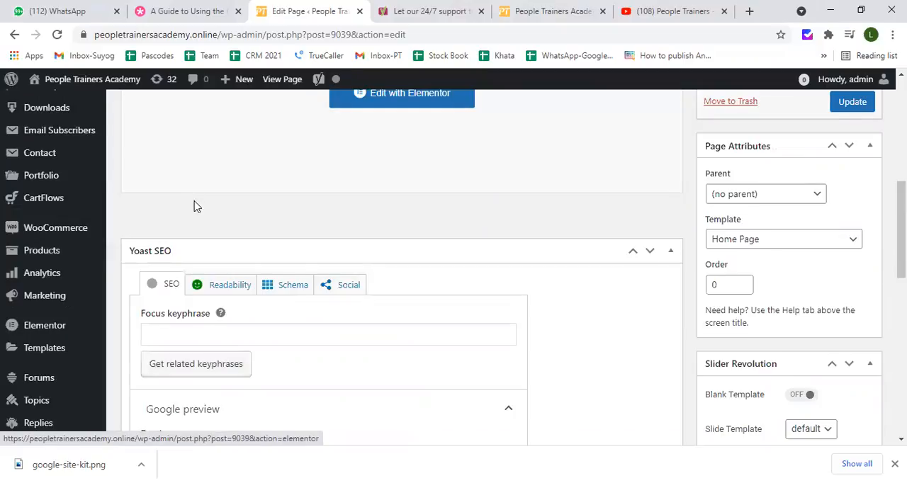
{"action": "scroll", "coordinate": [194, 205], "scroll_direction": "down", "scroll_amount": 1}
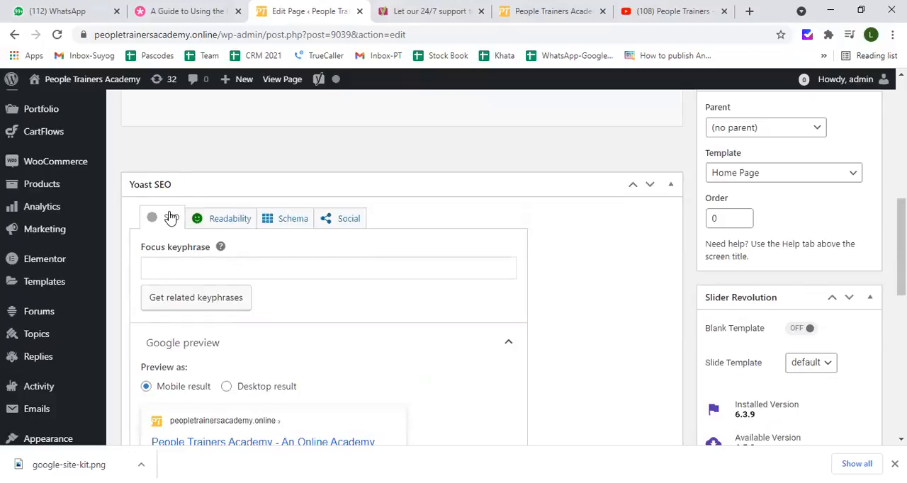
Set the Home page's focus keyphrase to "Digital Marketing"
{"action": "left_click", "coordinate": [174, 263]}
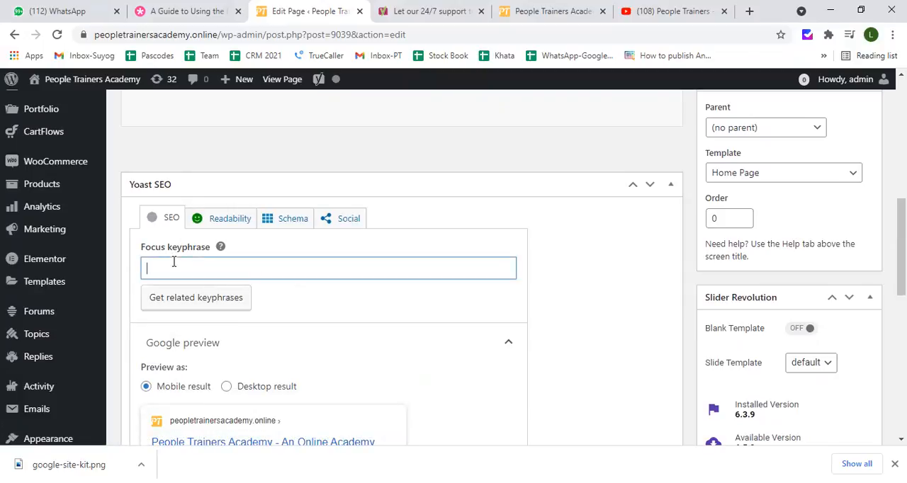
{"action": "type", "text": "Pe"}
{"action": "key", "text": "BackSpace"}
{"action": "key", "text": "BackSpace"}
{"action": "type", "text": "Digital Marketing"}
Read Yoast's help article on choosing the right focus keyword, including its long-tail keywords section, and return to the page editor
{"action": "left_click", "coordinate": [221, 245]}
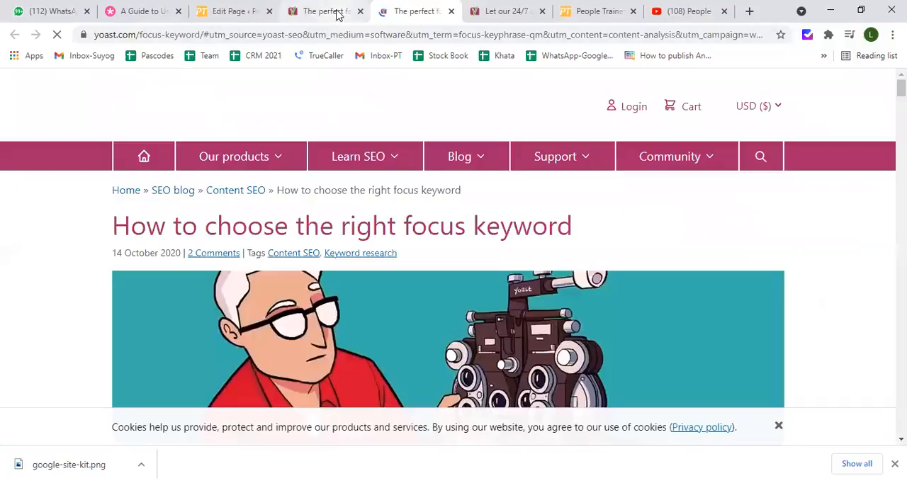
{"action": "left_click", "coordinate": [327, 12]}
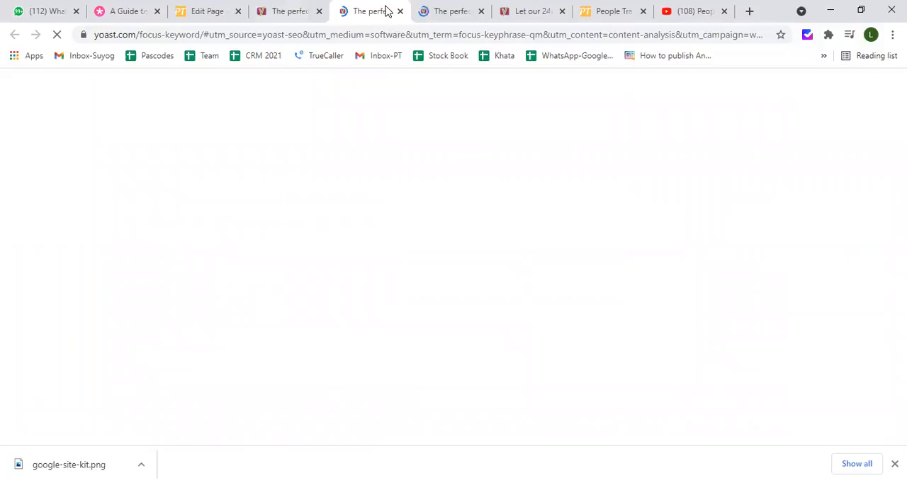
{"action": "left_click", "coordinate": [300, 11]}
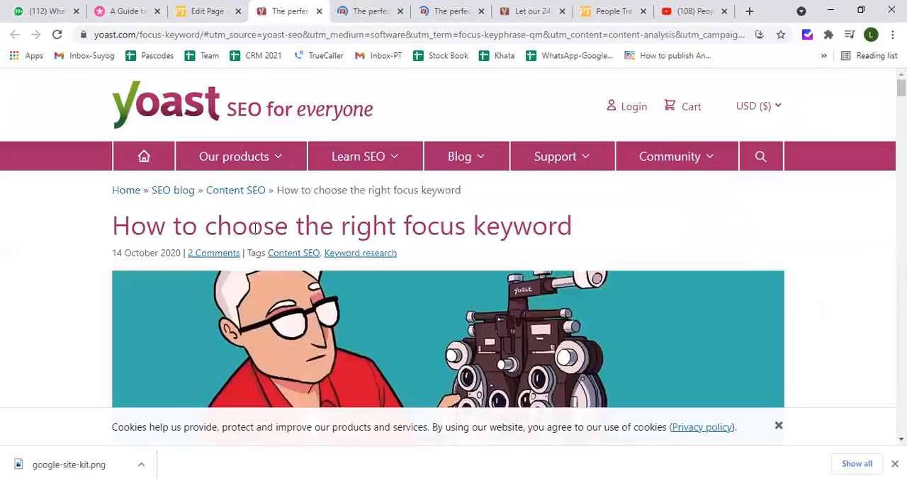
{"action": "scroll", "coordinate": [254, 228], "scroll_direction": "down", "scroll_amount": 1}
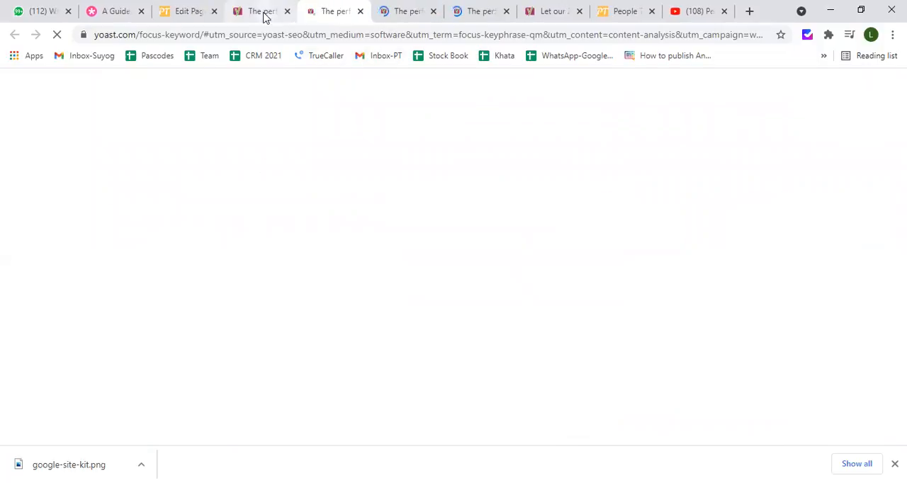
{"action": "left_click", "coordinate": [263, 12]}
{"action": "scroll", "coordinate": [197, 239], "scroll_direction": "down", "scroll_amount": 10}
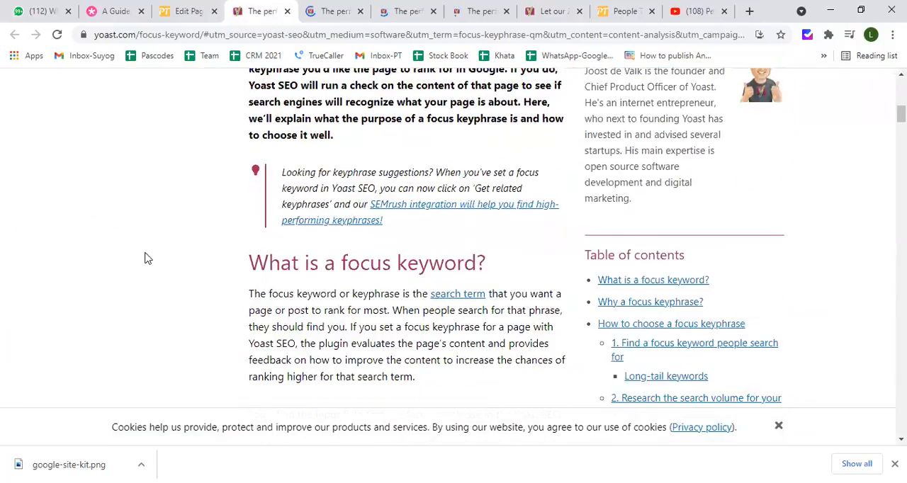
{"action": "scroll", "coordinate": [145, 258], "scroll_direction": "down", "scroll_amount": 10}
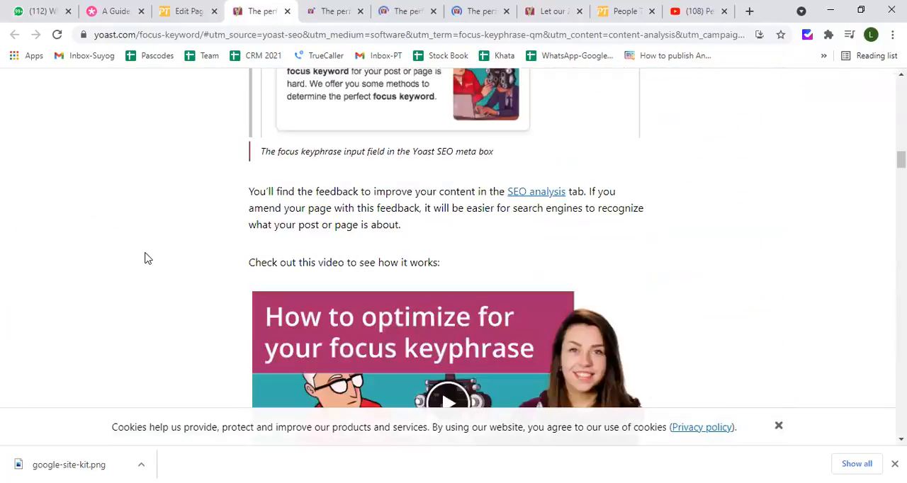
{"action": "scroll", "coordinate": [146, 258], "scroll_direction": "down", "scroll_amount": 5}
{"action": "scroll", "coordinate": [146, 258], "scroll_direction": "down", "scroll_amount": 5}
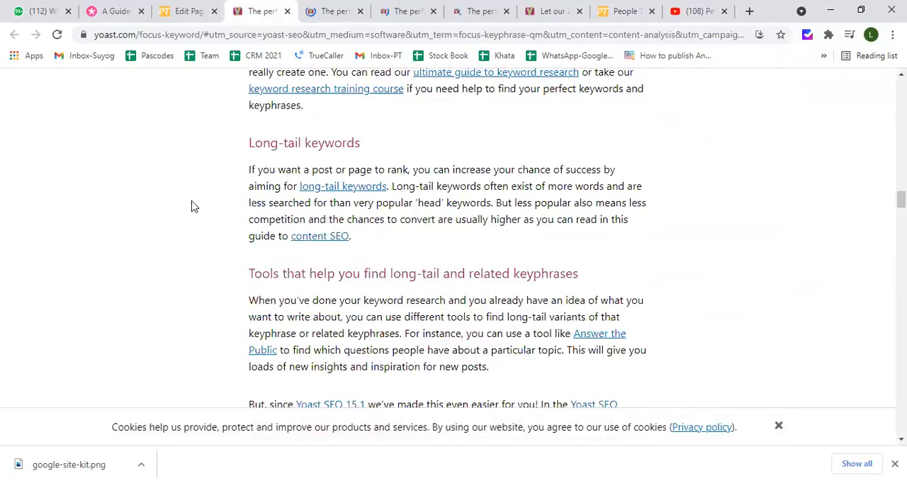
{"action": "left_click", "coordinate": [190, 14]}
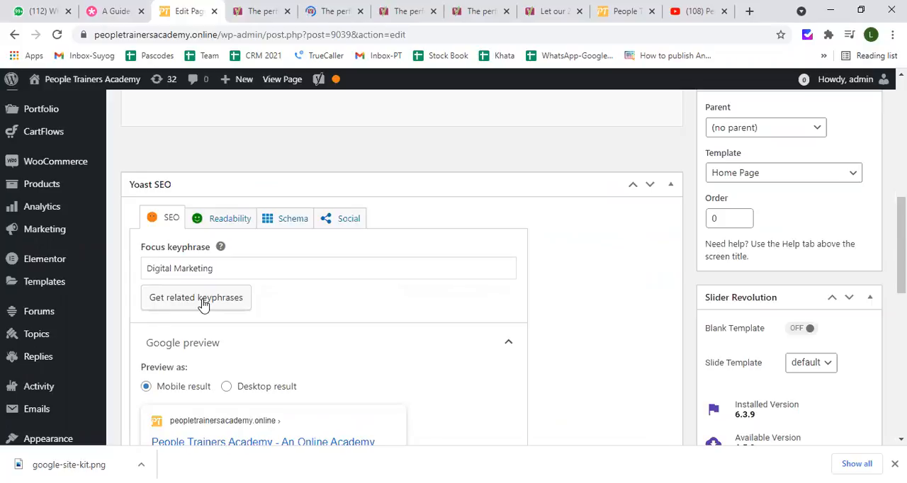
Close the duplicate focus keyword help articles and the Yoast support page, keeping the page editor open
{"action": "left_click", "coordinate": [432, 13]}
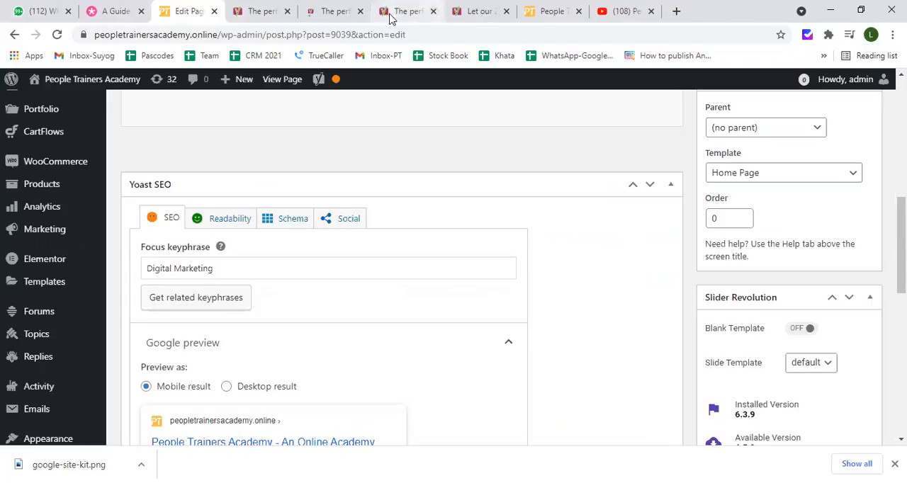
{"action": "left_click", "coordinate": [360, 13]}
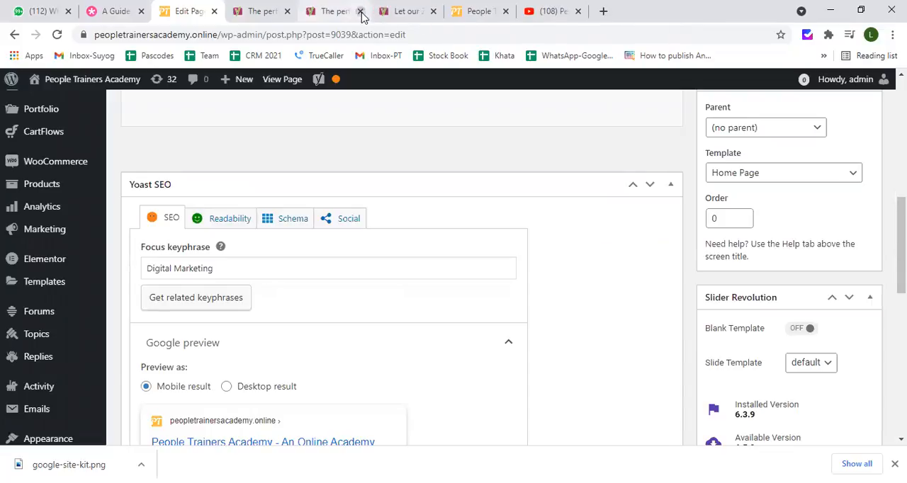
{"action": "left_click", "coordinate": [287, 13]}
{"action": "left_click", "coordinate": [287, 13]}
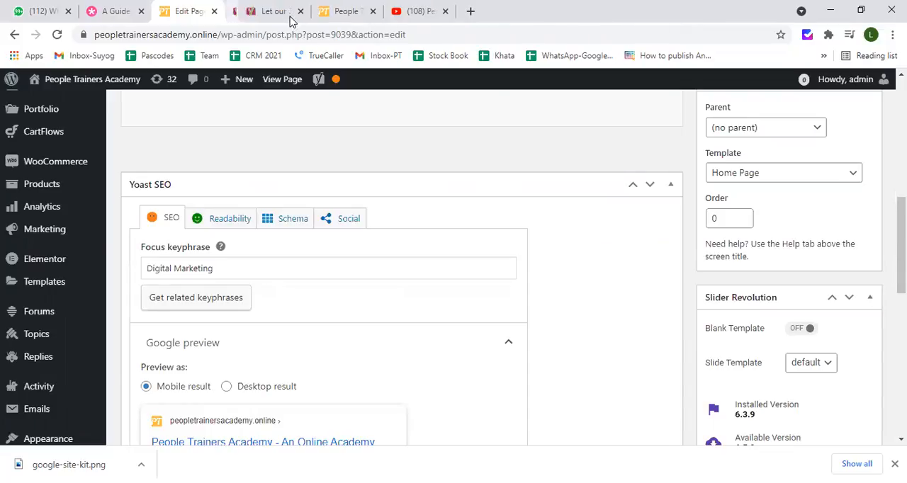
{"action": "left_click", "coordinate": [287, 13]}
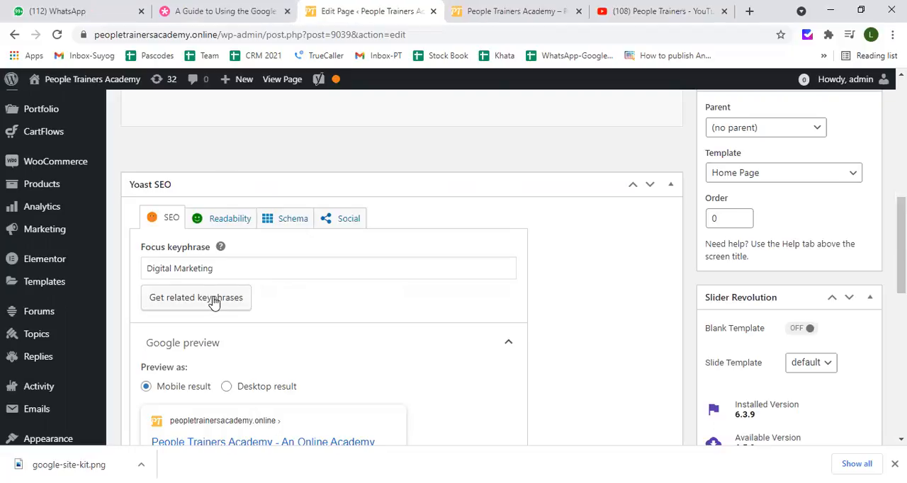
View the live home page of the People Trainers Academy site and return to the page editor
{"action": "left_click", "coordinate": [507, 7]}
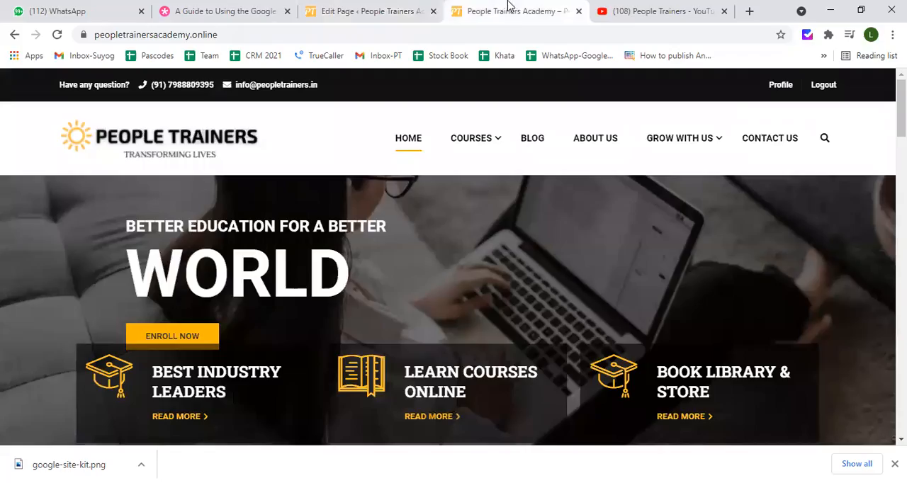
{"action": "left_click", "coordinate": [375, 12]}
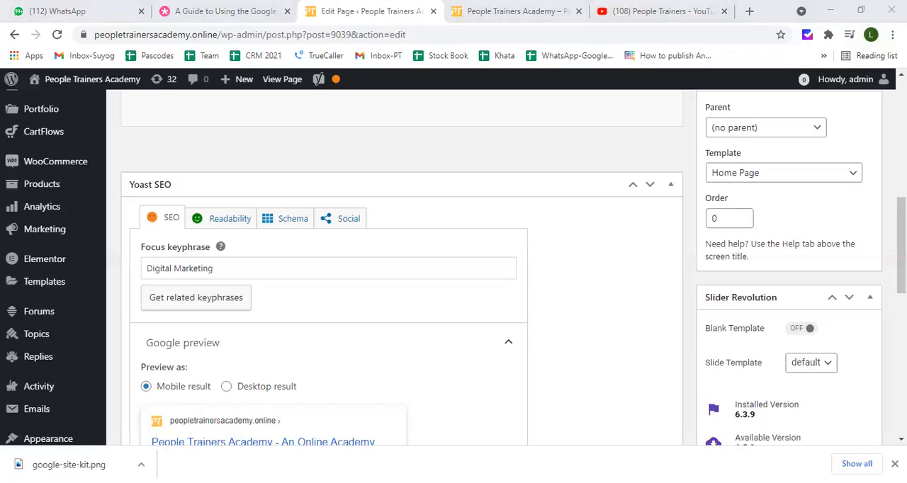
Examine the focus keyphrase and Google preview, comparing the desktop result with the mobile result
{"action": "scroll", "coordinate": [401, 269], "scroll_direction": "down", "scroll_amount": 3}
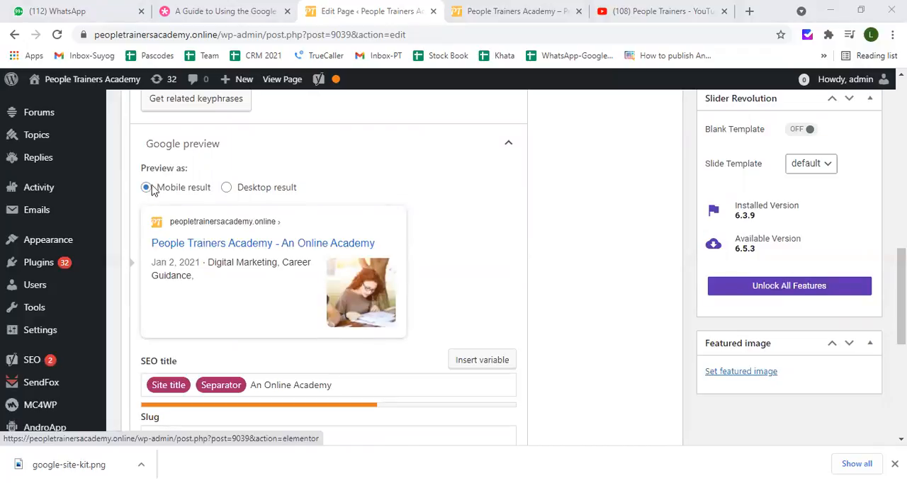
{"action": "scroll", "coordinate": [177, 167], "scroll_direction": "up", "scroll_amount": 1}
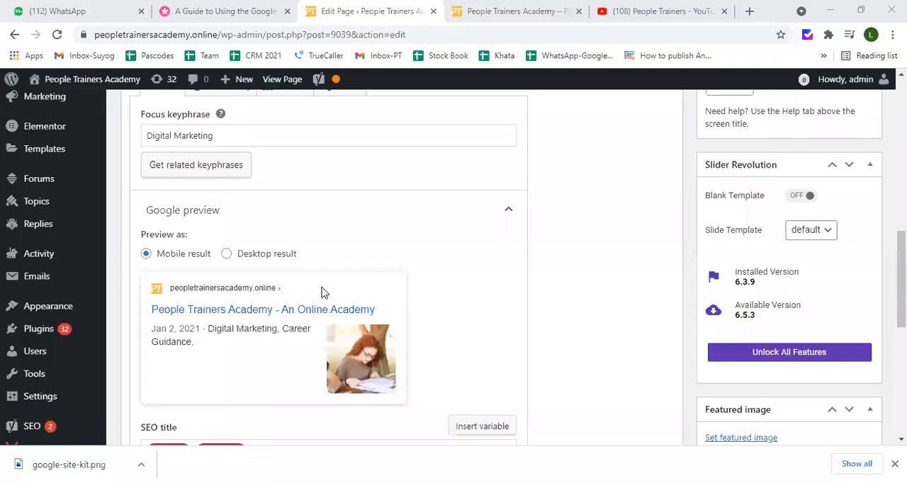
{"action": "scroll", "coordinate": [235, 261], "scroll_direction": "up", "scroll_amount": 1}
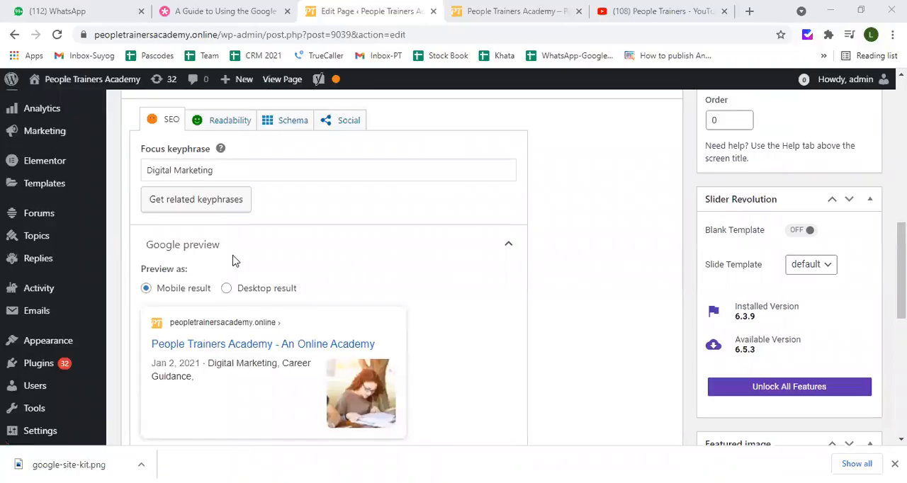
{"action": "scroll", "coordinate": [235, 261], "scroll_direction": "up", "scroll_amount": 1}
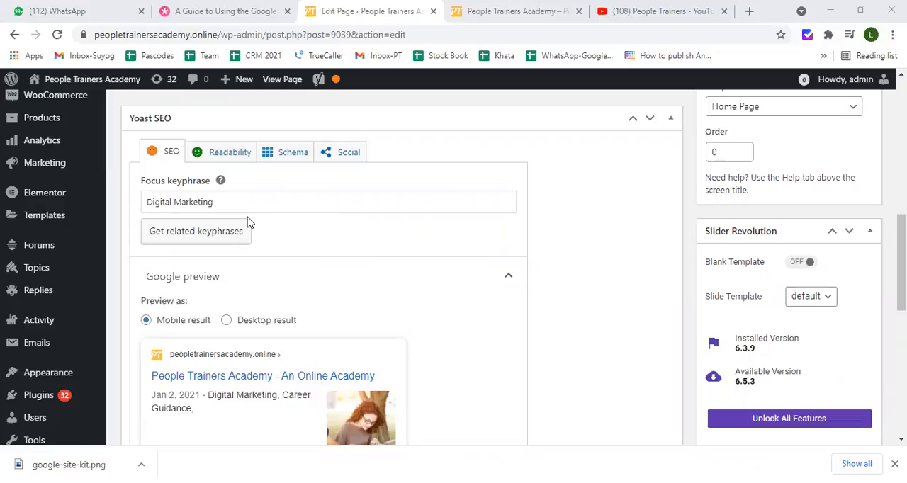
{"action": "scroll", "coordinate": [240, 285], "scroll_direction": "down", "scroll_amount": 1}
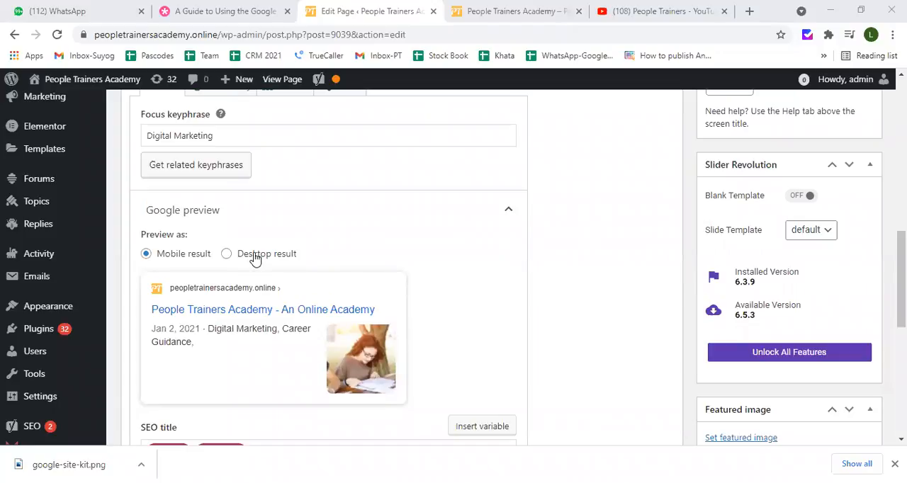
{"action": "scroll", "coordinate": [255, 257], "scroll_direction": "down", "scroll_amount": 1}
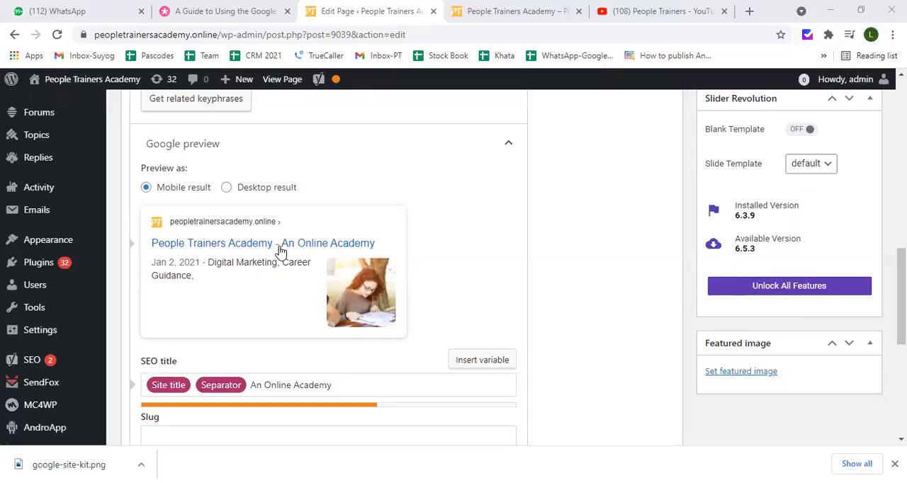
{"action": "left_click", "coordinate": [227, 188]}
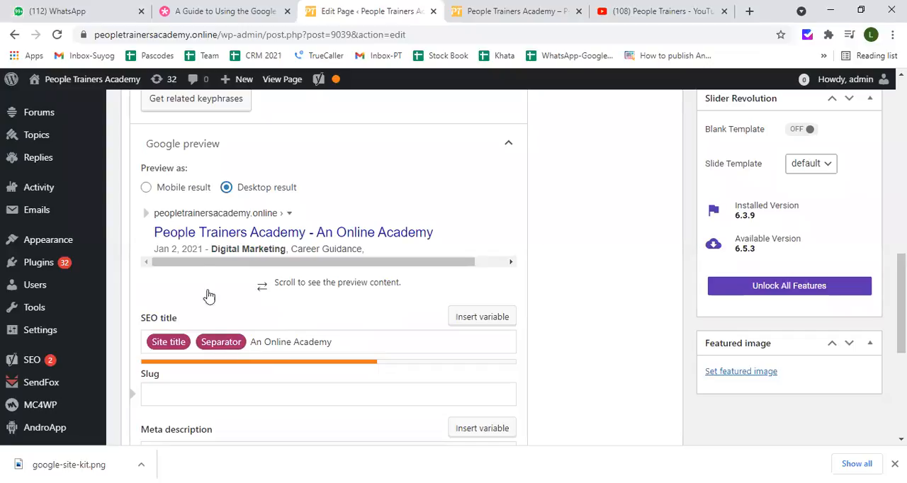
{"action": "left_click", "coordinate": [146, 188]}
Clear the Home page's SEO title and rebuild it with the Site title and Separator variables
{"action": "scroll", "coordinate": [149, 188], "scroll_direction": "down", "scroll_amount": 1}
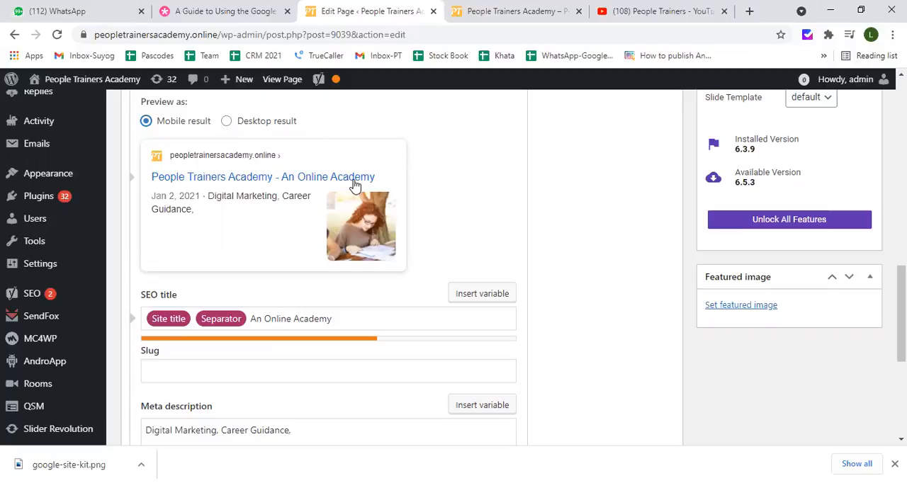
{"action": "left_click", "coordinate": [338, 320]}
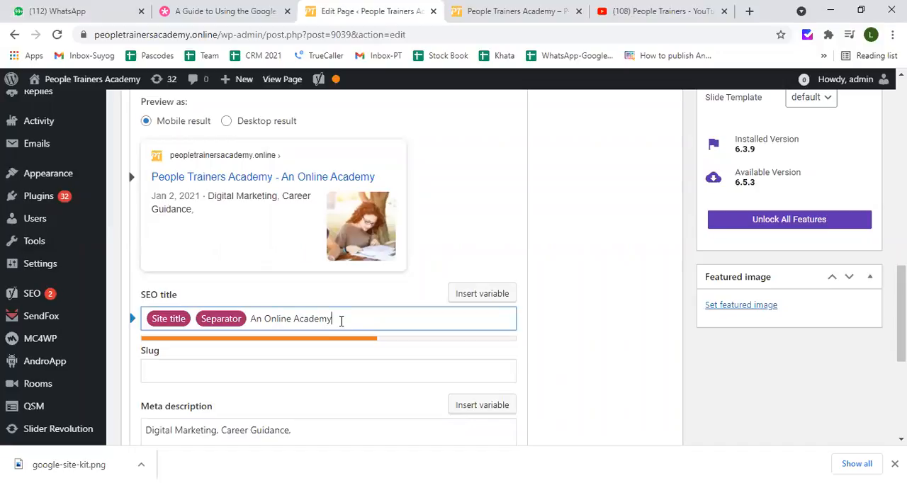
{"action": "key", "text": "ctrl+a"}
{"action": "key", "text": "BackSpace"}
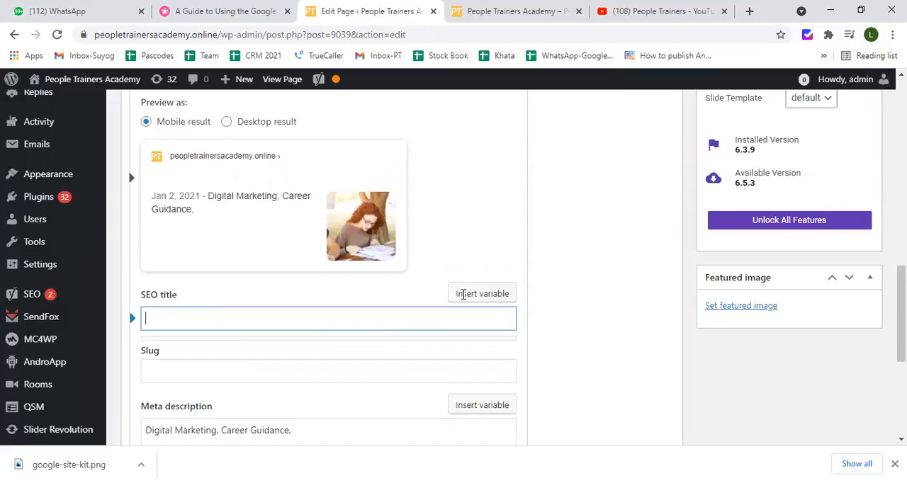
{"action": "left_click", "coordinate": [514, 298]}
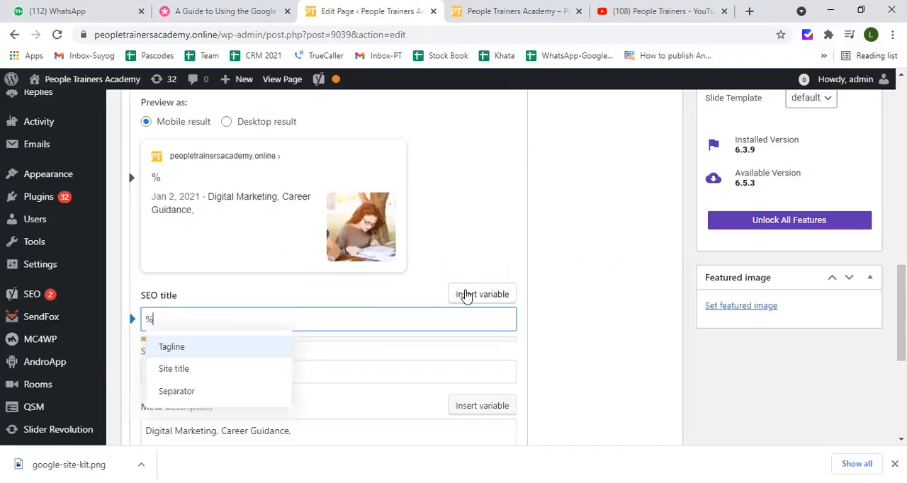
{"action": "left_click", "coordinate": [184, 374]}
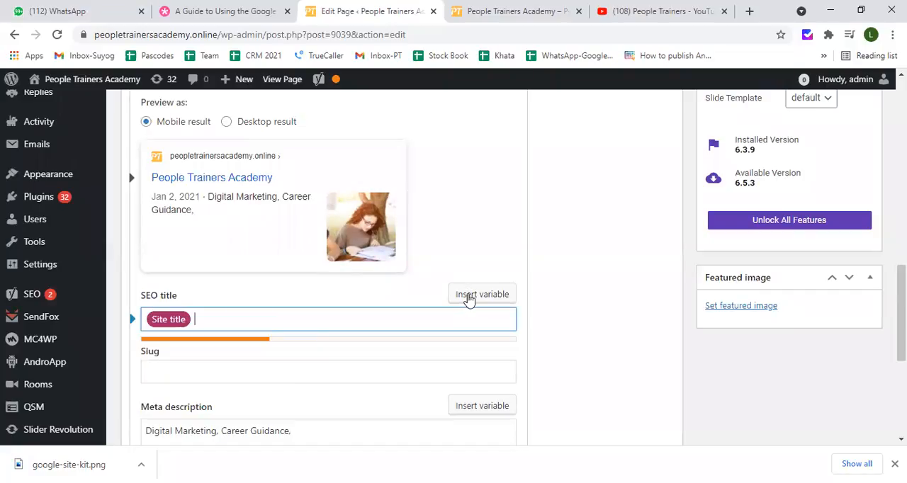
{"action": "type", "text": "%"}
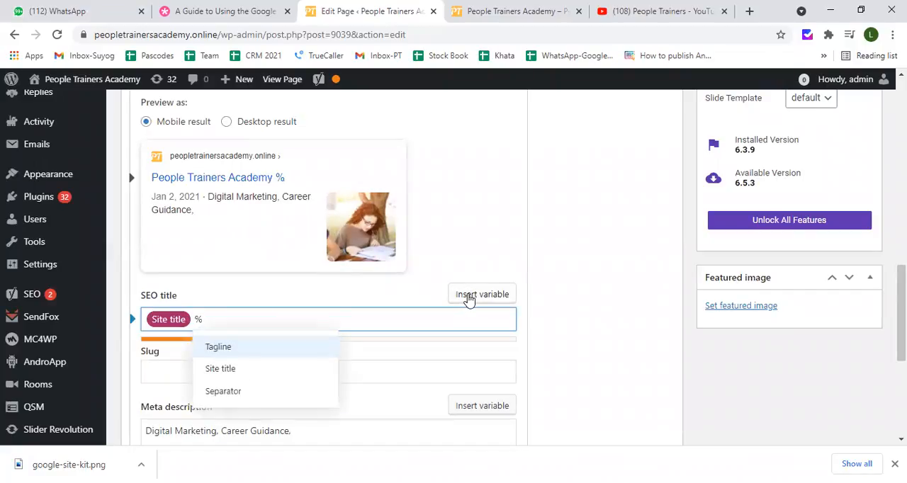
{"action": "left_click", "coordinate": [237, 394]}
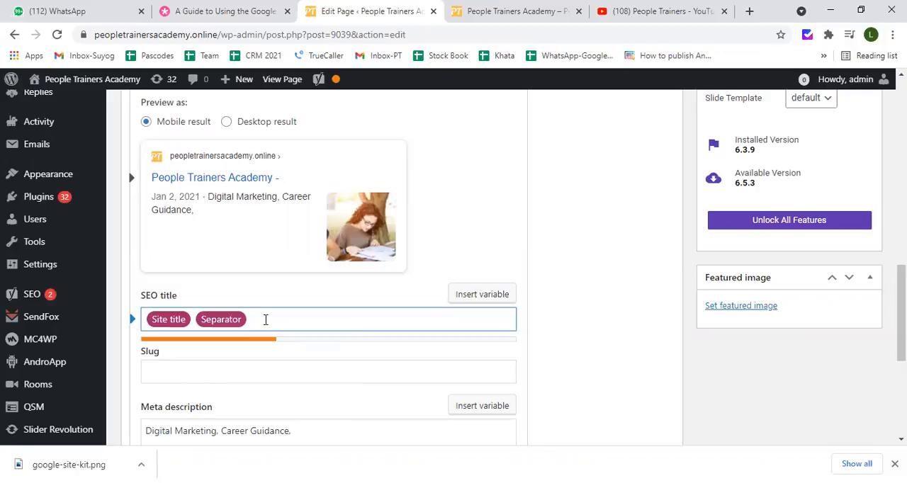
Add the text "A Digital Marketing Academy Online" after the Separator variable in the SEO title
{"action": "type", "text": "A Digital Marketing"}
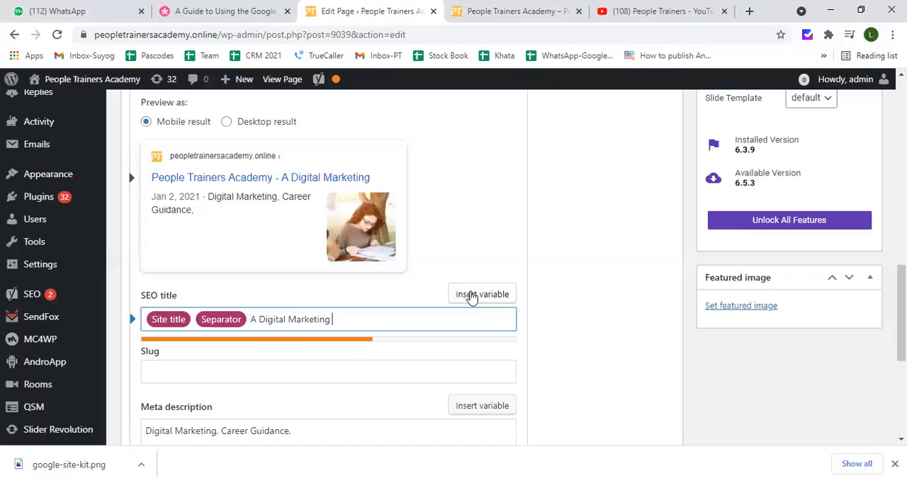
{"action": "type", "text": "Academy Online"}
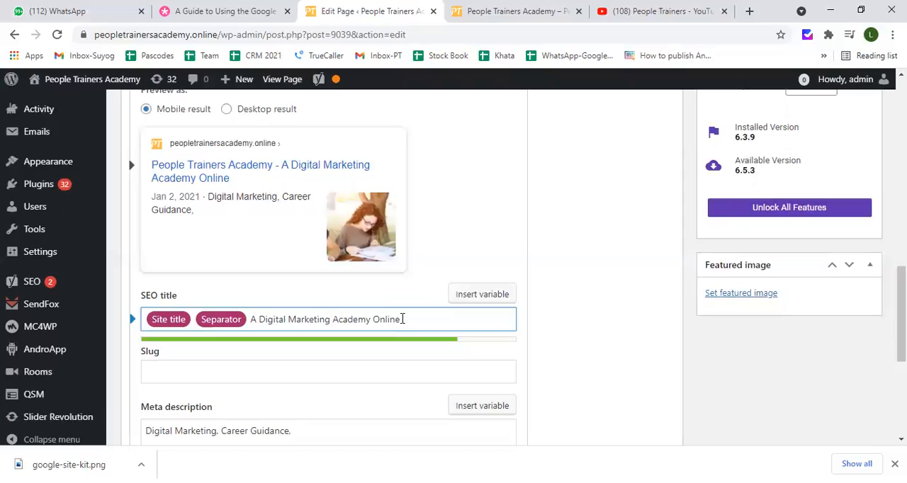
Remove "Academy Online" from the end of the SEO title and enter the same words again
{"action": "key", "text": "BackSpace"}
{"action": "key", "text": "BackSpace"}
{"action": "key", "text": "BackSpace"}
{"action": "key", "text": "BackSpace"}
{"action": "key", "text": "BackSpace"}
{"action": "key", "text": "BackSpace"}
{"action": "key", "text": "BackSpace"}
{"action": "key", "text": "BackSpace"}
{"action": "key", "text": "BackSpace"}
{"action": "key", "text": "BackSpace"}
{"action": "key", "text": "BackSpace"}
{"action": "key", "text": "BackSpace"}
{"action": "key", "text": "BackSpace"}
{"action": "key", "text": "BackSpace"}
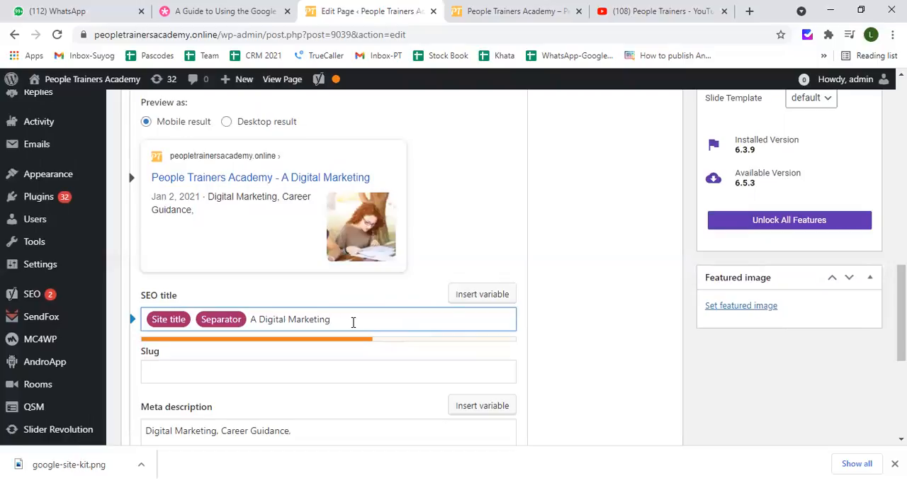
{"action": "type", "text": "Academy"}
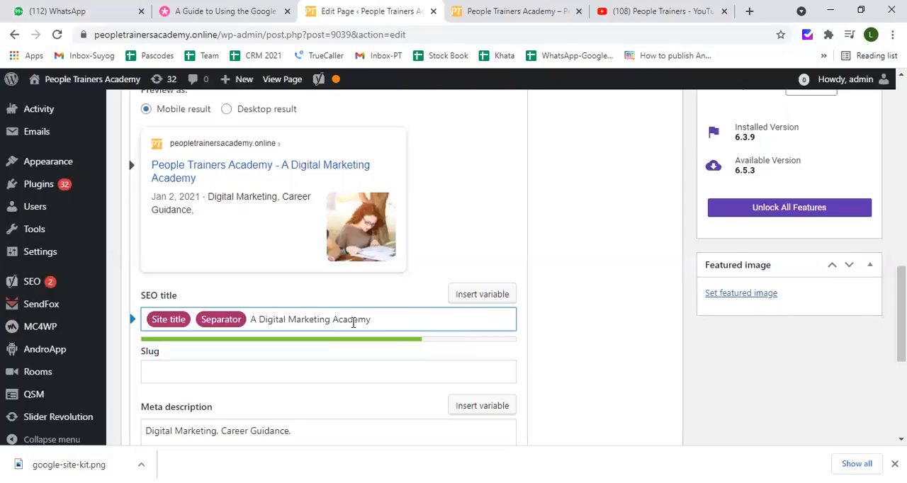
{"action": "type", "text": "Online"}
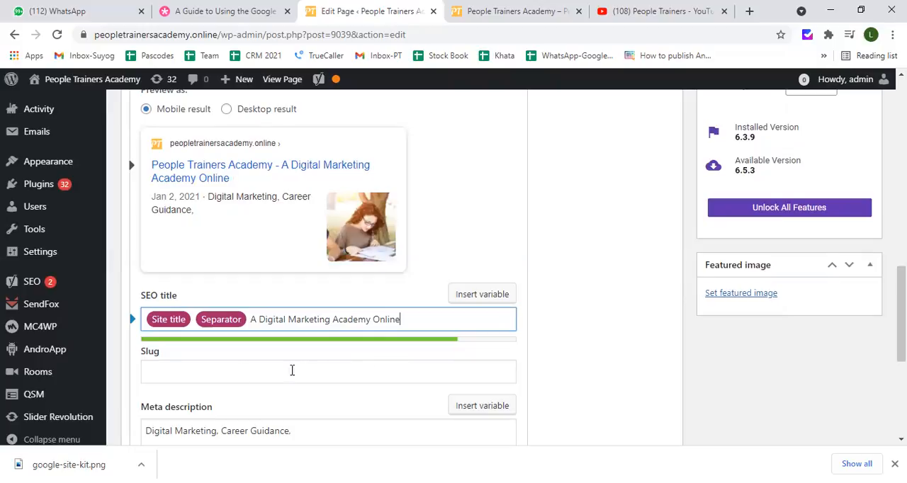
Enter Coaching as the Home page's slug and replace it with "Digital Marketing Training"
{"action": "left_click", "coordinate": [174, 371]}
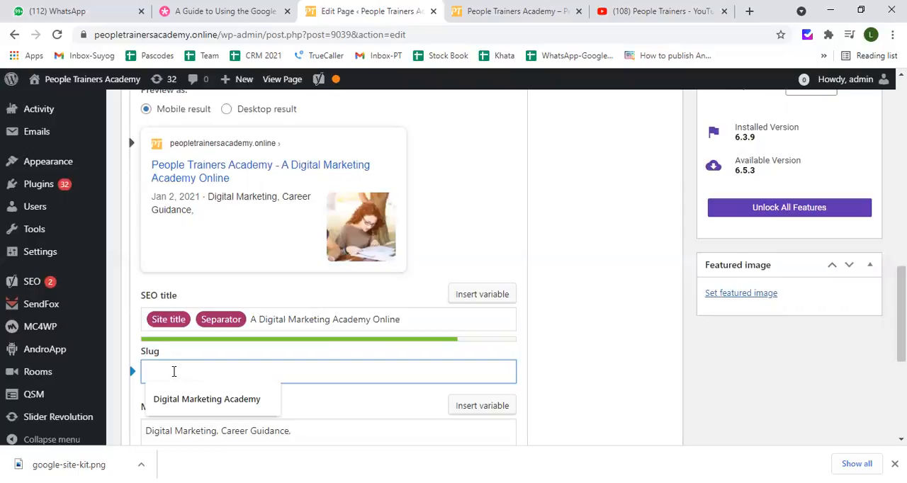
{"action": "type", "text": "Coaching"}
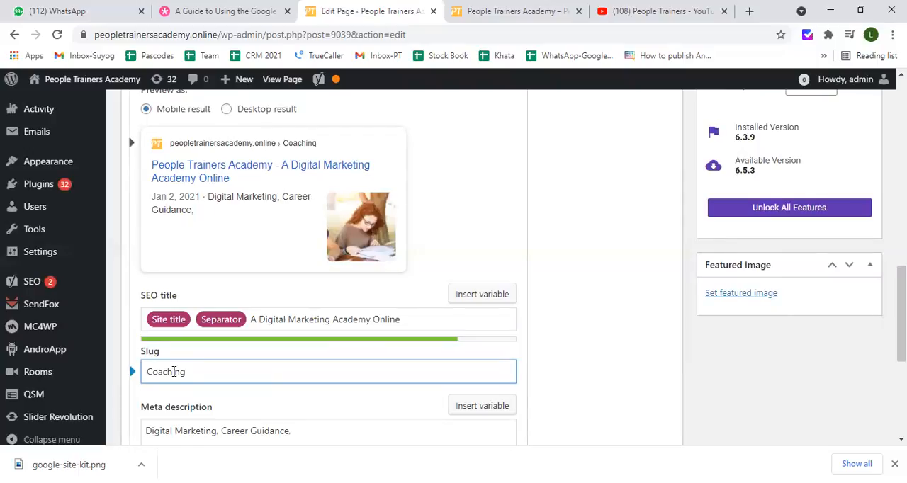
{"action": "key", "text": "BackSpace"}
{"action": "key", "text": "BackSpace"}
{"action": "key", "text": "BackSpace"}
{"action": "key", "text": "BackSpace"}
{"action": "key", "text": "BackSpace"}
{"action": "key", "text": "BackSpace"}
{"action": "key", "text": "BackSpace"}
{"action": "key", "text": "BackSpace"}
{"action": "type", "text": "Digital Marketing"}
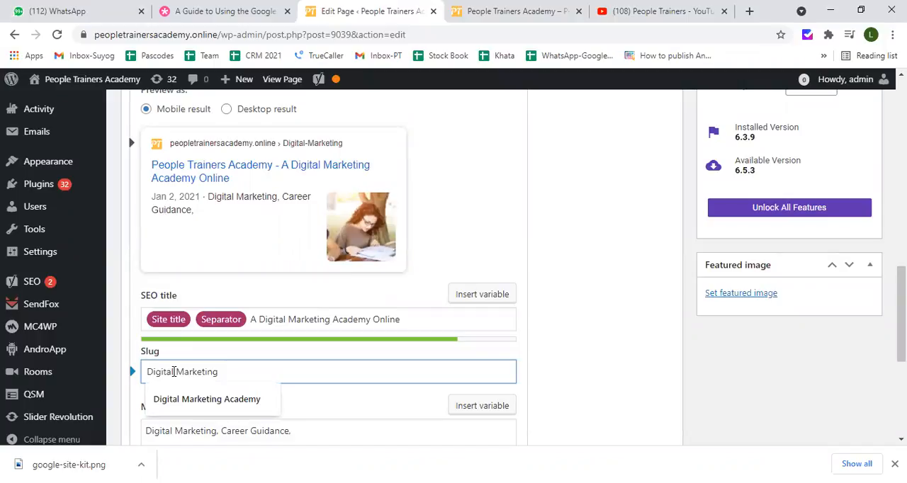
{"action": "type", "text": "Training"}
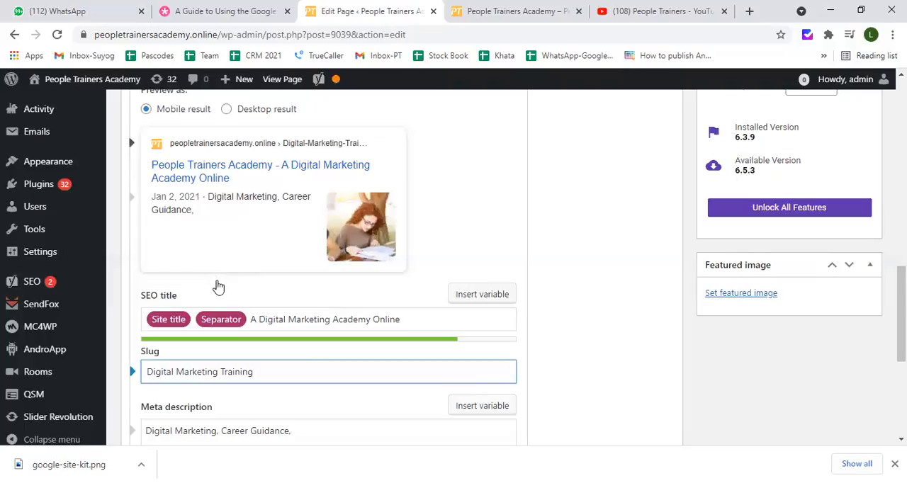
Replace the existing meta description with "People Trainers Academy is a Pioneer Academy Online providing Digital"
{"action": "scroll", "coordinate": [217, 287], "scroll_direction": "down", "scroll_amount": 1}
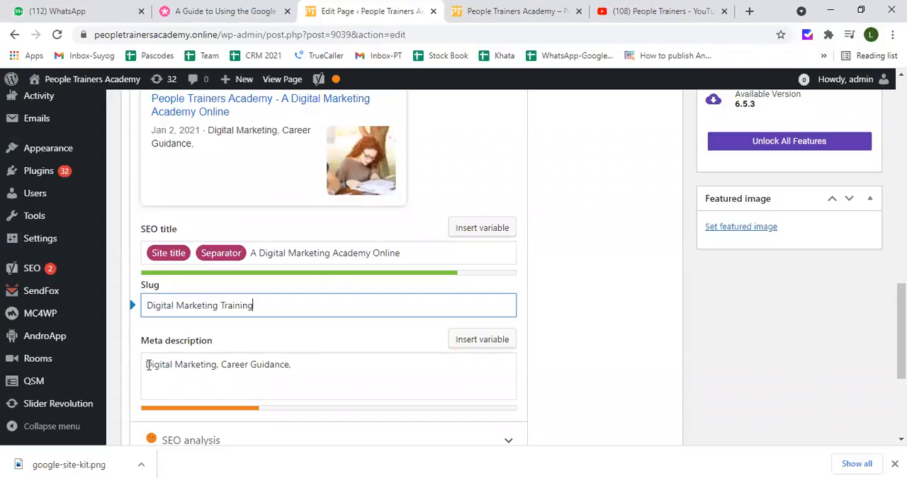
{"action": "triple_click", "coordinate": [291, 366]}
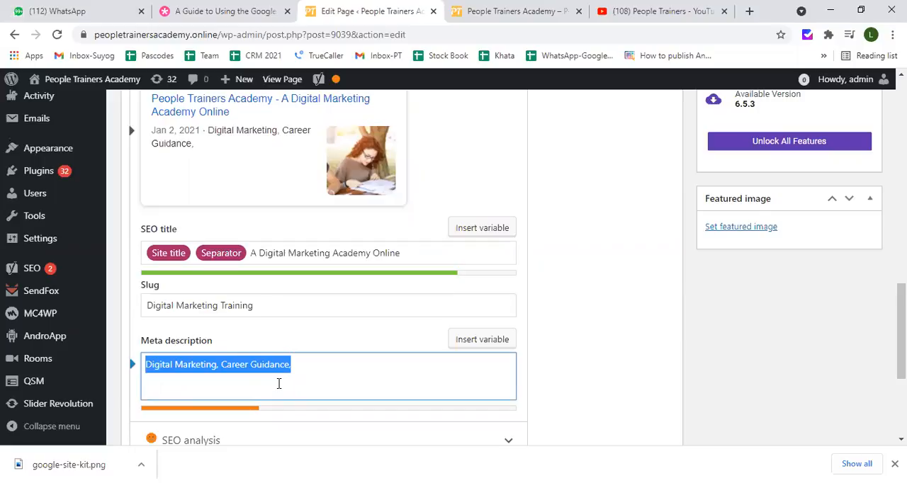
{"action": "type", "text": "People "}
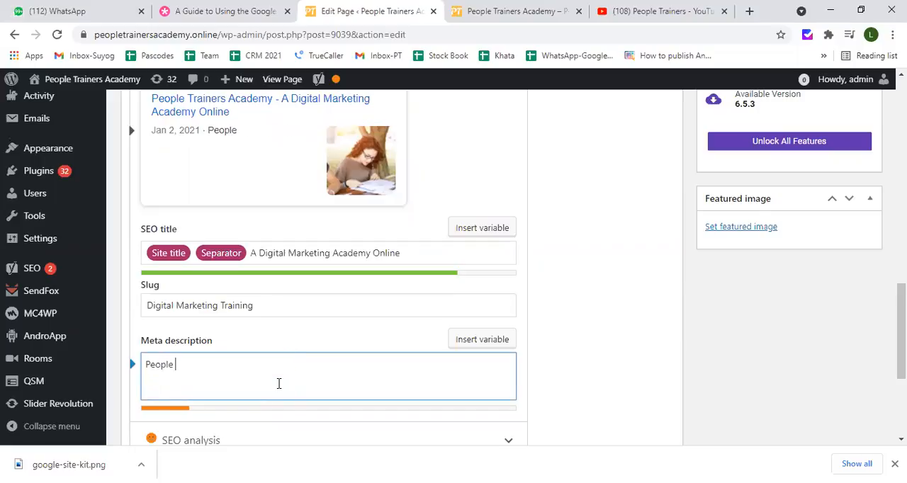
{"action": "type", "text": "Trainers "}
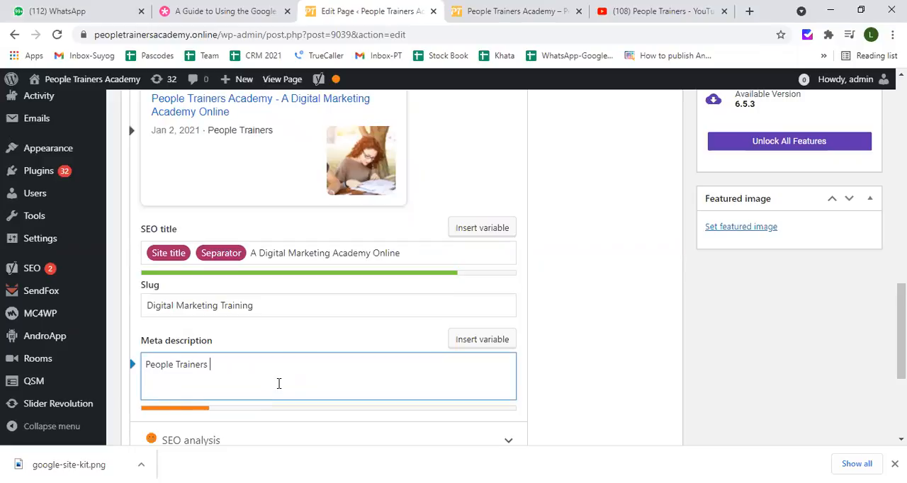
{"action": "type", "text": "Academy is"}
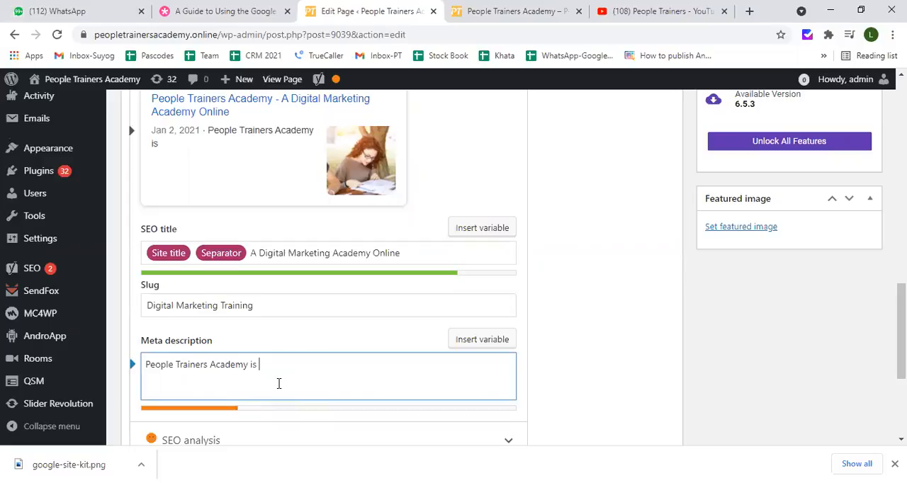
{"action": "type", "text": "a Pioneer Academy Online providing "}
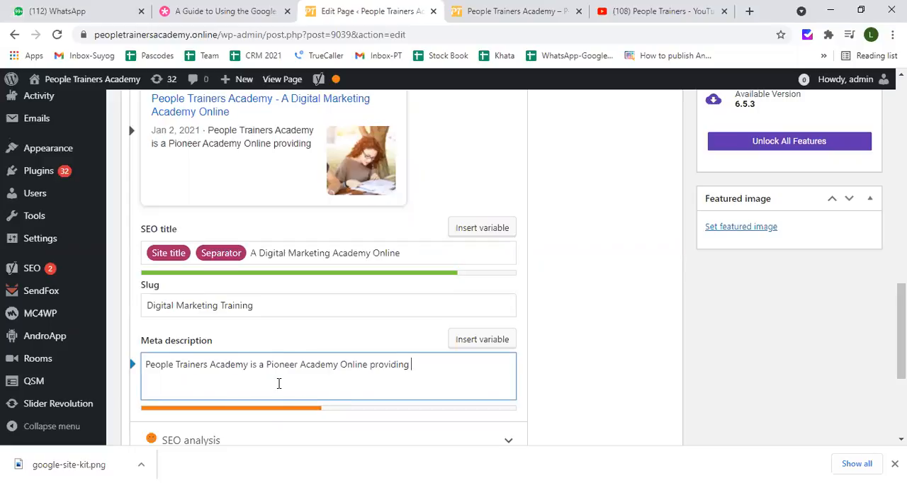
{"action": "type", "text": "Digital "}
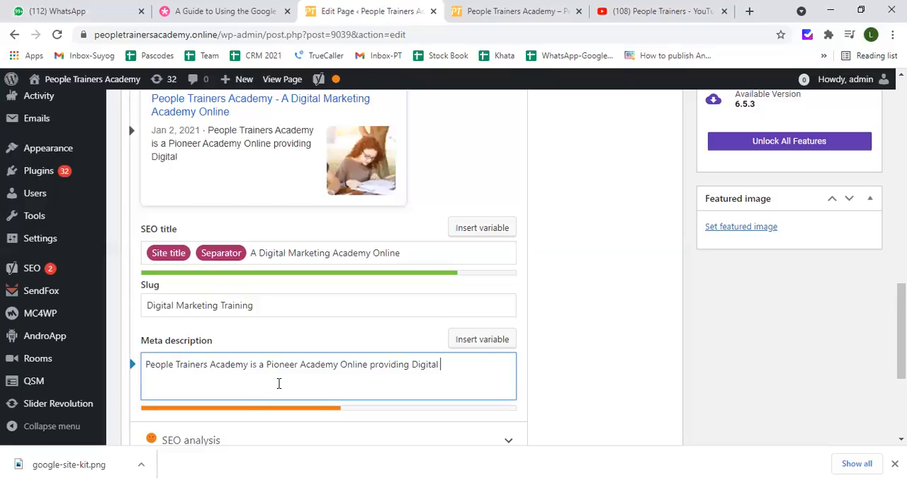
{"action": "type", "text": "Marketing Rraining"}
Continue the meta description with "Marketing Training Services to the Entrepreneurs, Freeloancers, Educators"
{"action": "key", "text": "BackSpace"}
{"action": "key", "text": "BackSpace"}
{"action": "key", "text": "BackSpace"}
{"action": "key", "text": "BackSpace"}
{"action": "key", "text": "BackSpace"}
{"action": "key", "text": "BackSpace"}
{"action": "key", "text": "BackSpace"}
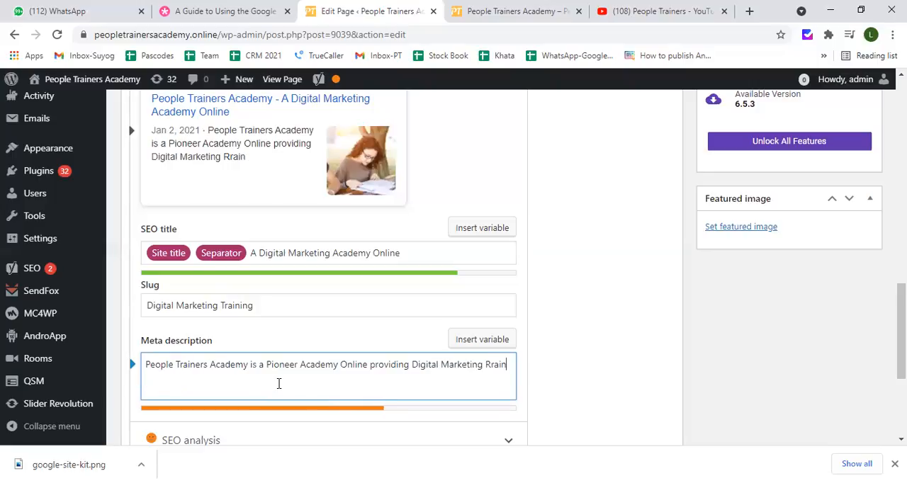
{"action": "key", "text": "BackSpace"}
{"action": "type", "text": "Training"}
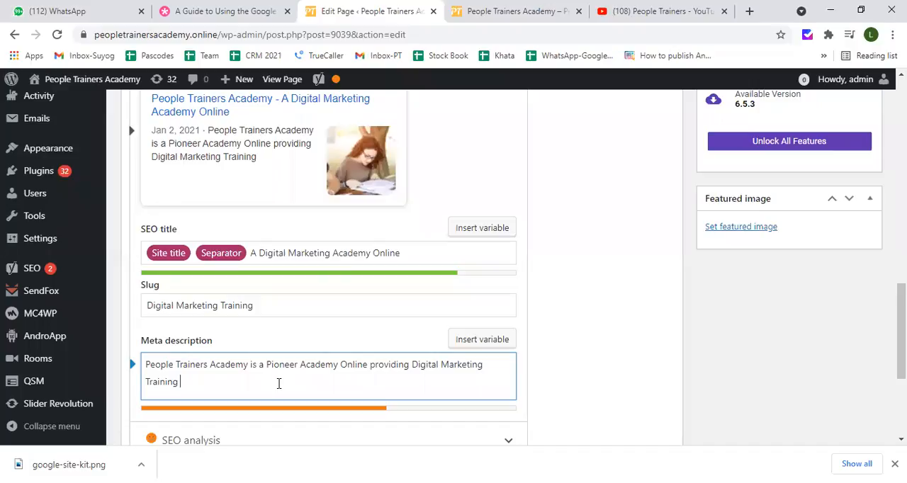
{"action": "type", "text": " Services to the"}
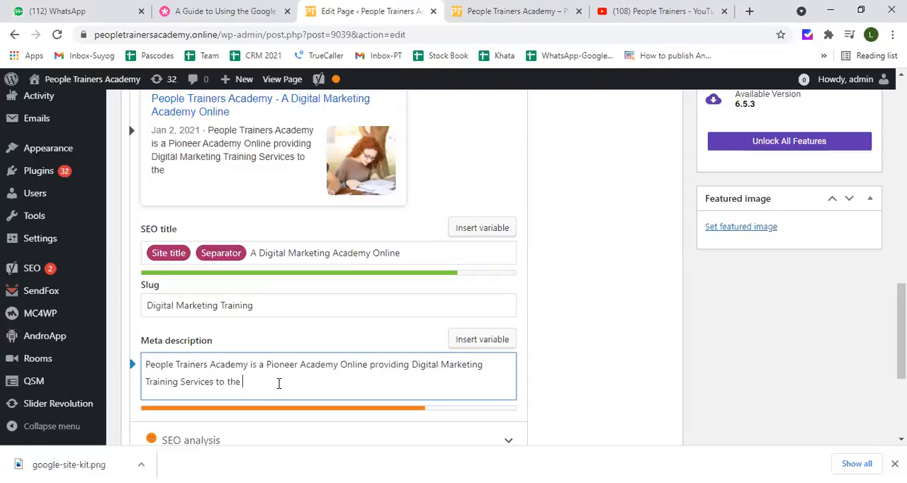
{"action": "type", "text": "Entrepreneurs, Freeloancers, Ed"}
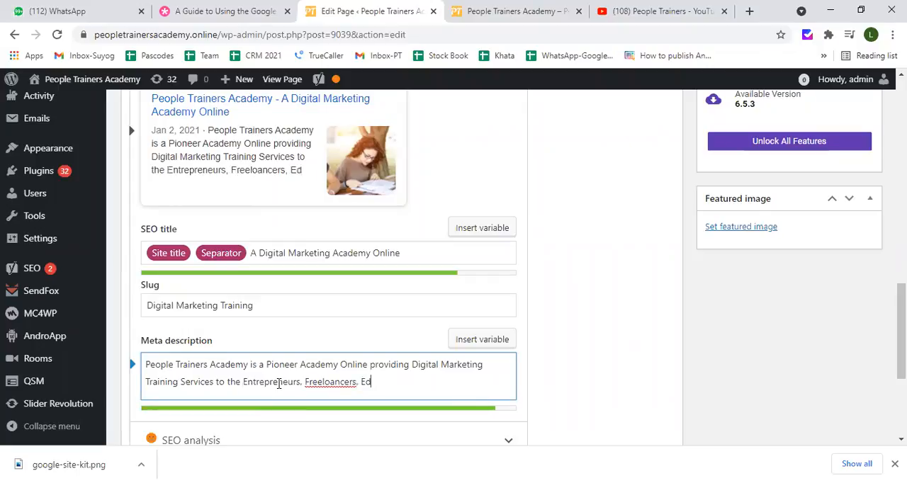
{"action": "type", "text": "ucators"}
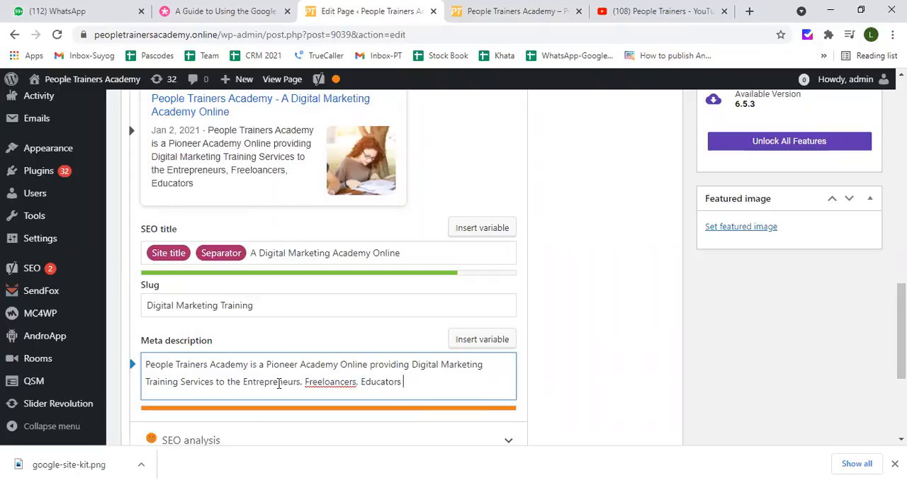
Correct the misspelled word "Freeloancers" in the meta description to "Freelancers"
{"action": "right_click", "coordinate": [338, 383]}
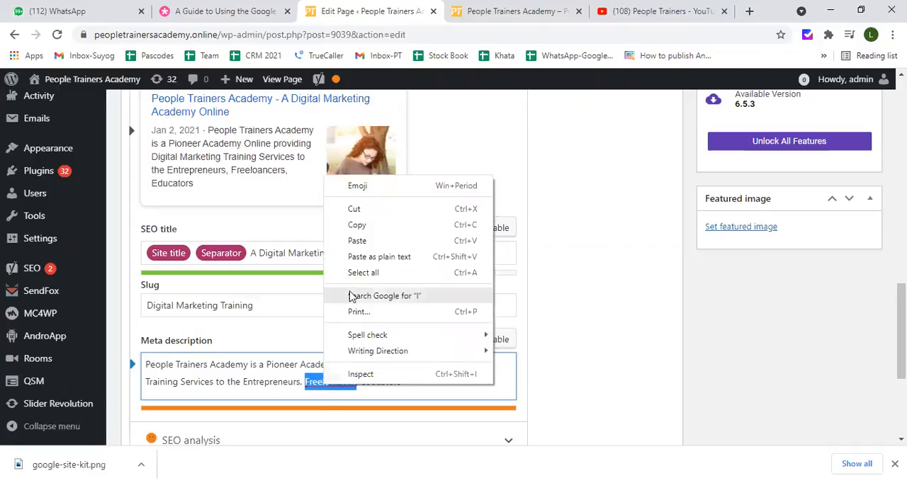
{"action": "left_click", "coordinate": [314, 390]}
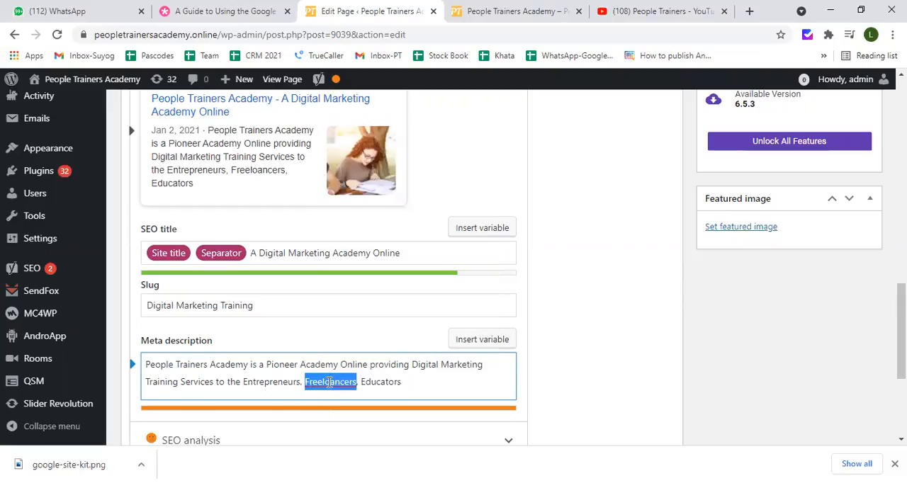
{"action": "left_click", "coordinate": [327, 384]}
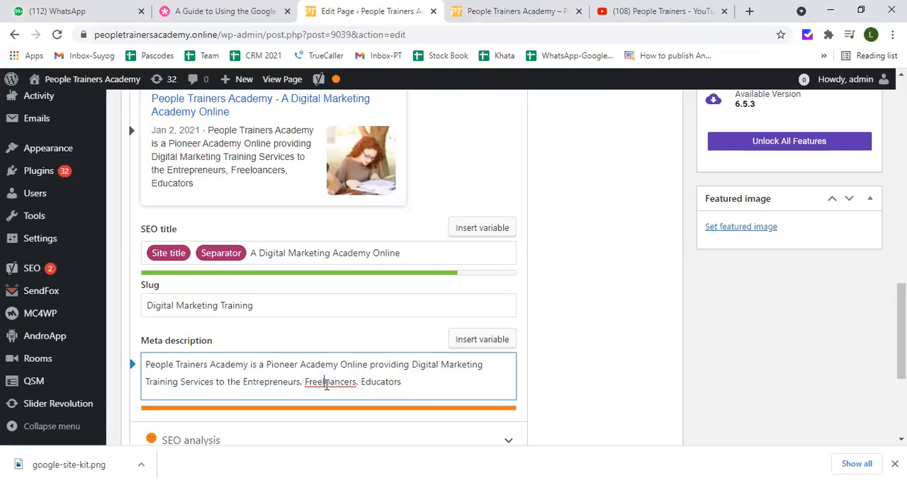
{"action": "type", "text": "a"}
{"action": "key", "text": "Delete"}
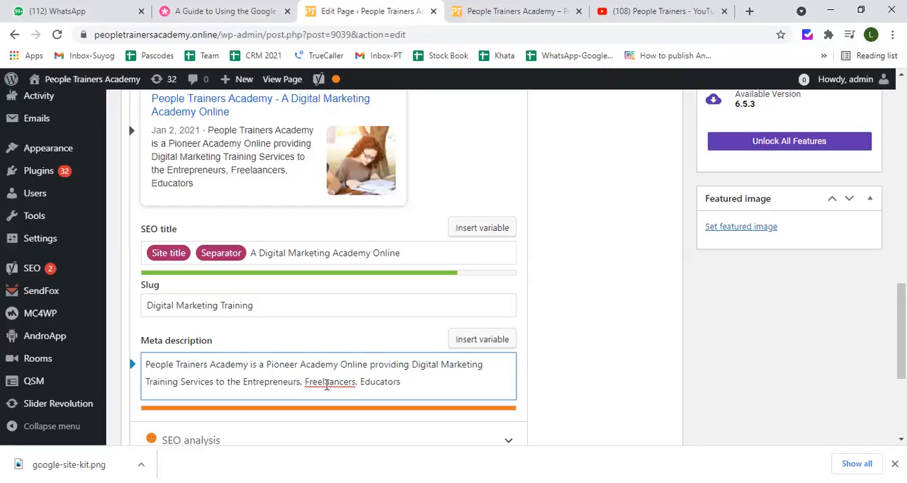
{"action": "left_click", "coordinate": [327, 382]}
{"action": "key", "text": "BackSpace"}
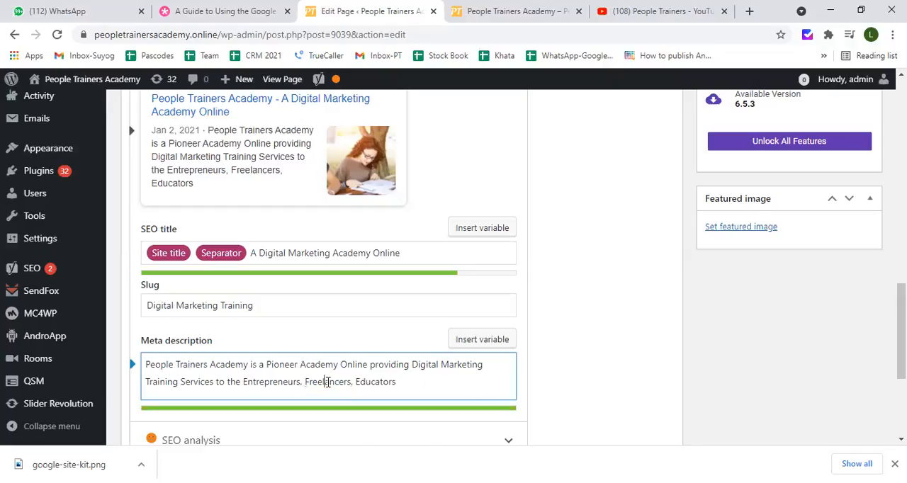
Add ", Self Employed People," after "Educators" in the meta description
{"action": "left_click", "coordinate": [398, 381]}
{"action": "type", "text": ", selp"}
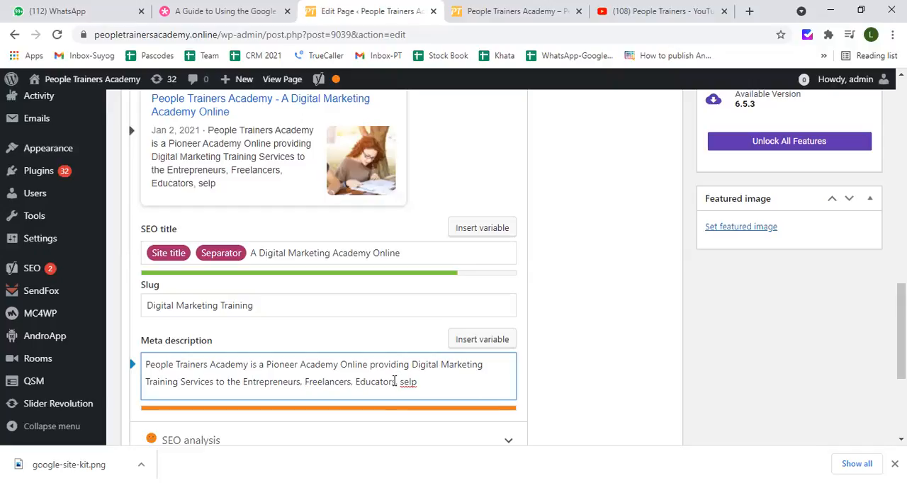
{"action": "key", "text": "BackSpace"}
{"action": "key", "text": "BackSpace"}
{"action": "key", "text": "BackSpace"}
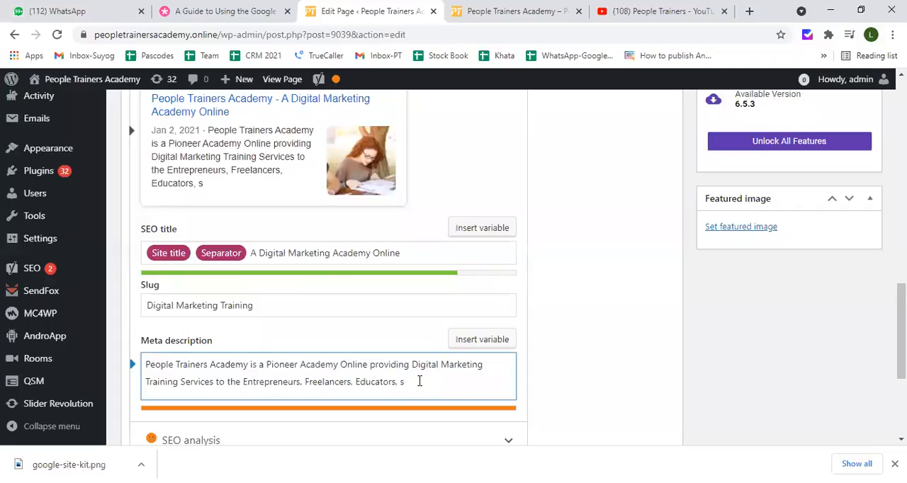
{"action": "key", "text": "BackSpace"}
{"action": "type", "text": "Self Employed People"}
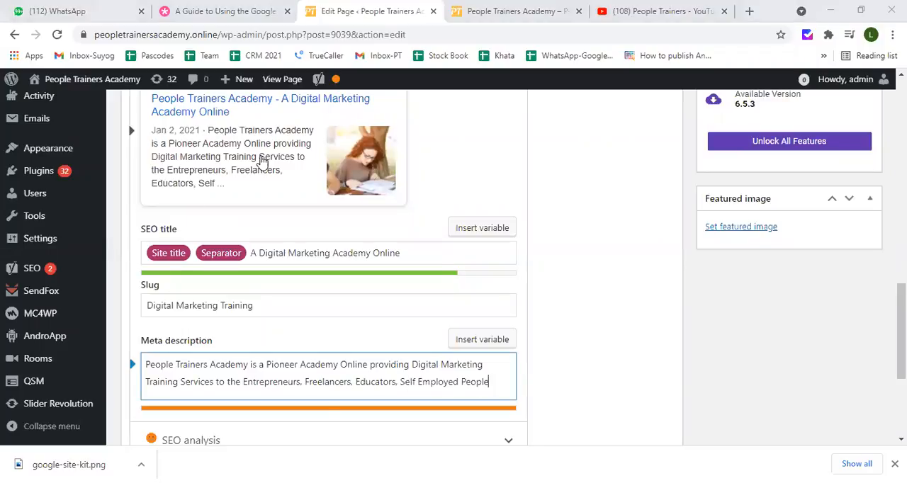
{"action": "left_click", "coordinate": [490, 382]}
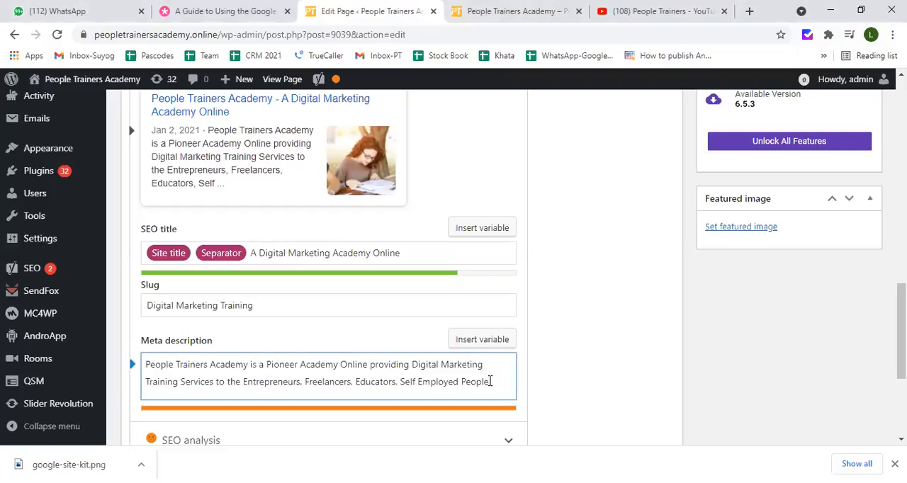
{"action": "left_click", "coordinate": [468, 340]}
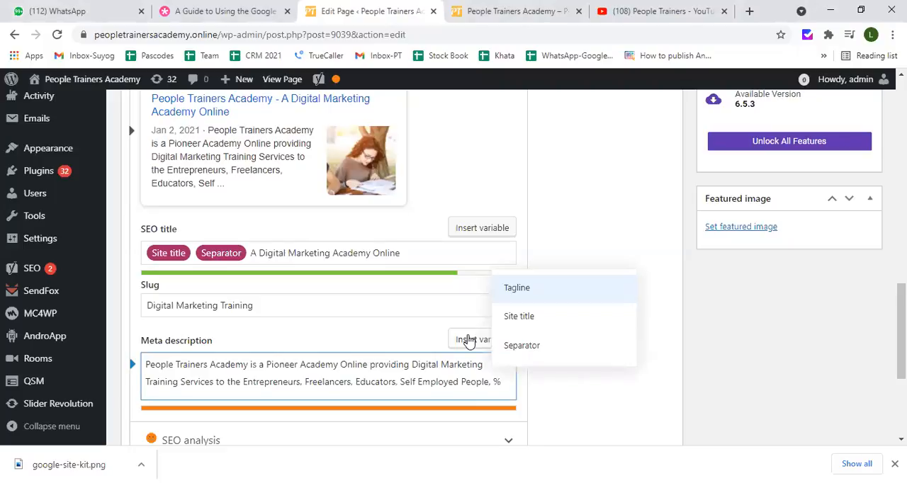
{"action": "left_click", "coordinate": [439, 381]}
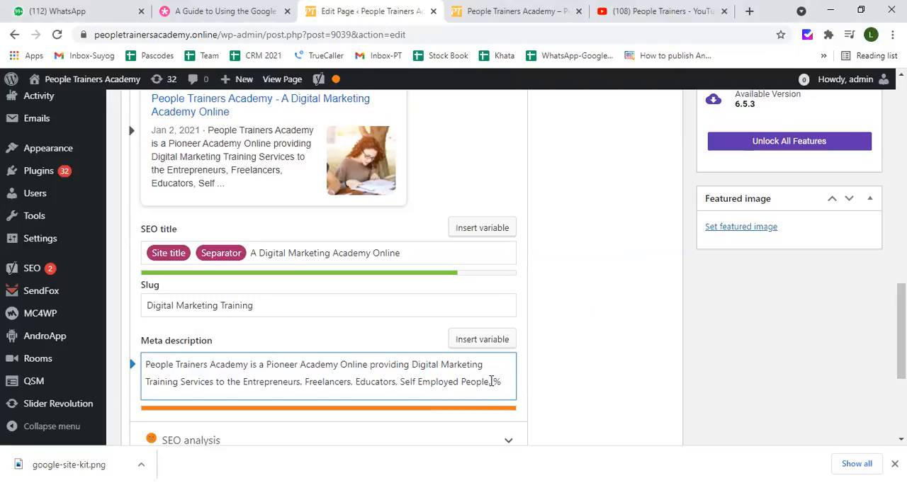
{"action": "left_click_drag", "start_coordinate": [491, 381], "coordinate": [503, 381]}
{"action": "key", "text": "BackSpace"}
Finish the meta description with the words "Students and Business People"
{"action": "type", "text": "Students"}
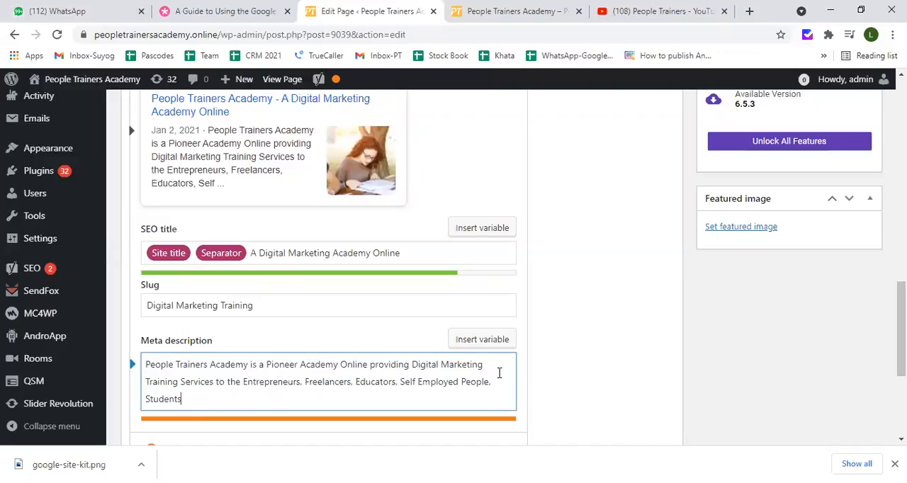
{"action": "type", "text": " and Business"}
{"action": "type", "text": "People"}
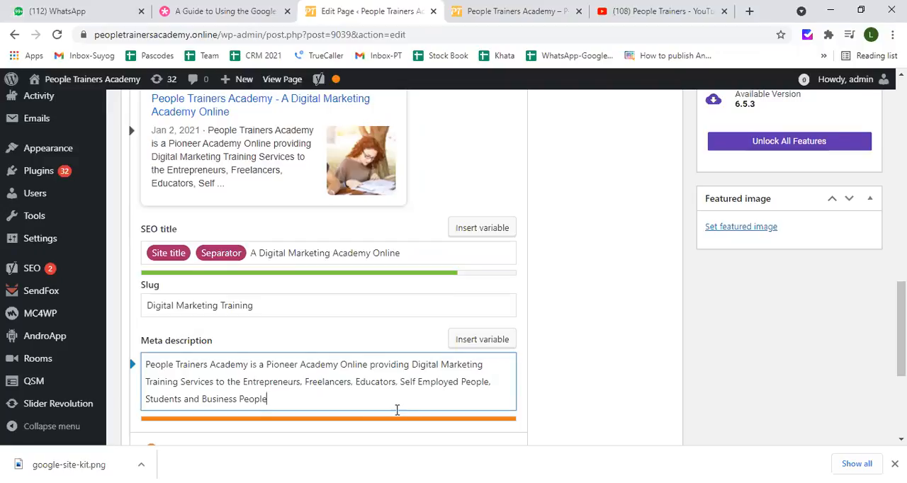
Review the mobile search preview against the SEO title, slug and meta description, and check the SEO analysis section
{"action": "scroll", "coordinate": [338, 377], "scroll_direction": "down", "scroll_amount": 2}
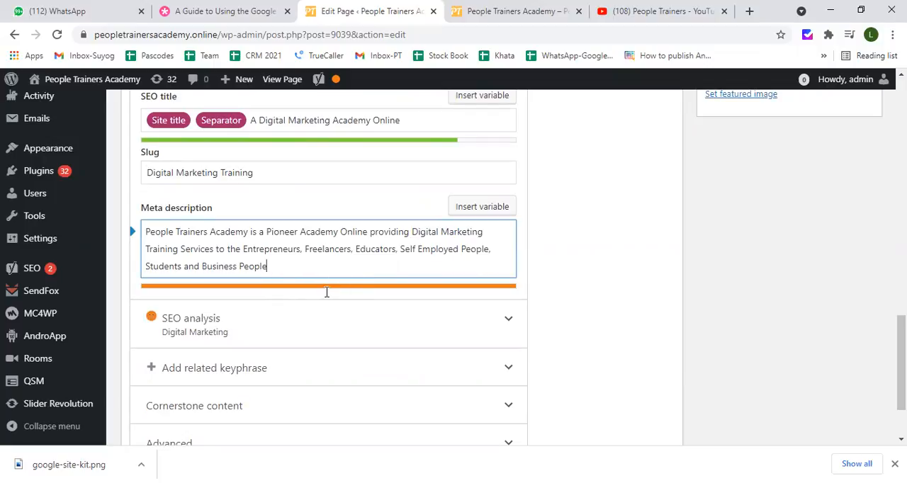
{"action": "scroll", "coordinate": [323, 283], "scroll_direction": "up", "scroll_amount": 3}
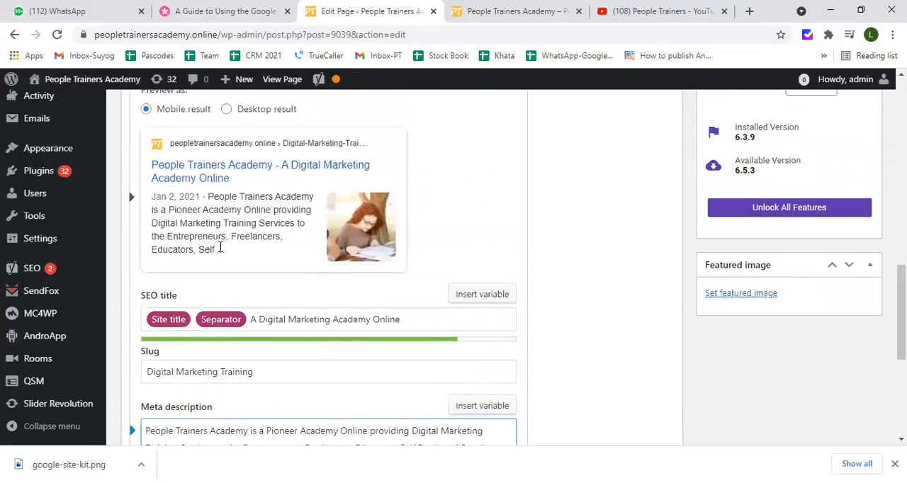
{"action": "scroll", "coordinate": [255, 290], "scroll_direction": "down", "scroll_amount": 2}
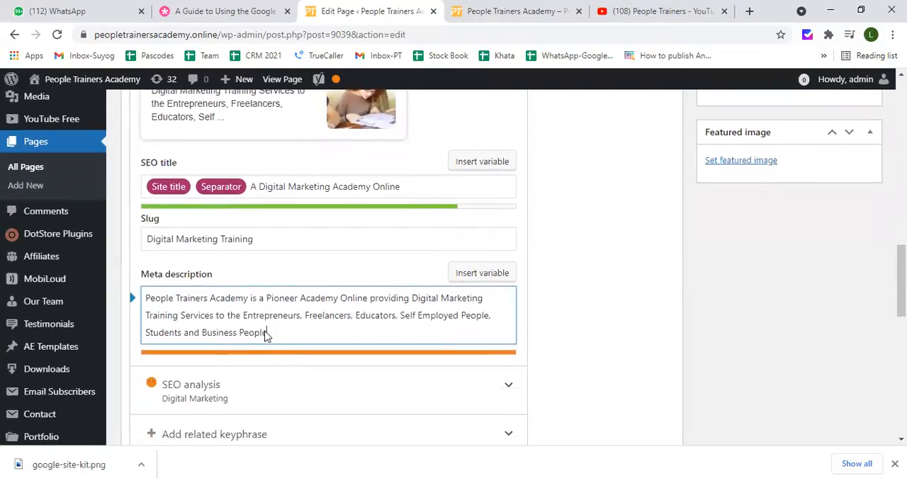
{"action": "left_click", "coordinate": [180, 239]}
{"action": "scroll", "coordinate": [192, 247], "scroll_direction": "up", "scroll_amount": 1}
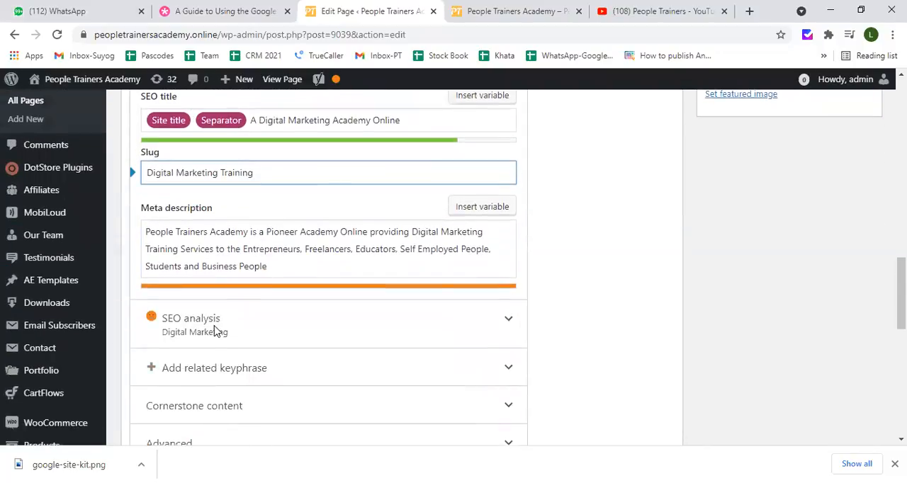
{"action": "scroll", "coordinate": [215, 324], "scroll_direction": "down", "scroll_amount": 1}
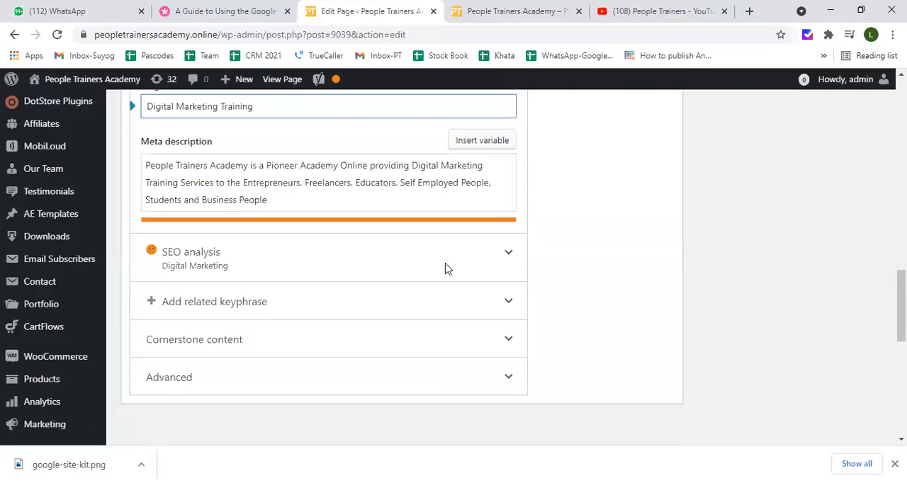
{"action": "left_click", "coordinate": [509, 257]}
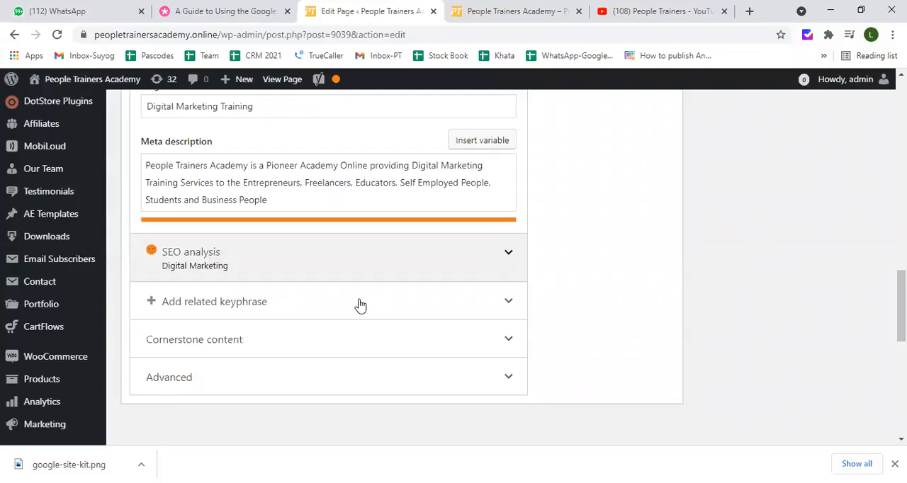
Check the problems and improvements in the Home page's SEO analysis, and update the page
{"action": "left_click", "coordinate": [508, 256]}
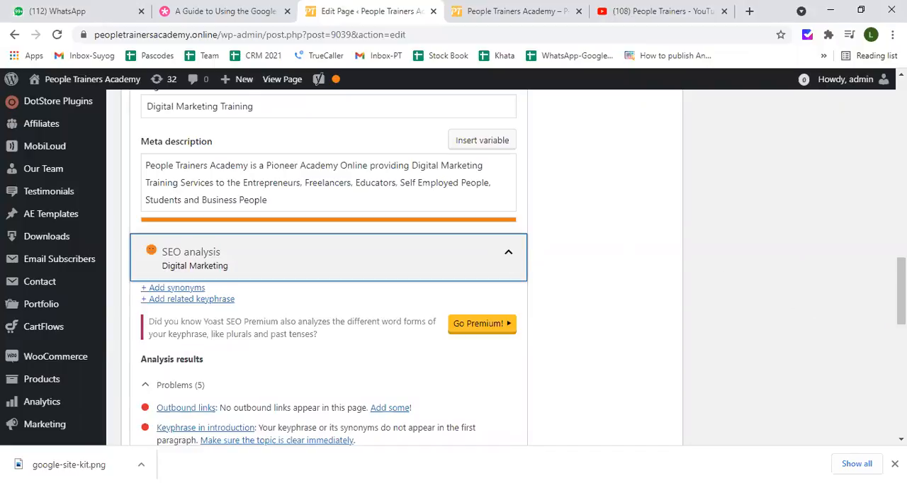
{"action": "scroll", "coordinate": [453, 284], "scroll_direction": "down", "scroll_amount": 10}
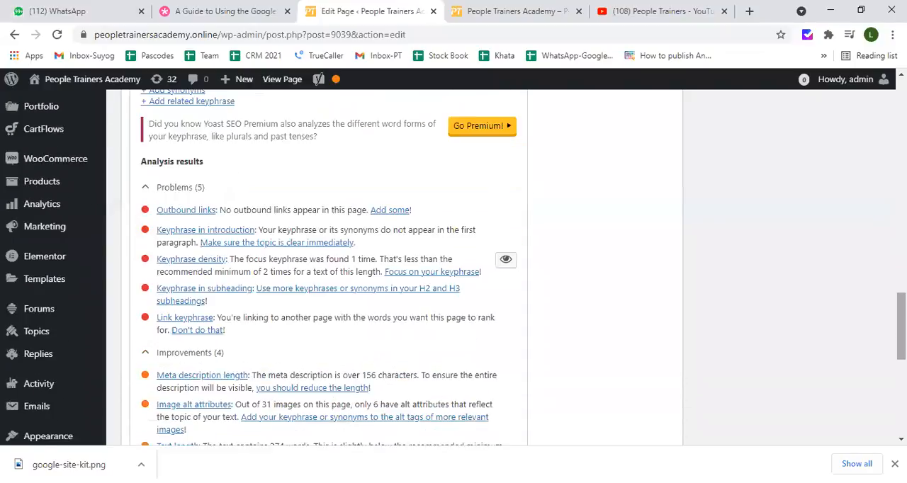
{"action": "scroll", "coordinate": [454, 284], "scroll_direction": "up", "scroll_amount": 15}
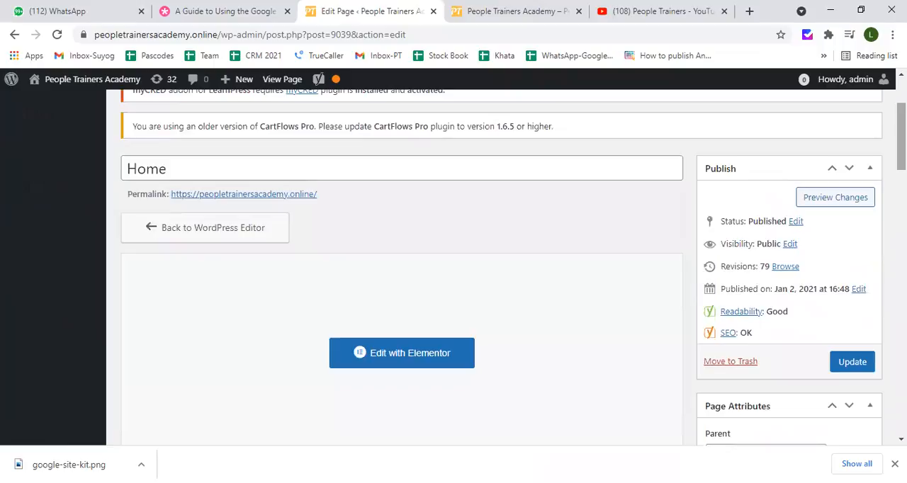
{"action": "scroll", "coordinate": [454, 284], "scroll_direction": "down", "scroll_amount": 1}
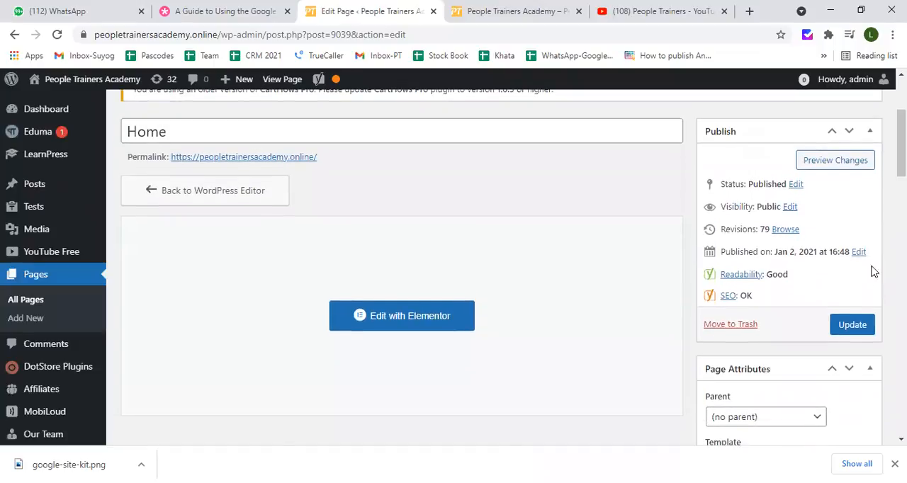
{"action": "left_click", "coordinate": [854, 326]}
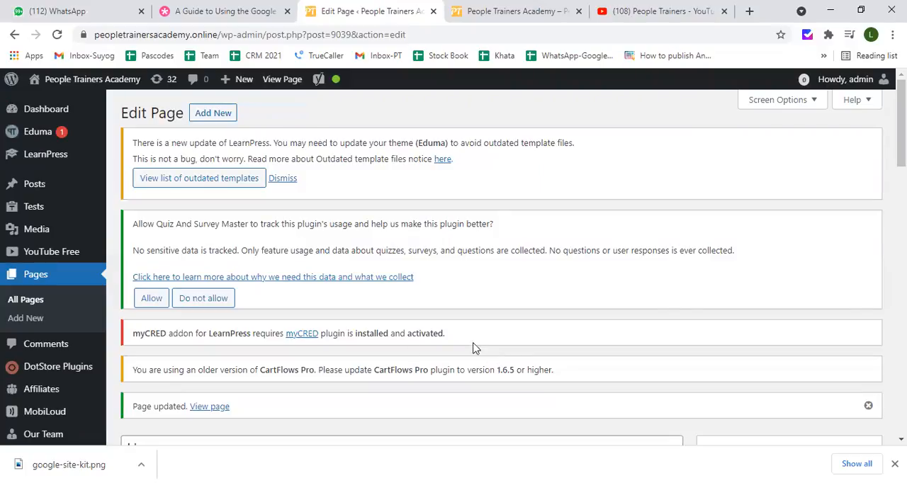
Check the slug, meta description and SEO analysis of the updated Home page in the Yoast SEO section
{"action": "scroll", "coordinate": [261, 336], "scroll_direction": "down", "scroll_amount": 3}
{"action": "scroll", "coordinate": [261, 338], "scroll_direction": "down", "scroll_amount": 10}
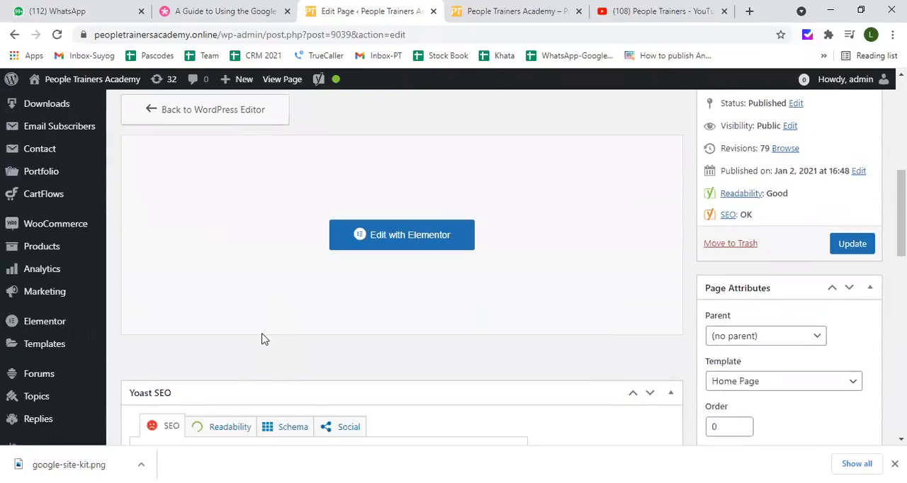
{"action": "scroll", "coordinate": [260, 338], "scroll_direction": "down", "scroll_amount": 4}
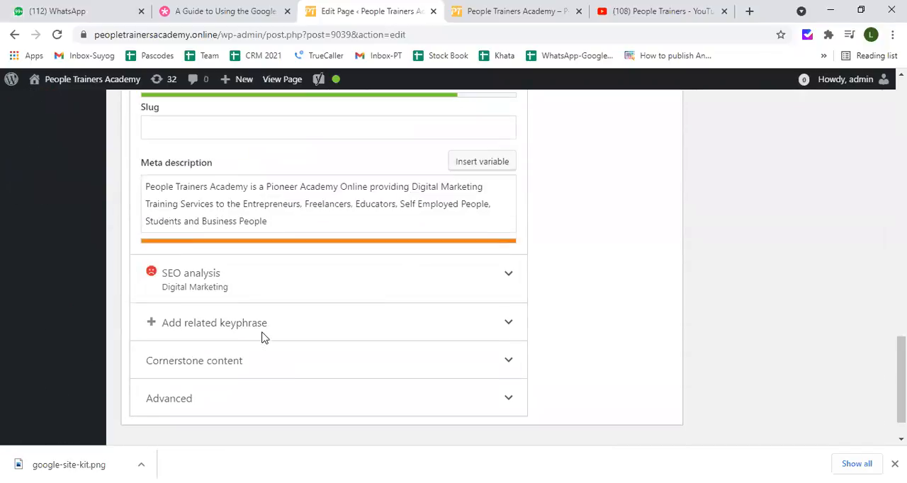
{"action": "scroll", "coordinate": [261, 338], "scroll_direction": "up", "scroll_amount": 15}
{"action": "scroll", "coordinate": [202, 301], "scroll_direction": "up", "scroll_amount": 4}
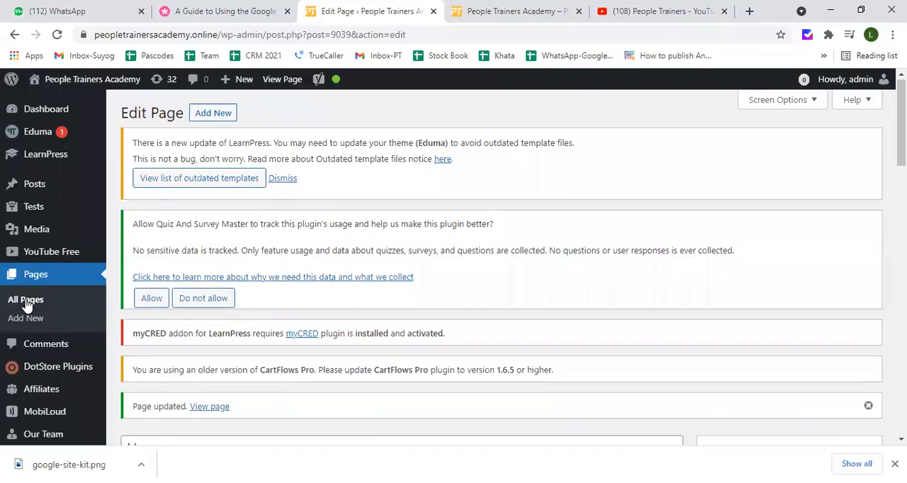
{"action": "left_click", "coordinate": [26, 303]}
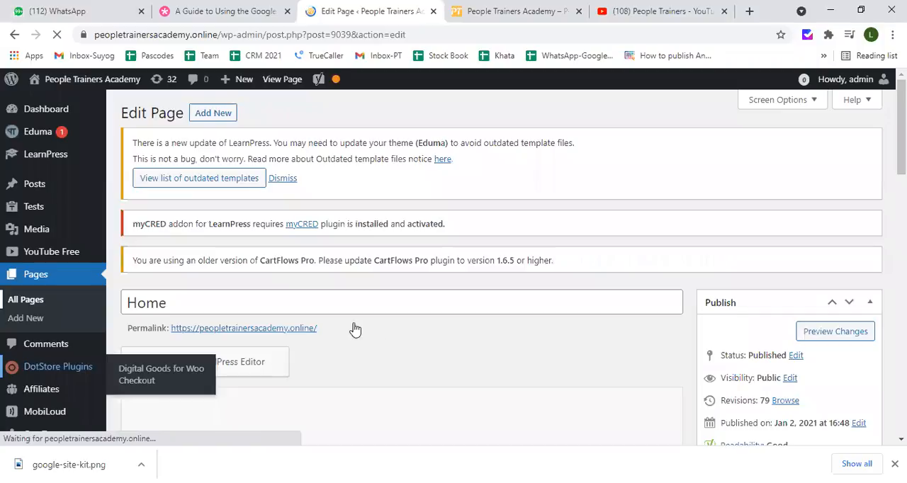
{"action": "scroll", "coordinate": [354, 330], "scroll_direction": "down", "scroll_amount": 2}
{"action": "scroll", "coordinate": [355, 330], "scroll_direction": "down", "scroll_amount": 10}
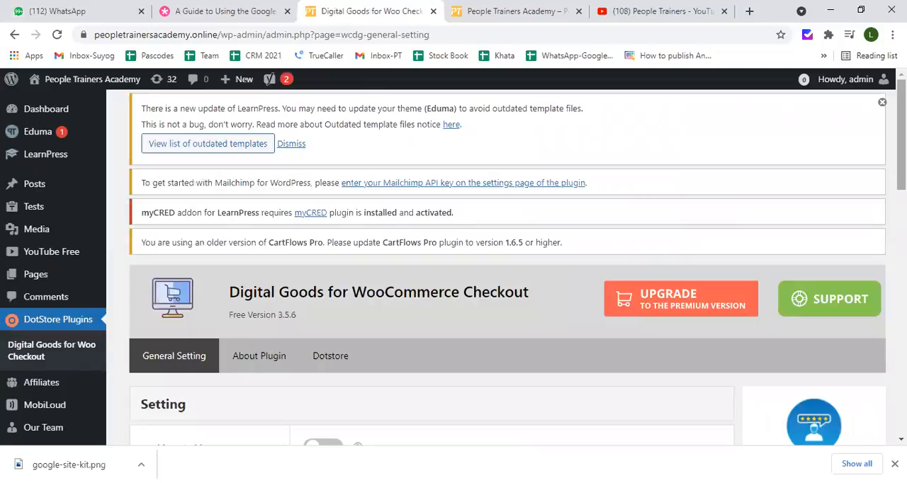
{"action": "scroll", "coordinate": [58, 354], "scroll_direction": "down", "scroll_amount": 4}
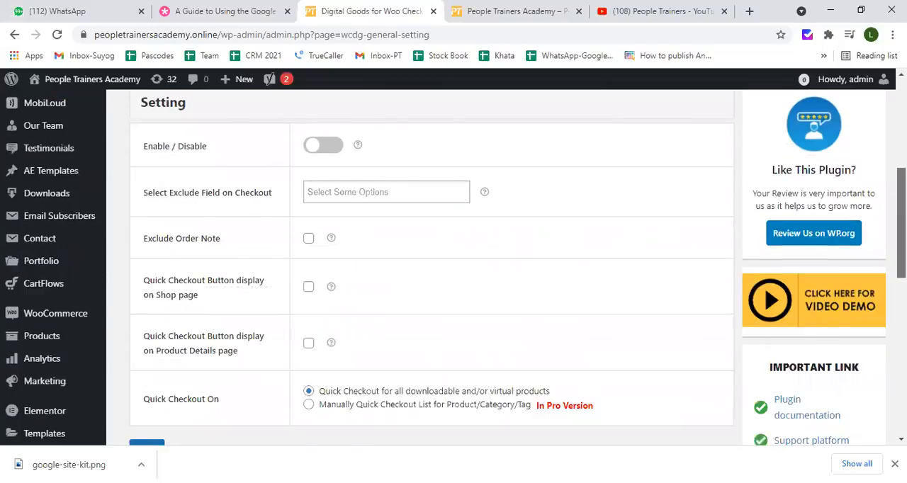
{"action": "scroll", "coordinate": [59, 354], "scroll_direction": "up", "scroll_amount": 4}
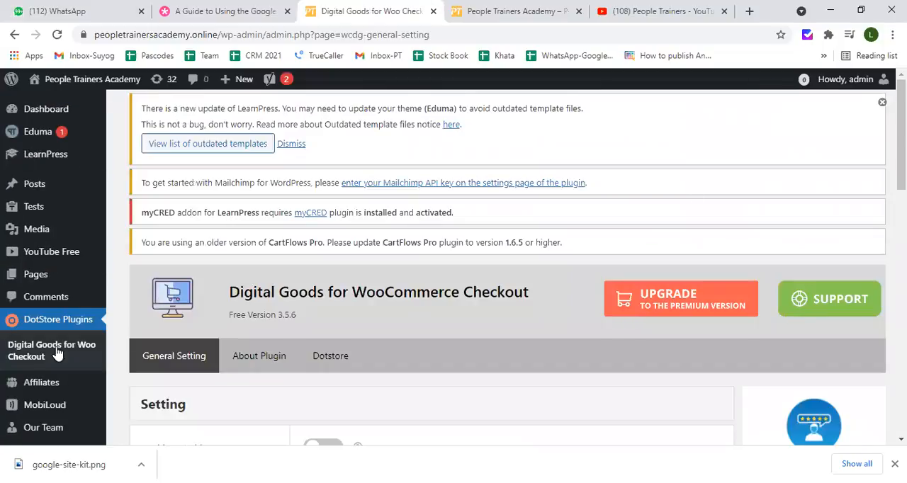
Open the list of all site pages and look through the entries that can be edited for SEO
{"action": "left_click", "coordinate": [135, 279]}
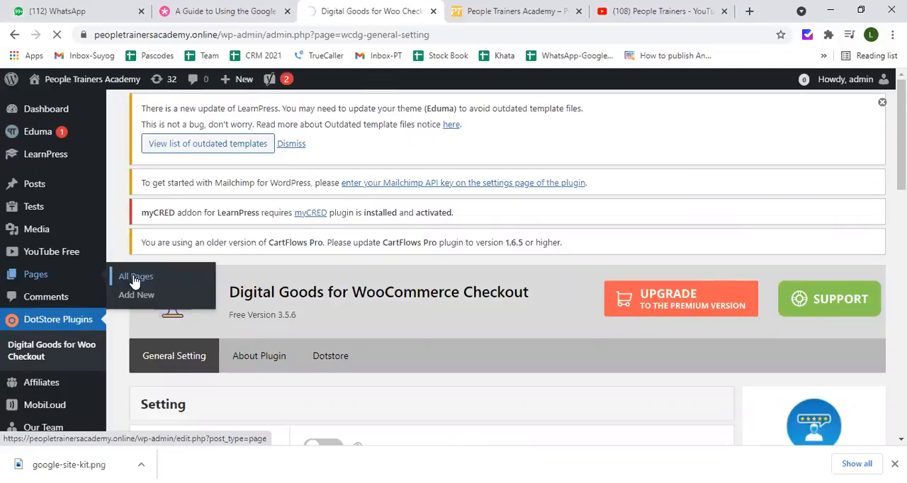
{"action": "scroll", "coordinate": [234, 299], "scroll_direction": "down", "scroll_amount": 2}
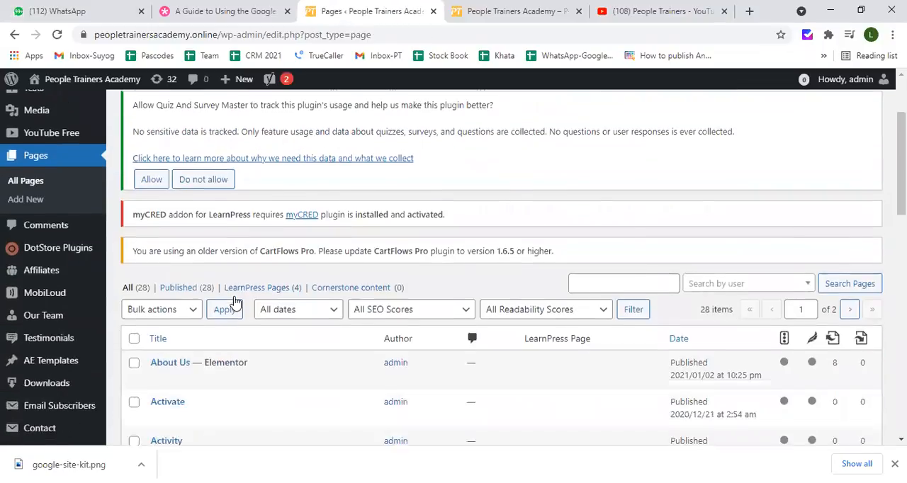
{"action": "scroll", "coordinate": [236, 302], "scroll_direction": "down", "scroll_amount": 2}
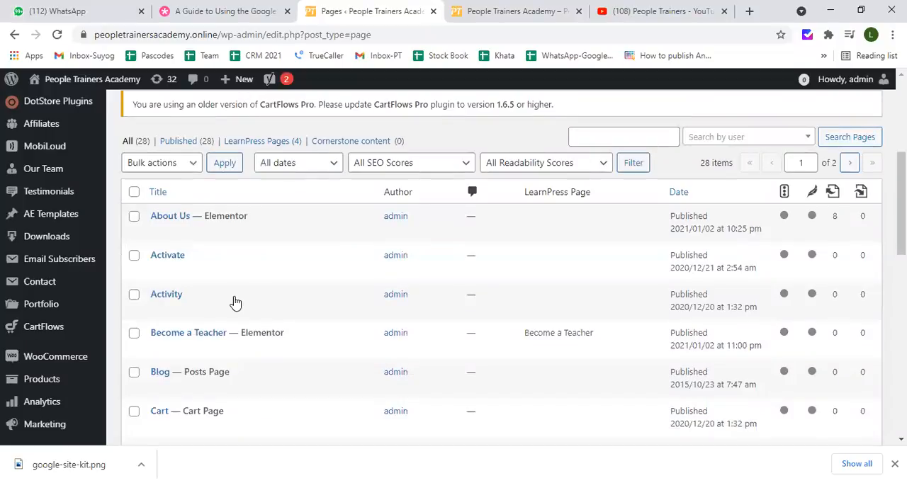
{"action": "scroll", "coordinate": [236, 303], "scroll_direction": "down", "scroll_amount": 3}
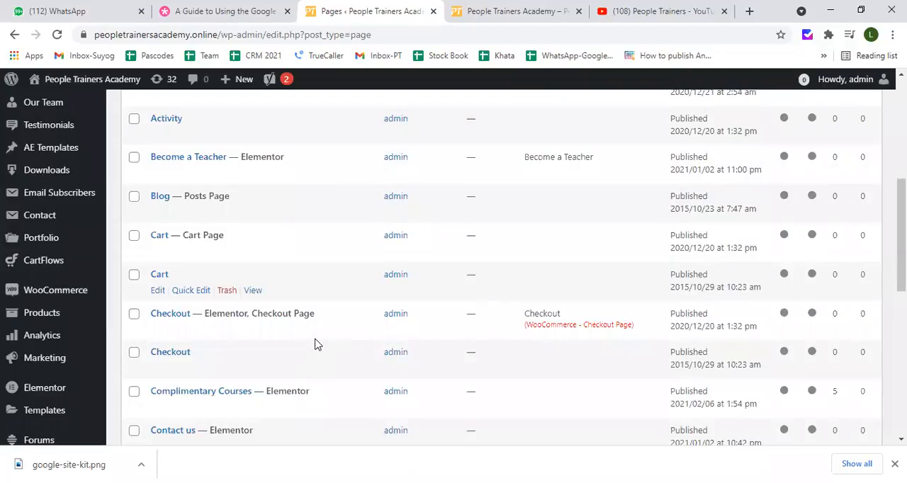
{"action": "mouse_move", "coordinate": [317, 345]}
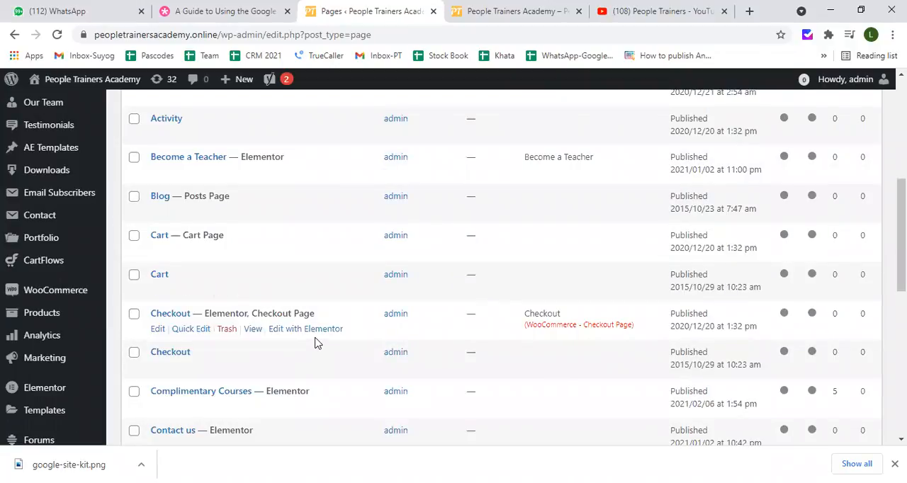
{"action": "mouse_move", "coordinate": [159, 248]}
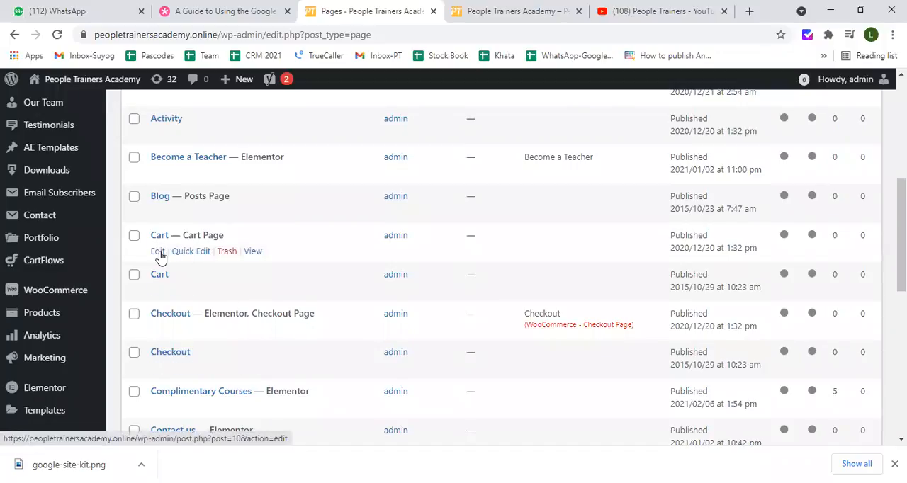
{"action": "mouse_move", "coordinate": [161, 173]}
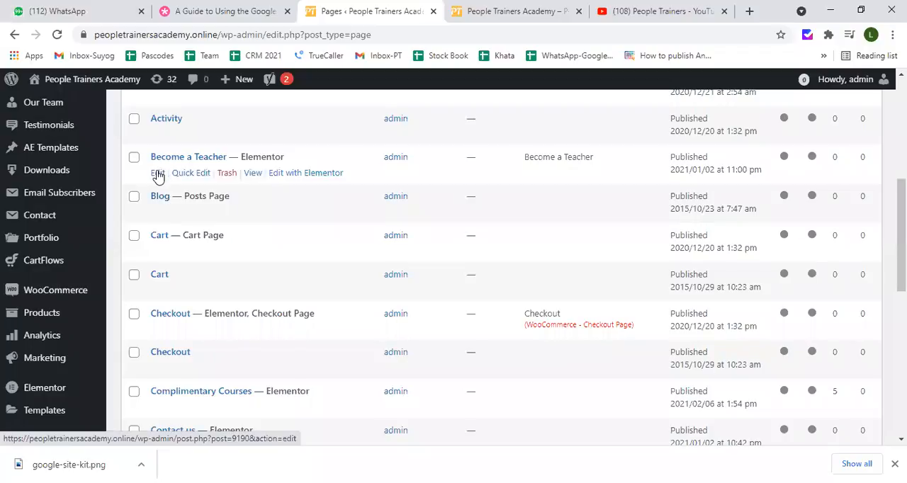
Open the About Us page for editing at its Yoast SEO section
{"action": "scroll", "coordinate": [159, 177], "scroll_direction": "up", "scroll_amount": 2}
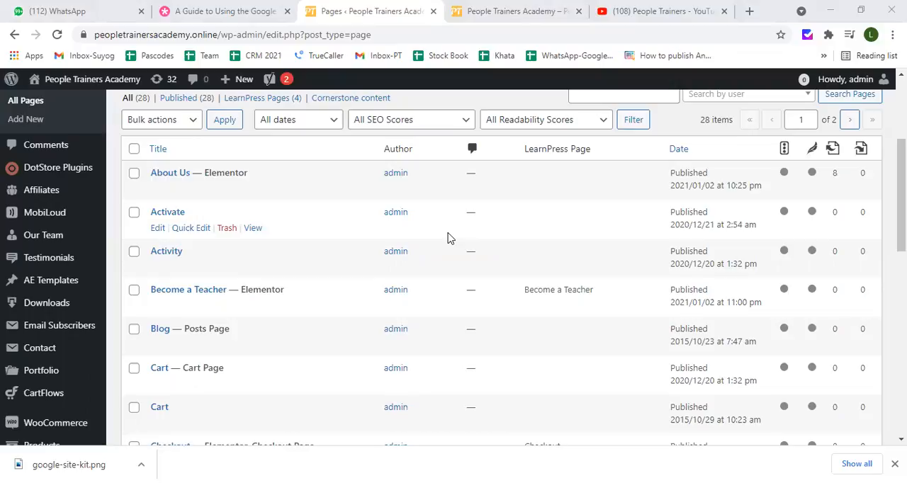
{"action": "scroll", "coordinate": [486, 212], "scroll_direction": "up", "scroll_amount": 3}
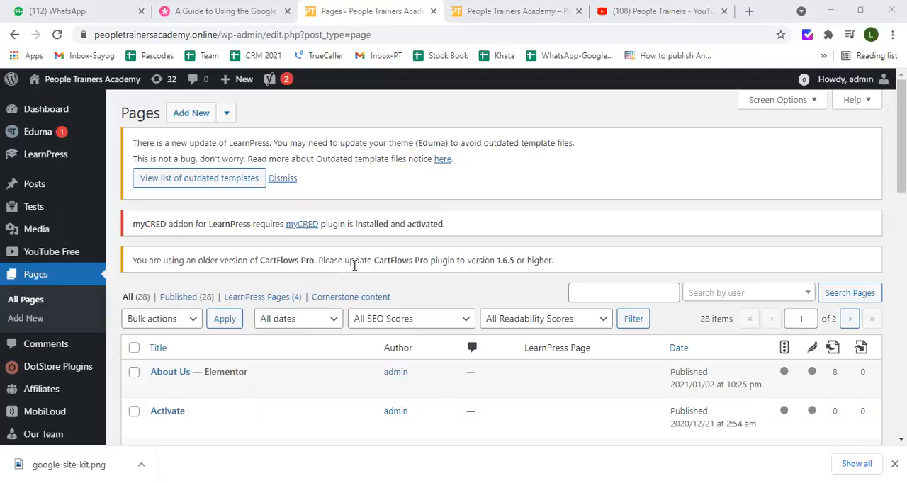
{"action": "scroll", "coordinate": [330, 316], "scroll_direction": "down", "scroll_amount": 3}
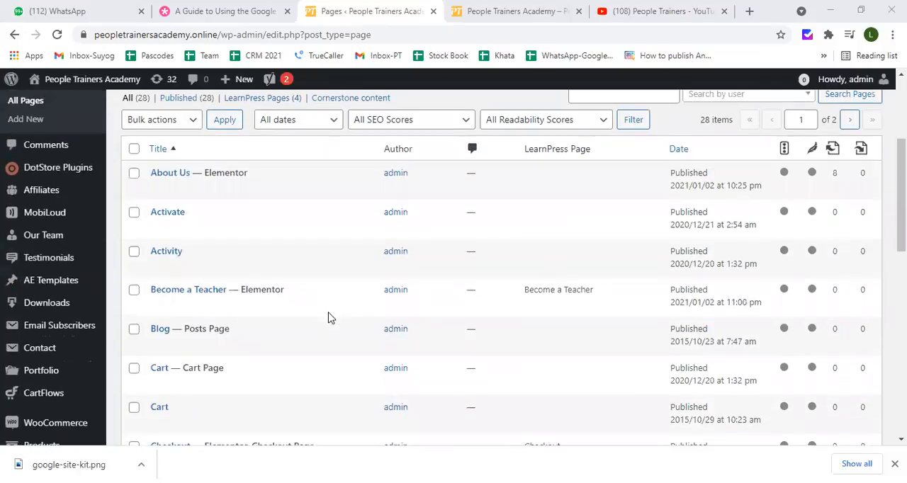
{"action": "scroll", "coordinate": [328, 317], "scroll_direction": "down", "scroll_amount": 1}
{"action": "scroll", "coordinate": [328, 317], "scroll_direction": "up", "scroll_amount": 3}
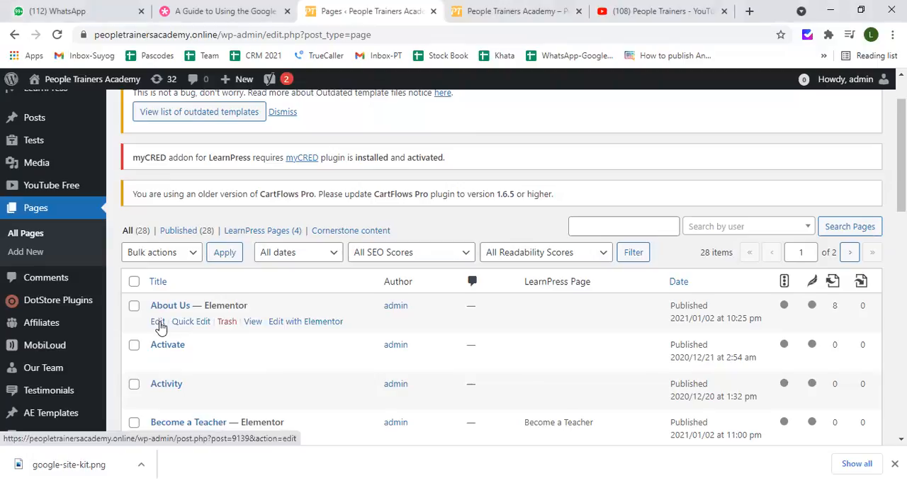
{"action": "left_click", "coordinate": [159, 323]}
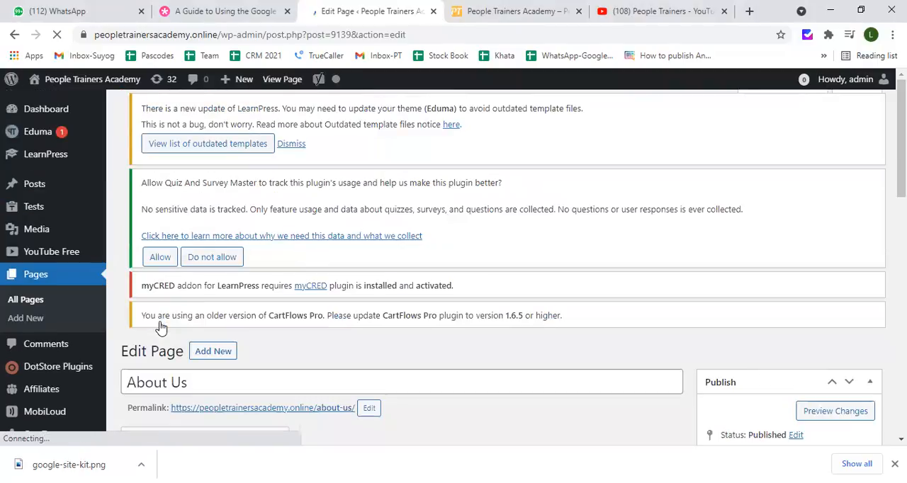
{"action": "scroll", "coordinate": [199, 333], "scroll_direction": "down", "scroll_amount": 3}
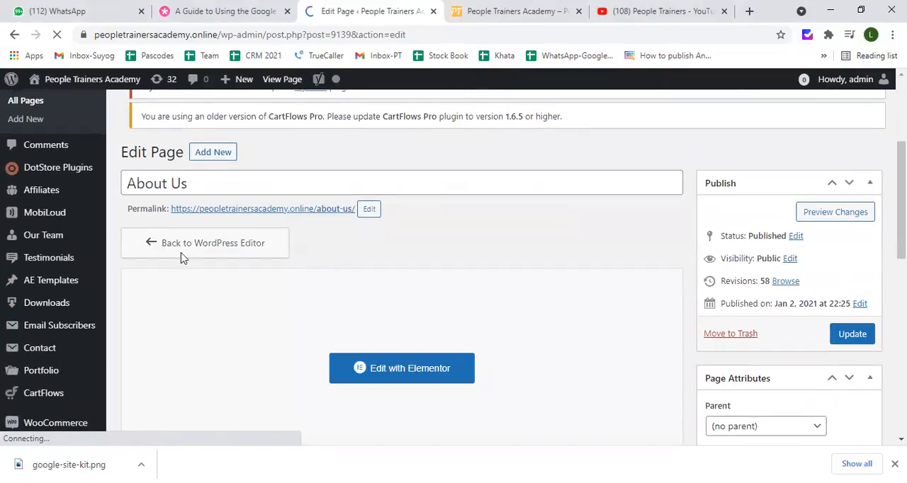
{"action": "scroll", "coordinate": [180, 306], "scroll_direction": "down", "scroll_amount": 4}
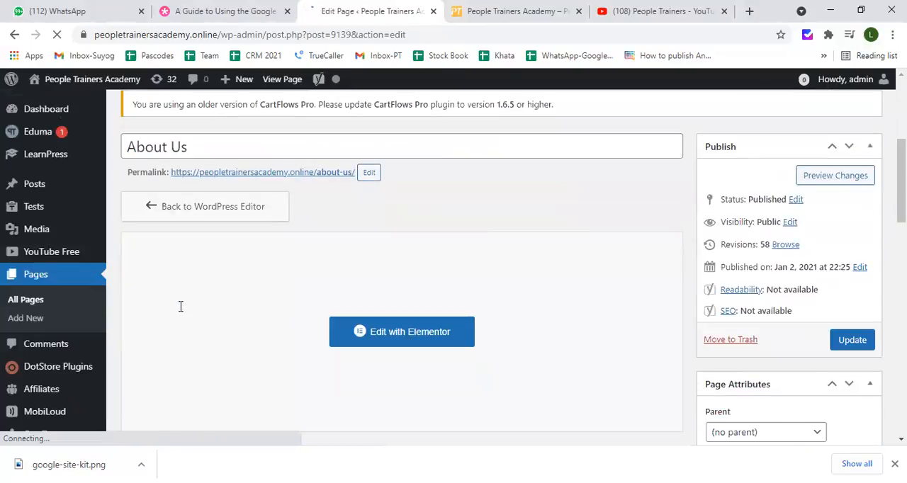
{"action": "scroll", "coordinate": [180, 306], "scroll_direction": "down", "scroll_amount": 4}
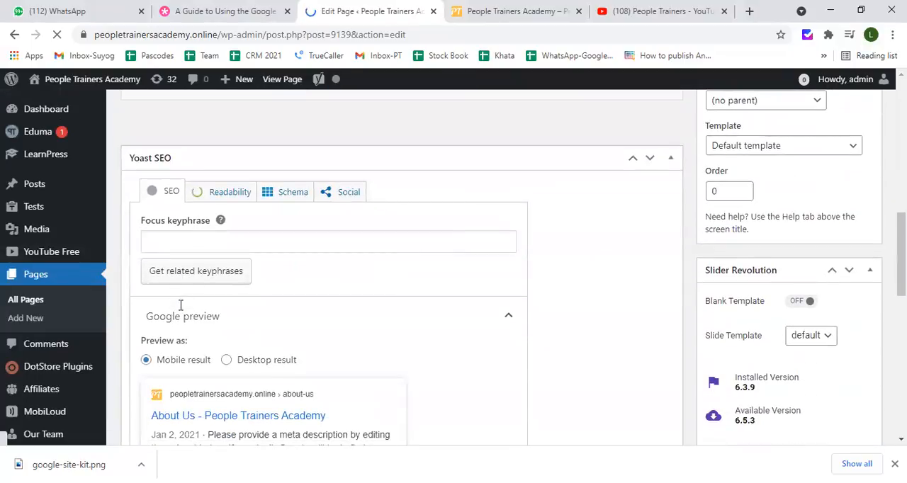
Examine how the About Us page's Google preview relates to its page title, SEO title, slug and meta description
{"action": "scroll", "coordinate": [180, 303], "scroll_direction": "down", "scroll_amount": 1}
{"action": "scroll", "coordinate": [180, 303], "scroll_direction": "down", "scroll_amount": 1}
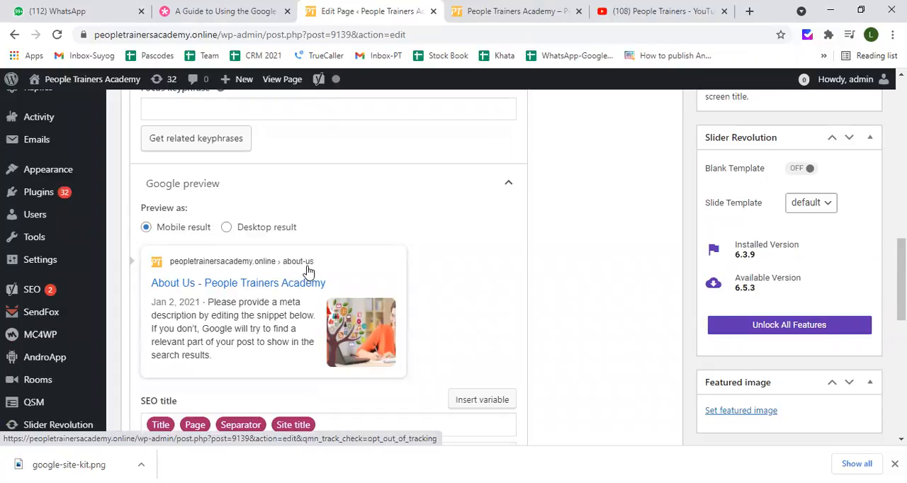
{"action": "scroll", "coordinate": [306, 270], "scroll_direction": "down", "scroll_amount": 1}
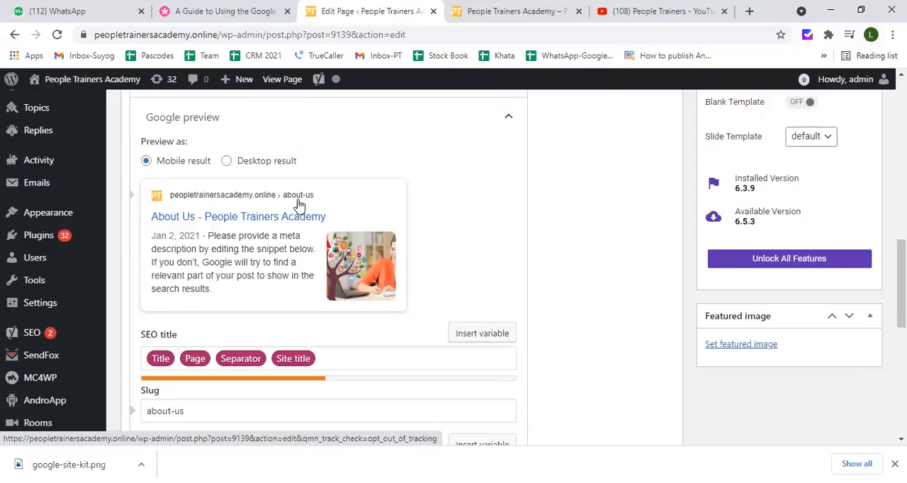
{"action": "scroll", "coordinate": [272, 244], "scroll_direction": "down", "scroll_amount": 1}
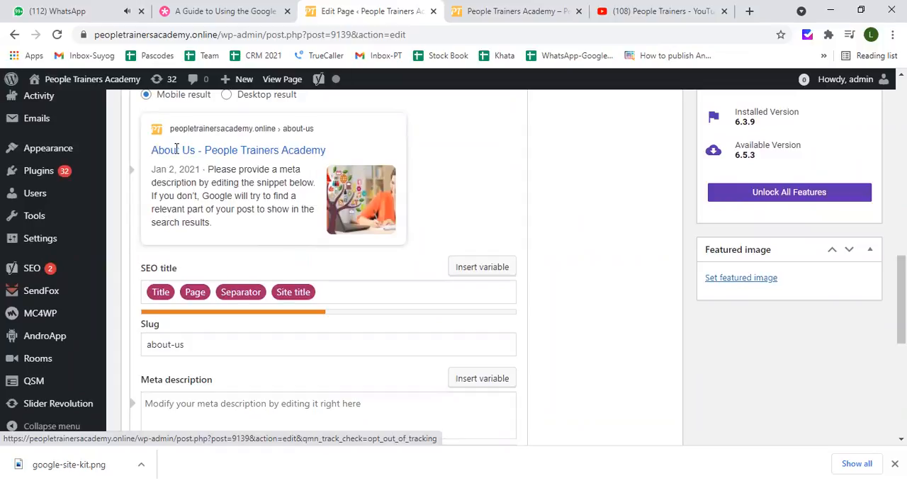
{"action": "triple_click", "coordinate": [260, 151]}
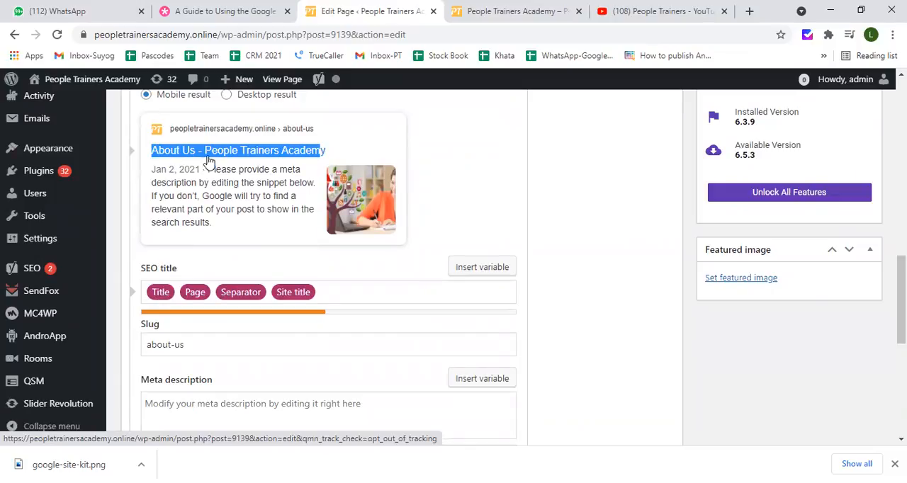
{"action": "scroll", "coordinate": [340, 296], "scroll_direction": "up", "scroll_amount": 1}
{"action": "scroll", "coordinate": [340, 296], "scroll_direction": "up", "scroll_amount": 15}
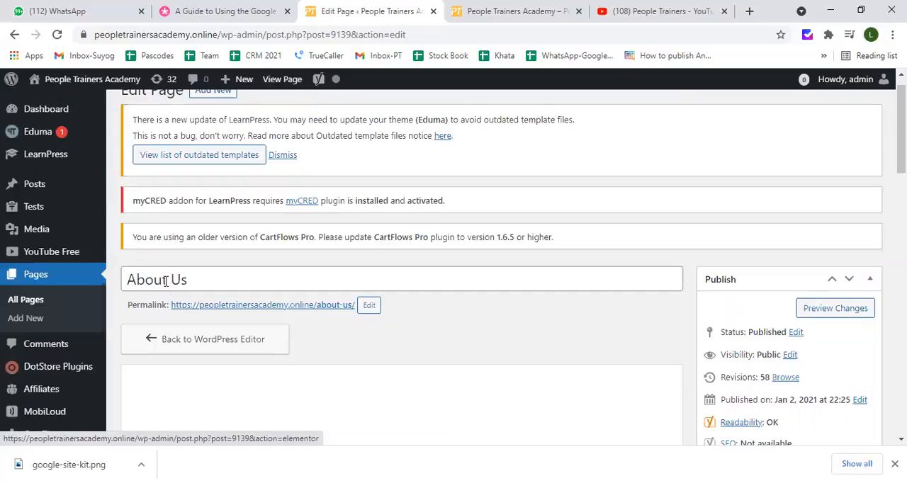
{"action": "scroll", "coordinate": [165, 284], "scroll_direction": "down", "scroll_amount": 15}
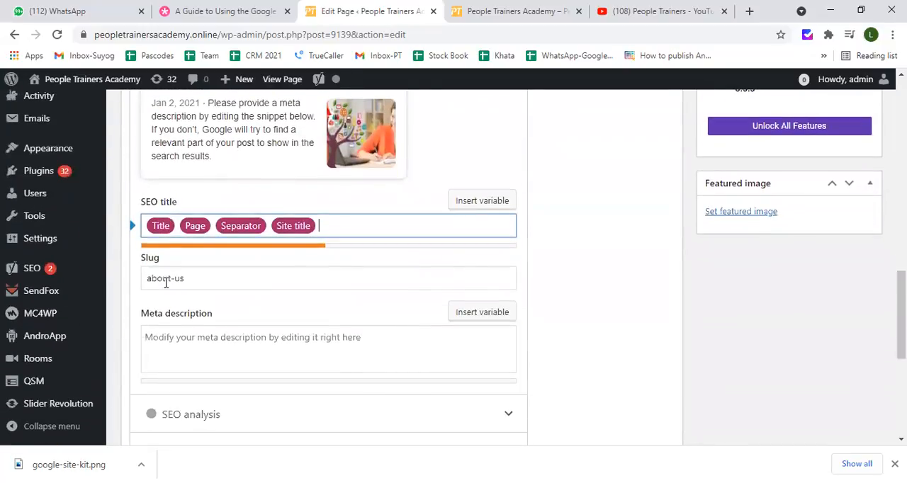
{"action": "scroll", "coordinate": [166, 283], "scroll_direction": "down", "scroll_amount": 1}
{"action": "scroll", "coordinate": [166, 283], "scroll_direction": "up", "scroll_amount": 3}
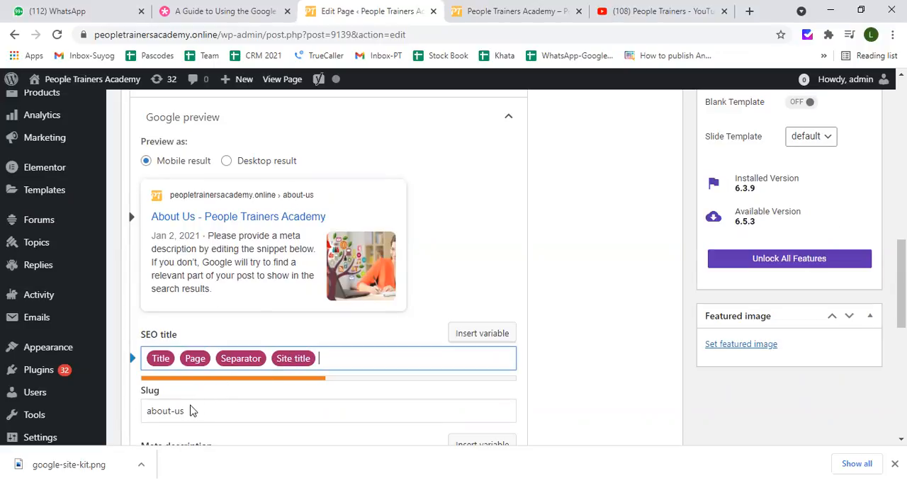
{"action": "scroll", "coordinate": [188, 415], "scroll_direction": "down", "scroll_amount": 2}
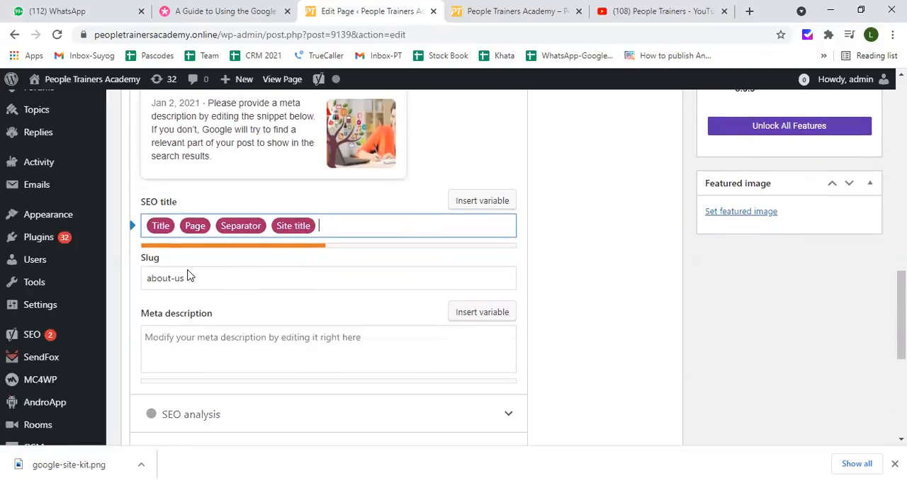
Review the About Us page's Google snippet, SEO title, slug and meta description fields, along with the collapsed Yoast sections from SEO analysis to Advanced
{"action": "scroll", "coordinate": [198, 170], "scroll_direction": "up", "scroll_amount": 1}
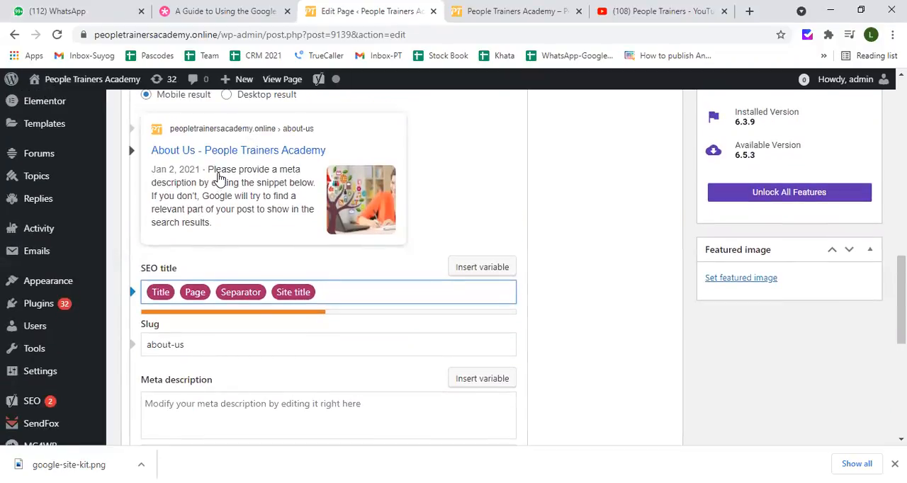
{"action": "scroll", "coordinate": [222, 317], "scroll_direction": "down", "scroll_amount": 1}
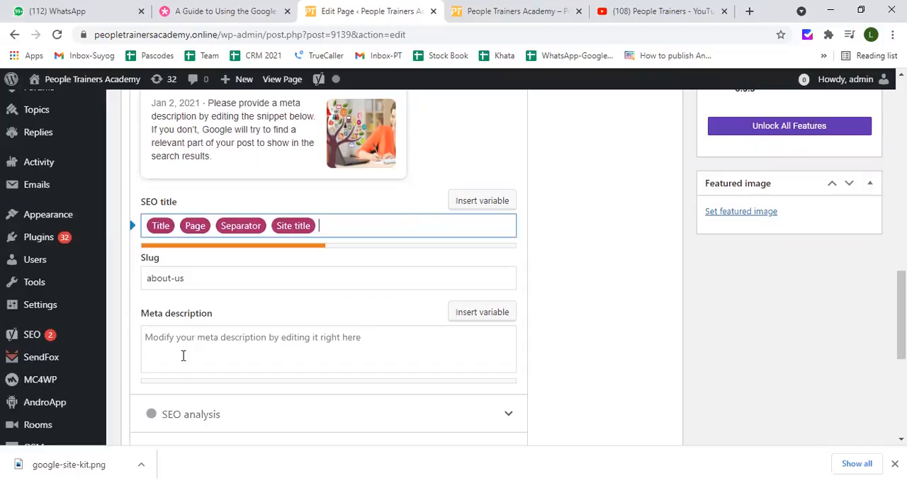
{"action": "scroll", "coordinate": [192, 352], "scroll_direction": "down", "scroll_amount": 1}
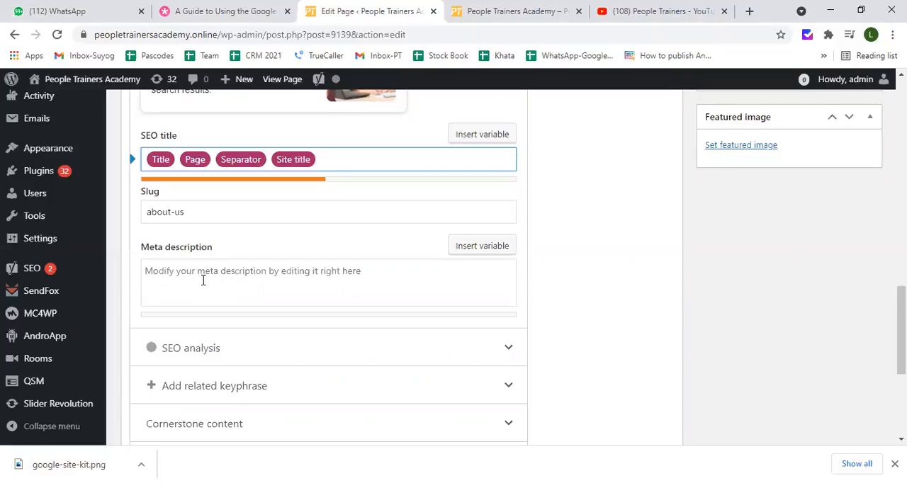
{"action": "scroll", "coordinate": [235, 293], "scroll_direction": "down", "scroll_amount": 3}
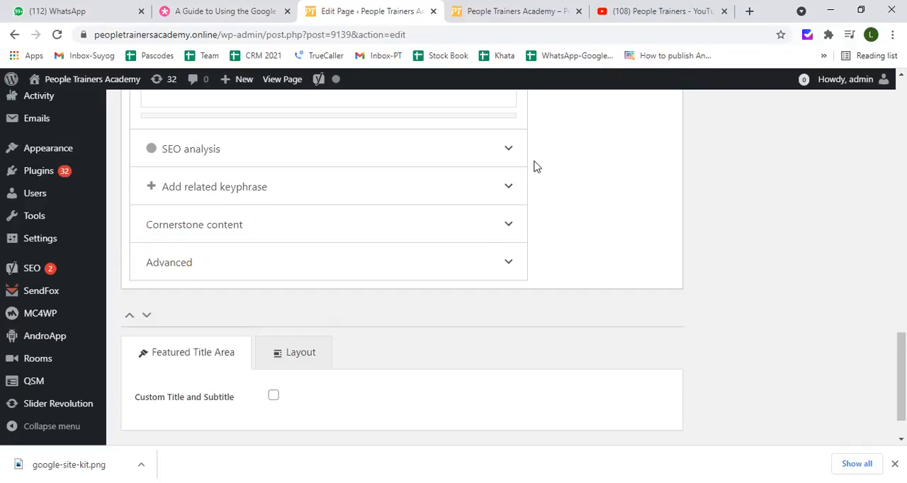
{"action": "scroll", "coordinate": [418, 184], "scroll_direction": "up", "scroll_amount": 5}
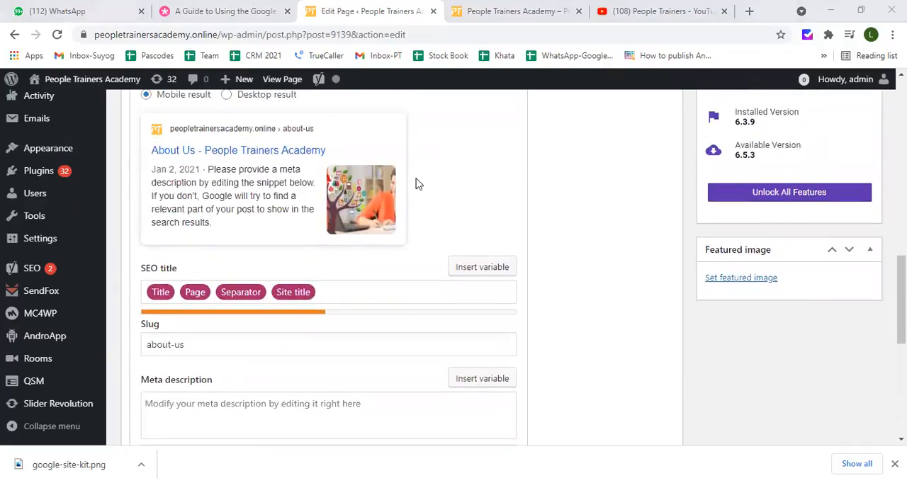
{"action": "scroll", "coordinate": [418, 184], "scroll_direction": "up", "scroll_amount": 2}
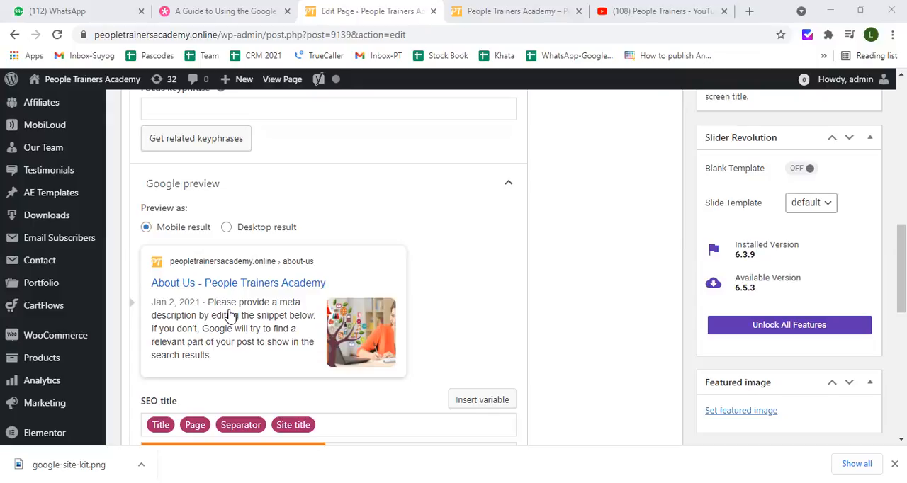
{"action": "scroll", "coordinate": [255, 318], "scroll_direction": "down", "scroll_amount": 3}
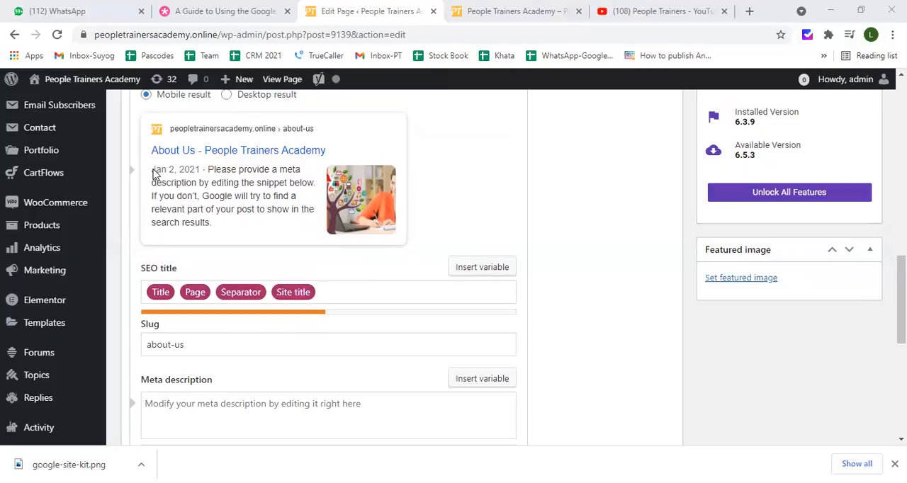
{"action": "left_click", "coordinate": [214, 227]}
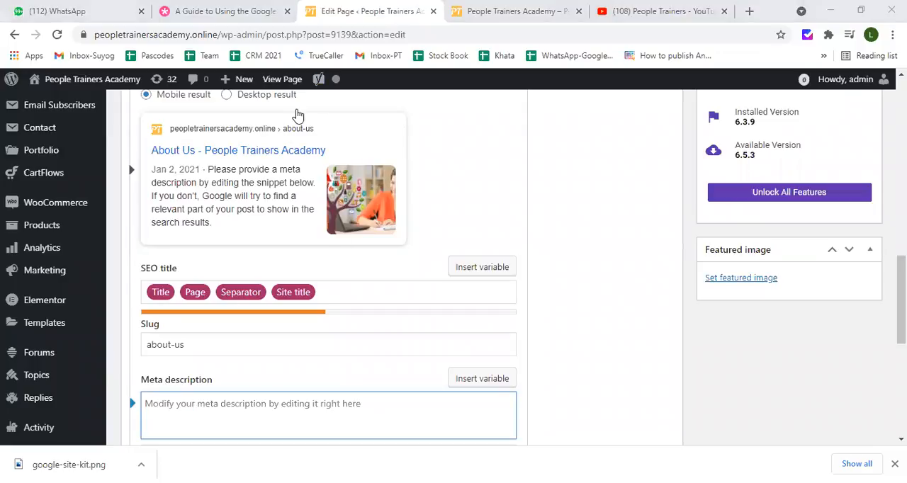
{"action": "left_click", "coordinate": [496, 134]}
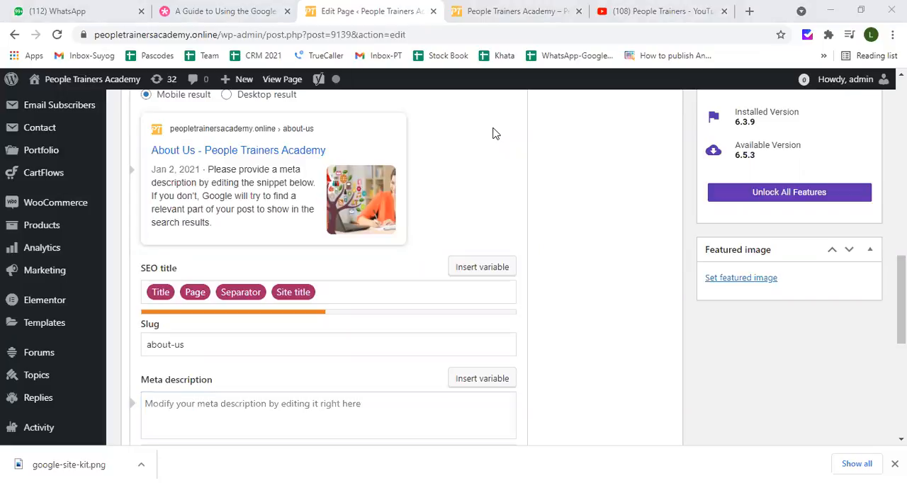